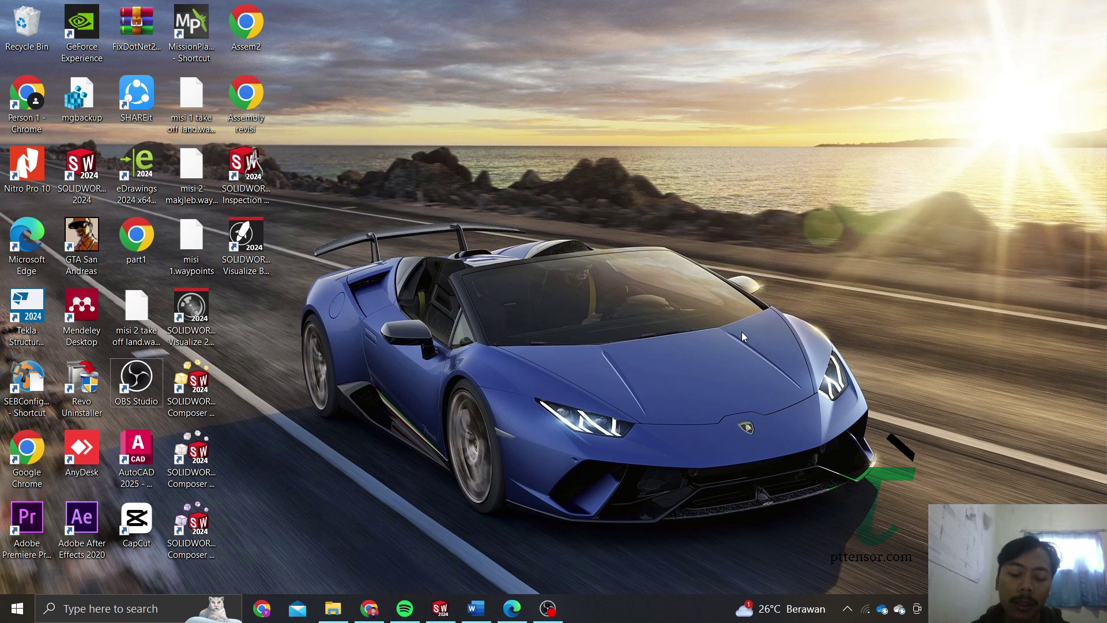
Bring up the GD&T.pdf plate drawing, with two holes and tolerance callouts, in Edge
{"action": "left_click", "coordinate": [512, 607]}
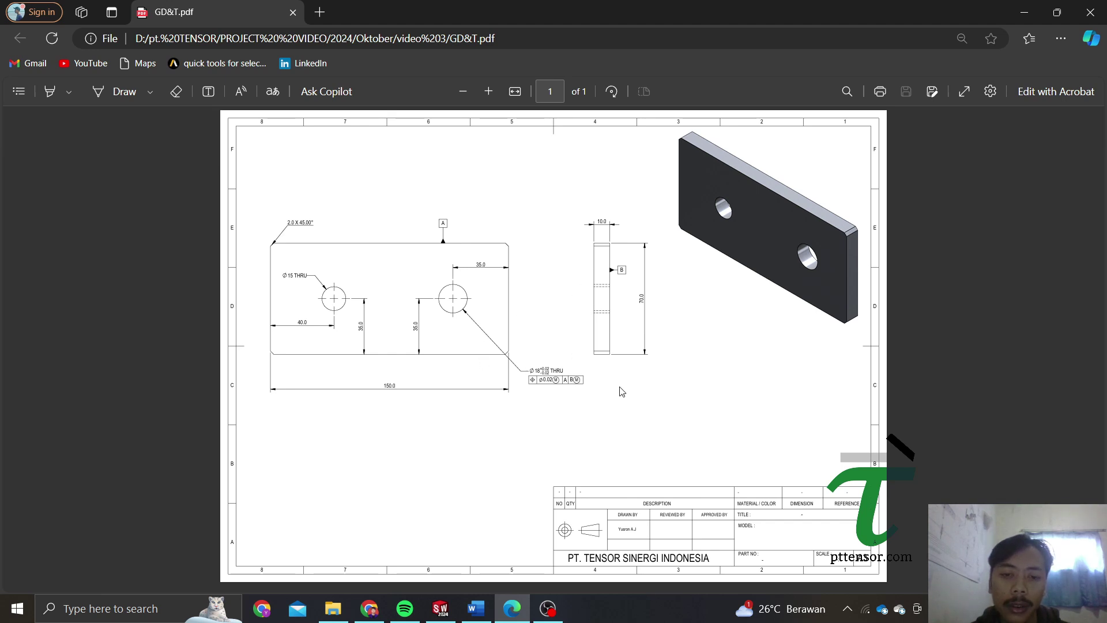
Zoom around the PDF to review the Ø18 hole tolerance, position frame and datums A/B, then return to SOLIDWORKS
{"action": "scroll", "coordinate": [577, 407], "scroll_direction": "up", "scroll_amount": 2, "text": "ctrl"}
{"action": "scroll", "coordinate": [577, 368], "scroll_direction": "up", "scroll_amount": 2, "text": "ctrl"}
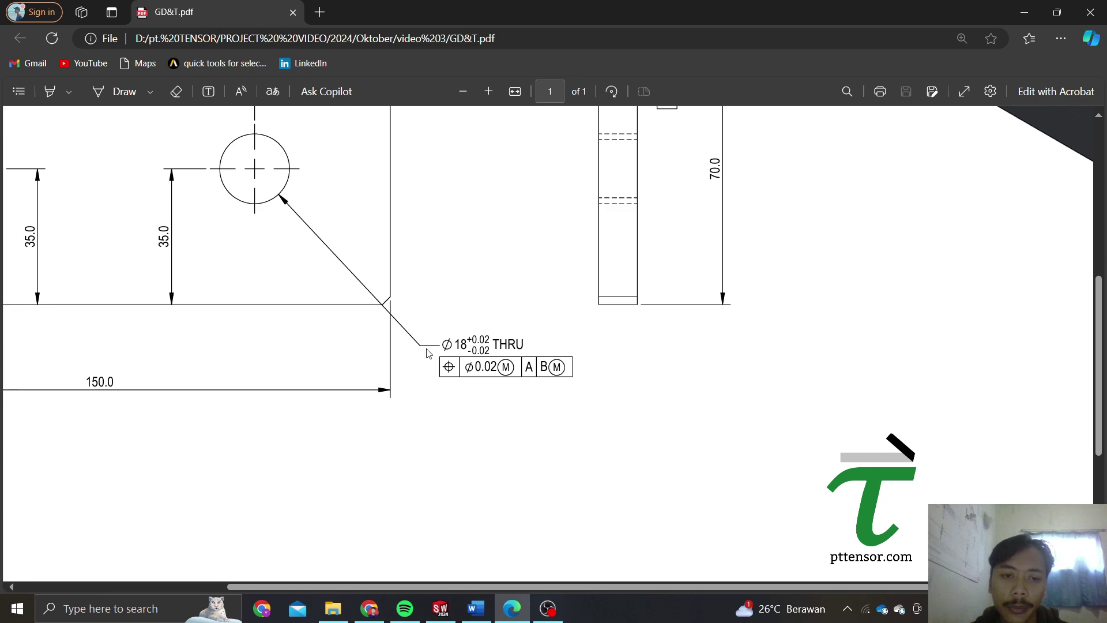
{"action": "scroll", "coordinate": [425, 353], "scroll_direction": "down", "scroll_amount": 1}
{"action": "scroll", "coordinate": [428, 353], "scroll_direction": "down", "scroll_amount": 2, "text": "ctrl"}
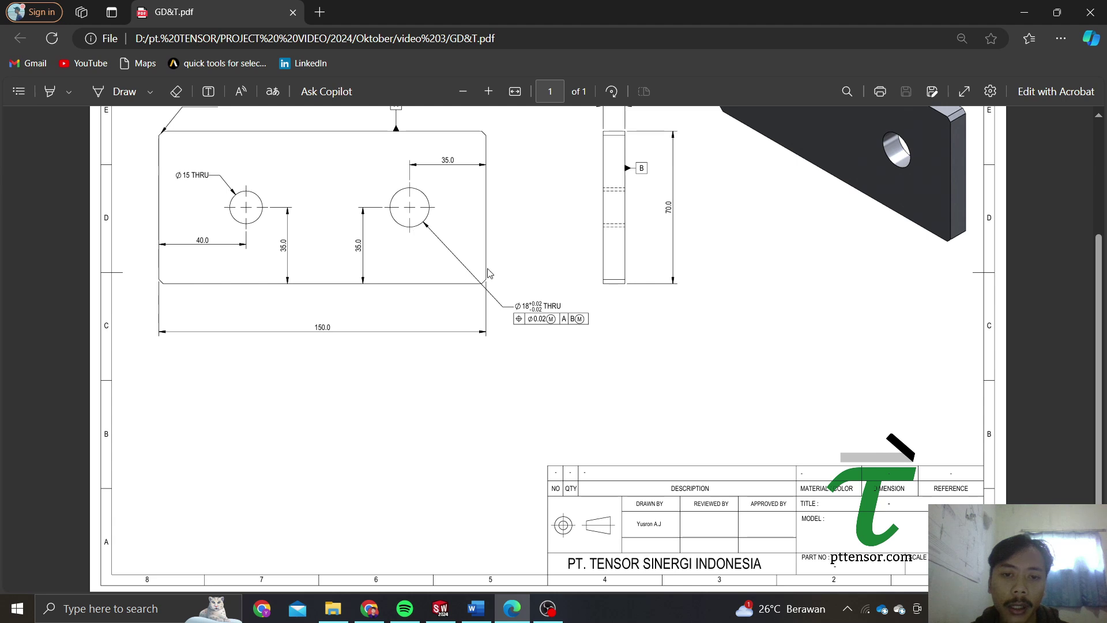
{"action": "scroll", "coordinate": [531, 294], "scroll_direction": "up", "scroll_amount": 2, "text": "ctrl"}
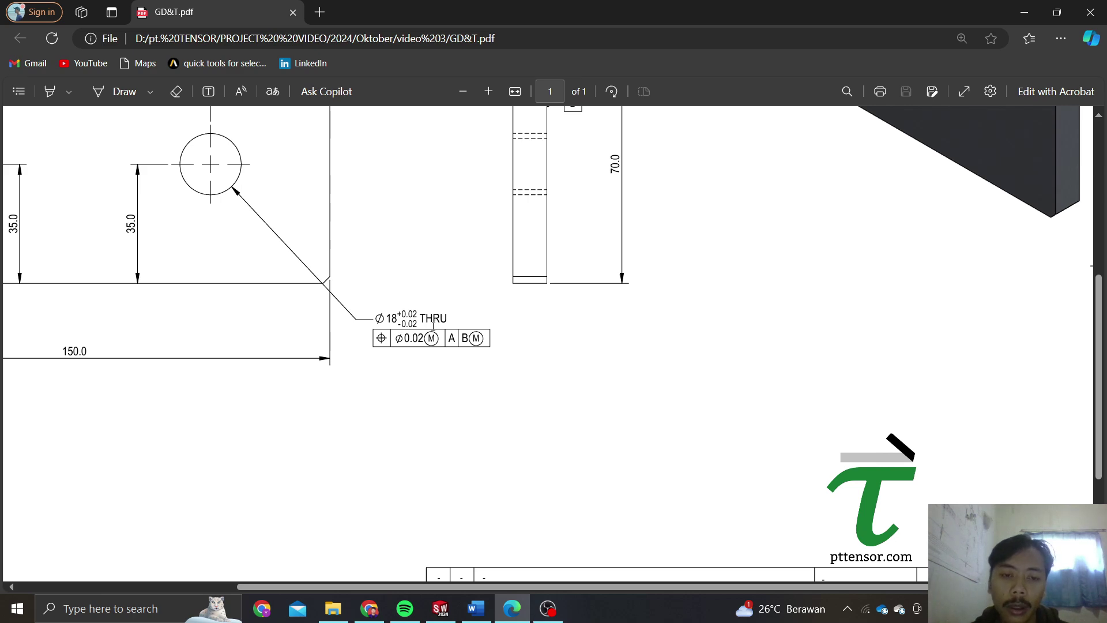
{"action": "scroll", "coordinate": [438, 346], "scroll_direction": "up", "scroll_amount": 3}
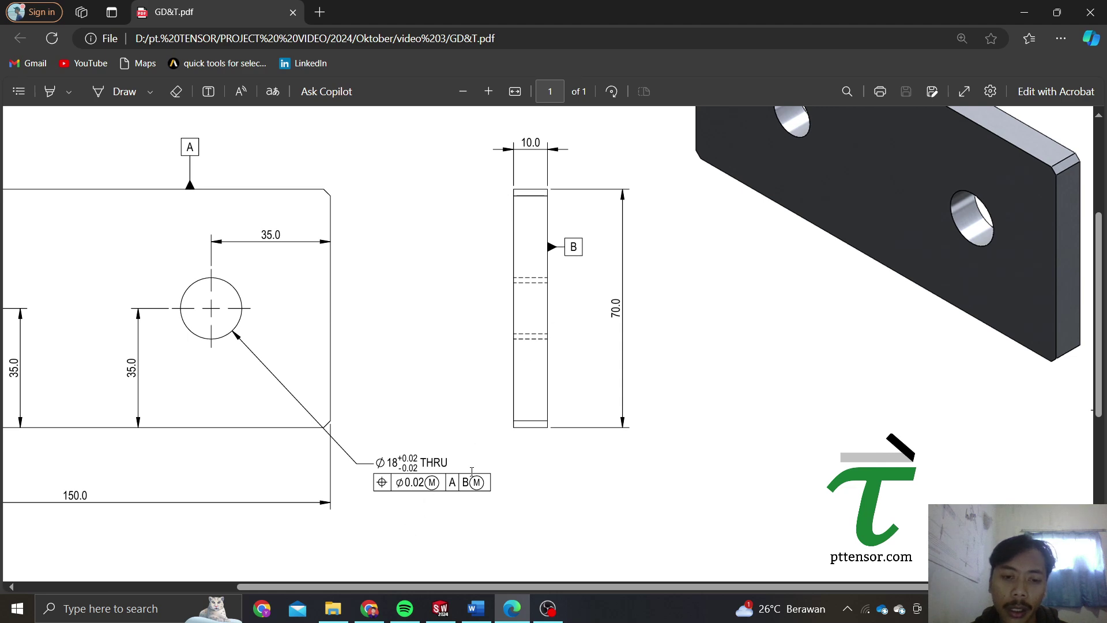
{"action": "scroll", "coordinate": [472, 471], "scroll_direction": "down", "scroll_amount": 2}
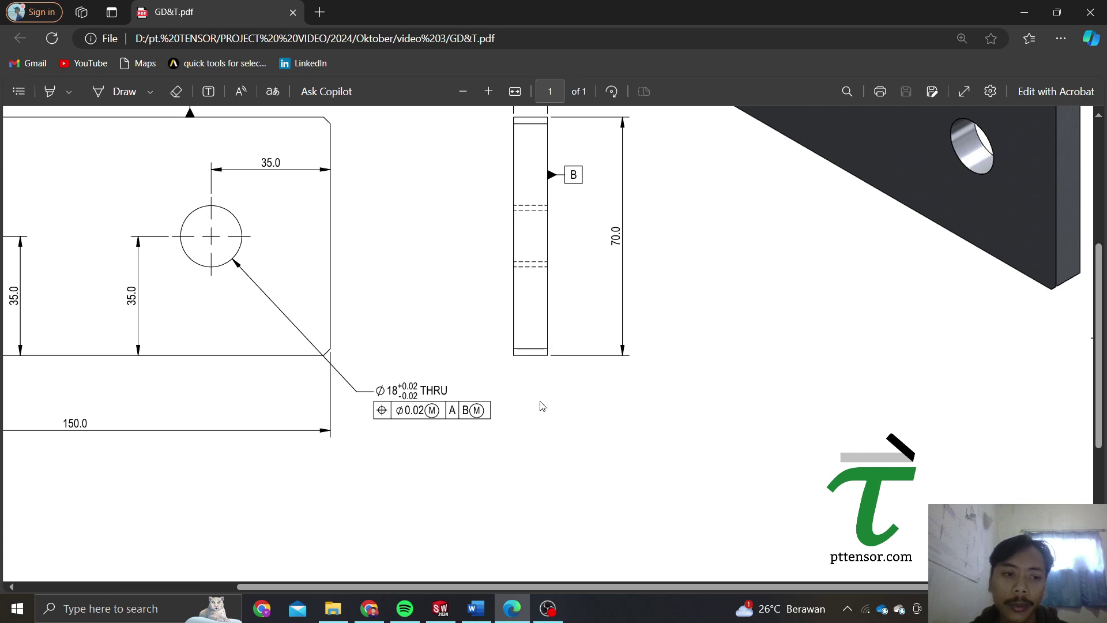
{"action": "scroll", "coordinate": [542, 407], "scroll_direction": "down", "scroll_amount": 2, "text": "ctrl"}
{"action": "scroll", "coordinate": [542, 406], "scroll_direction": "up", "scroll_amount": 3, "text": "ctrl"}
{"action": "scroll", "coordinate": [542, 407], "scroll_direction": "down", "scroll_amount": 2, "text": "ctrl"}
{"action": "scroll", "coordinate": [543, 406], "scroll_direction": "down", "scroll_amount": 3, "text": "ctrl"}
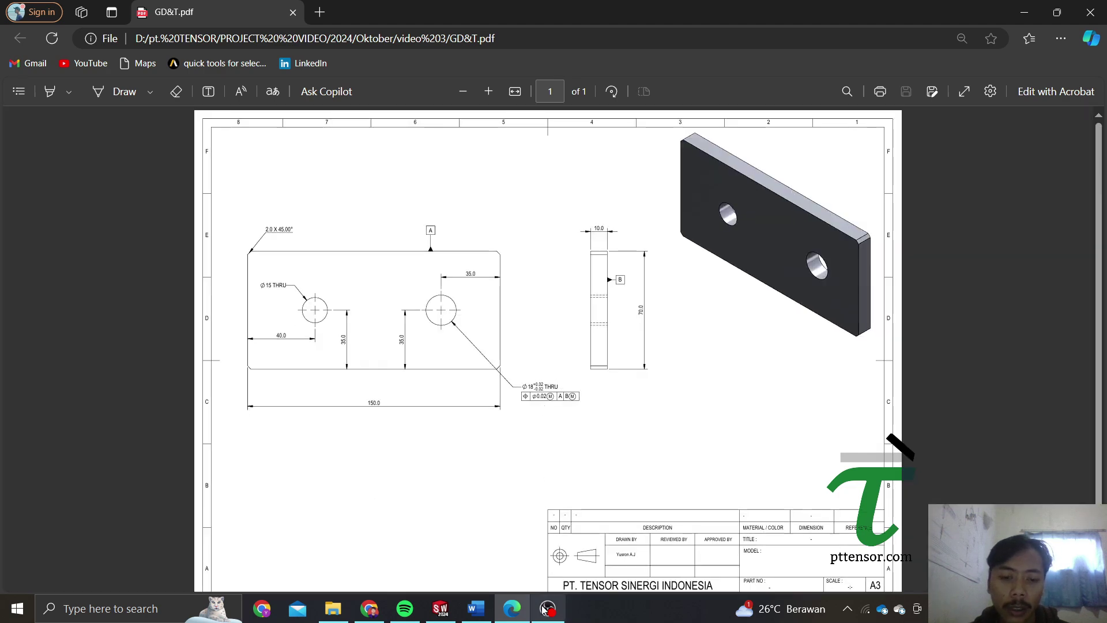
{"action": "left_click", "coordinate": [448, 616]}
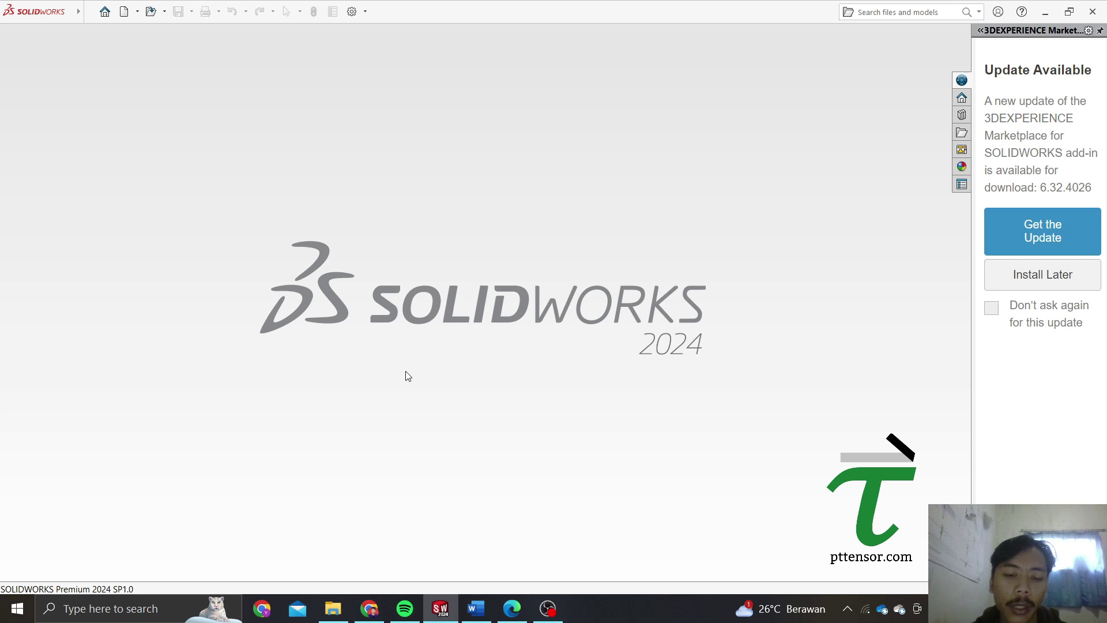
Create a new blank part, Part3, from the standard Part template
{"action": "left_click", "coordinate": [124, 12]}
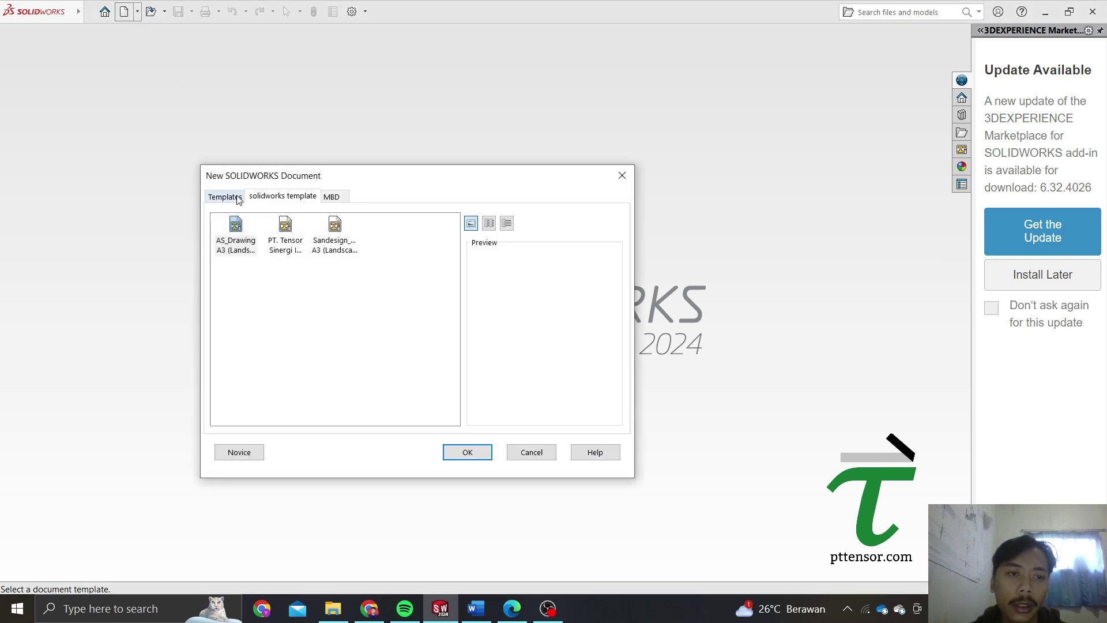
{"action": "left_click", "coordinate": [233, 197]}
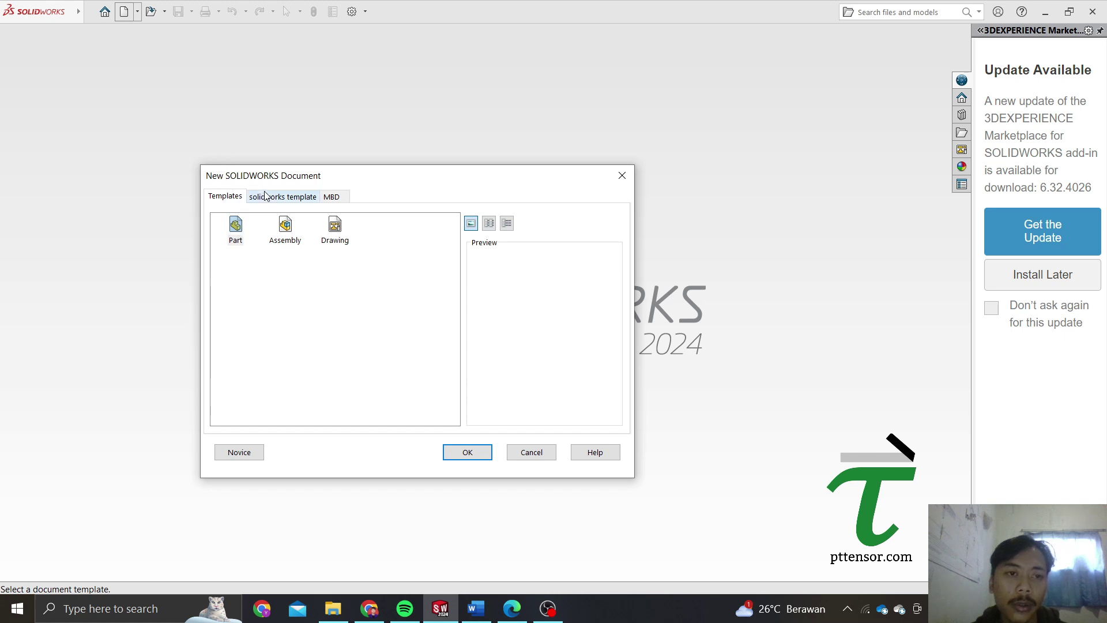
{"action": "left_click", "coordinate": [236, 229]}
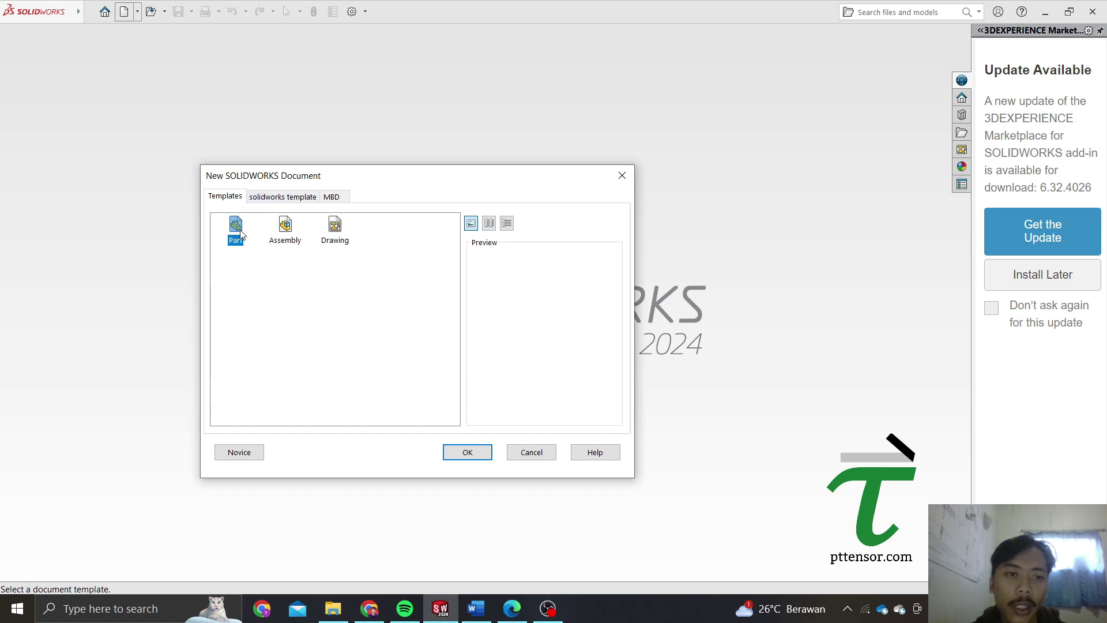
{"action": "left_click", "coordinate": [477, 452]}
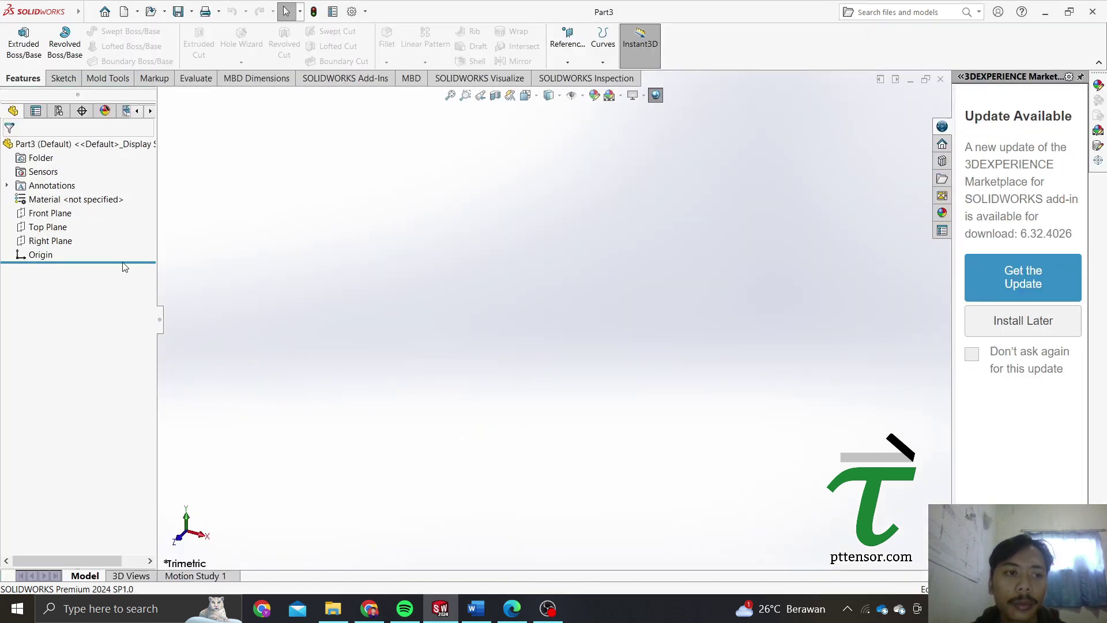
Draw a center rectangle from the origin in a new Front Plane sketch
{"action": "left_click", "coordinate": [54, 215]}
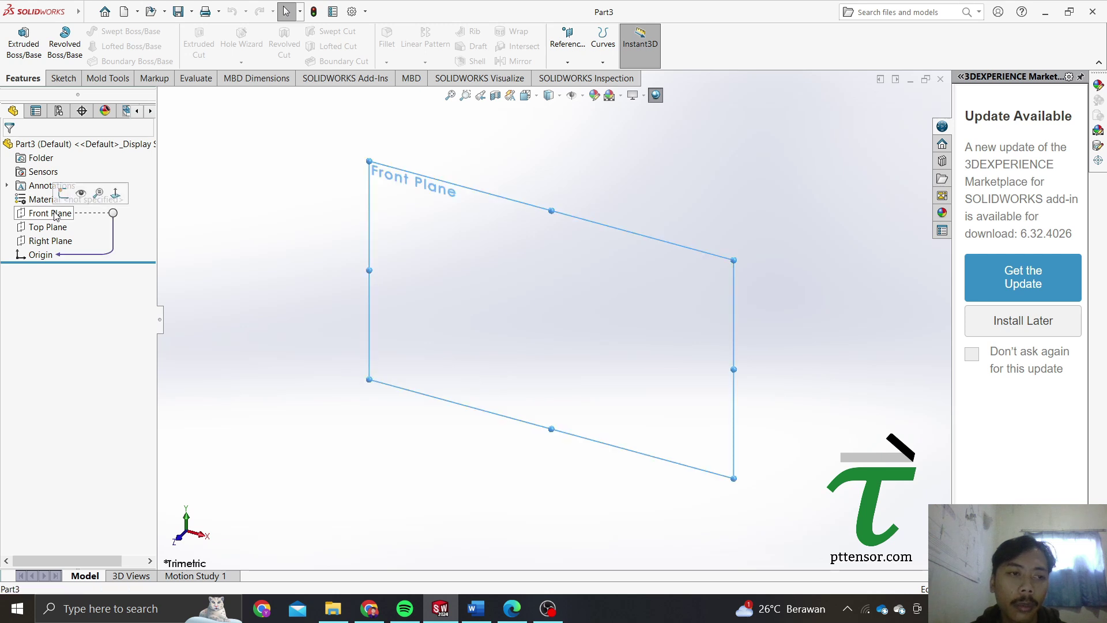
{"action": "left_click", "coordinate": [73, 200]}
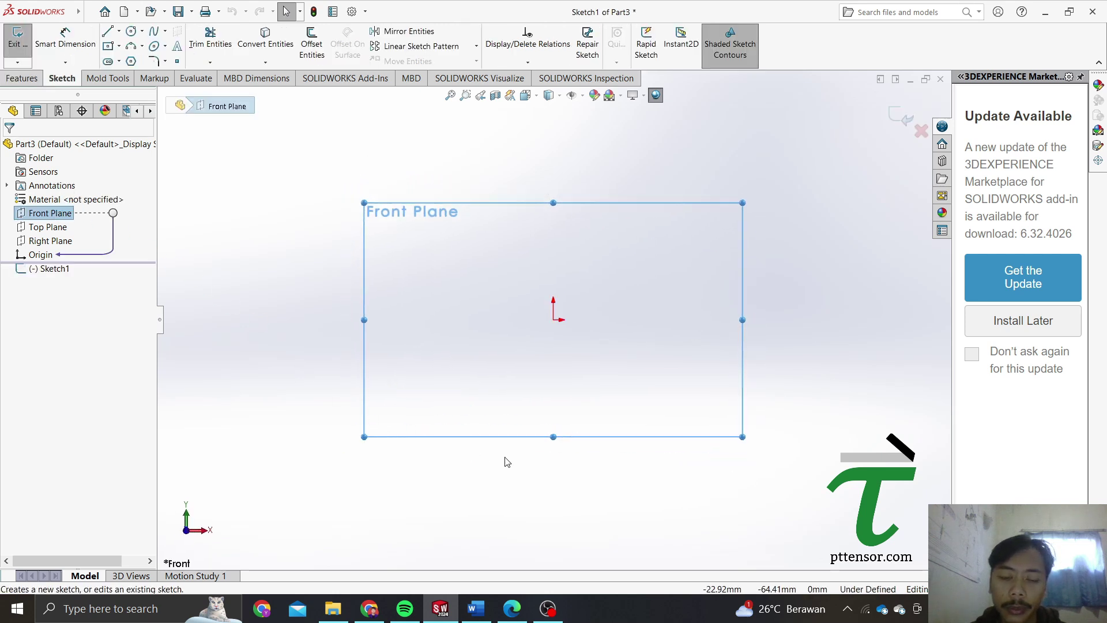
{"action": "left_click", "coordinate": [109, 47]}
{"action": "left_click", "coordinate": [554, 320]}
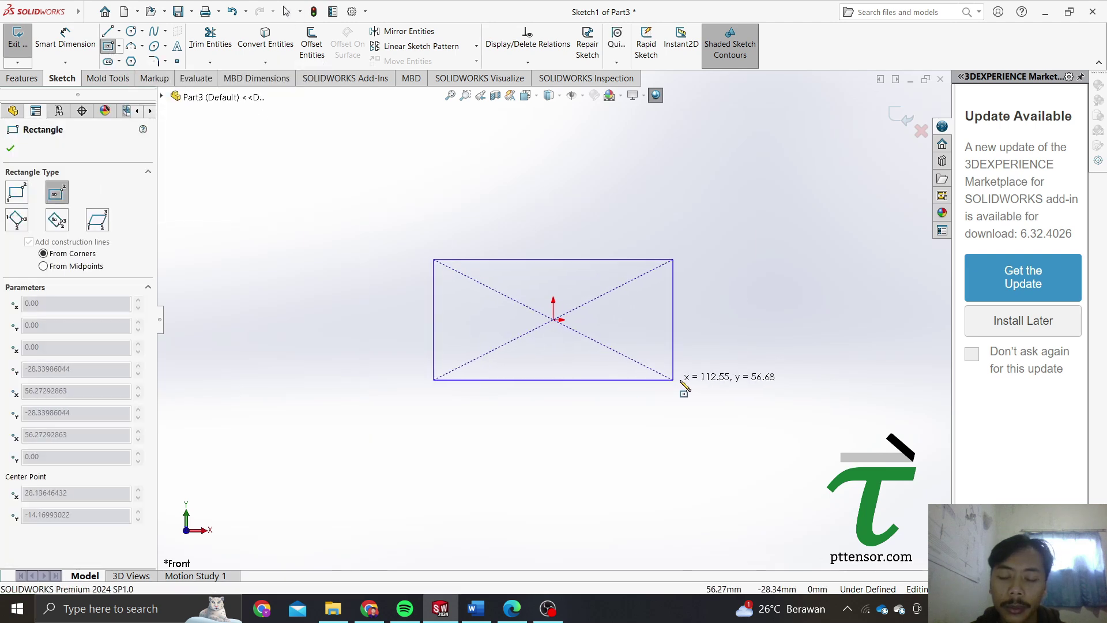
{"action": "left_click", "coordinate": [701, 377]}
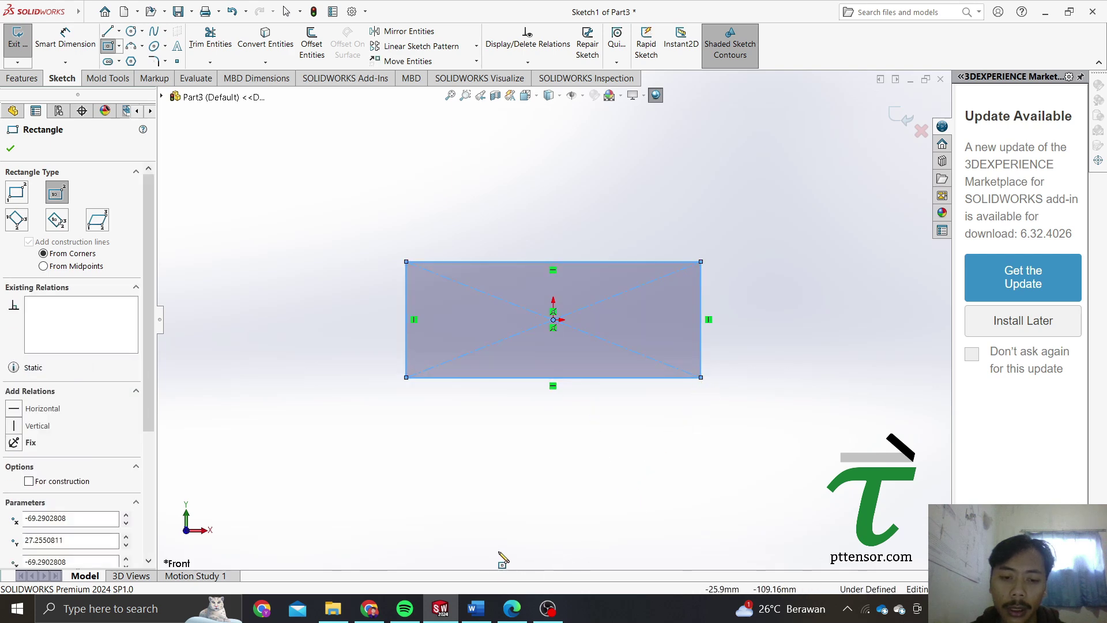
{"action": "left_click", "coordinate": [512, 608]}
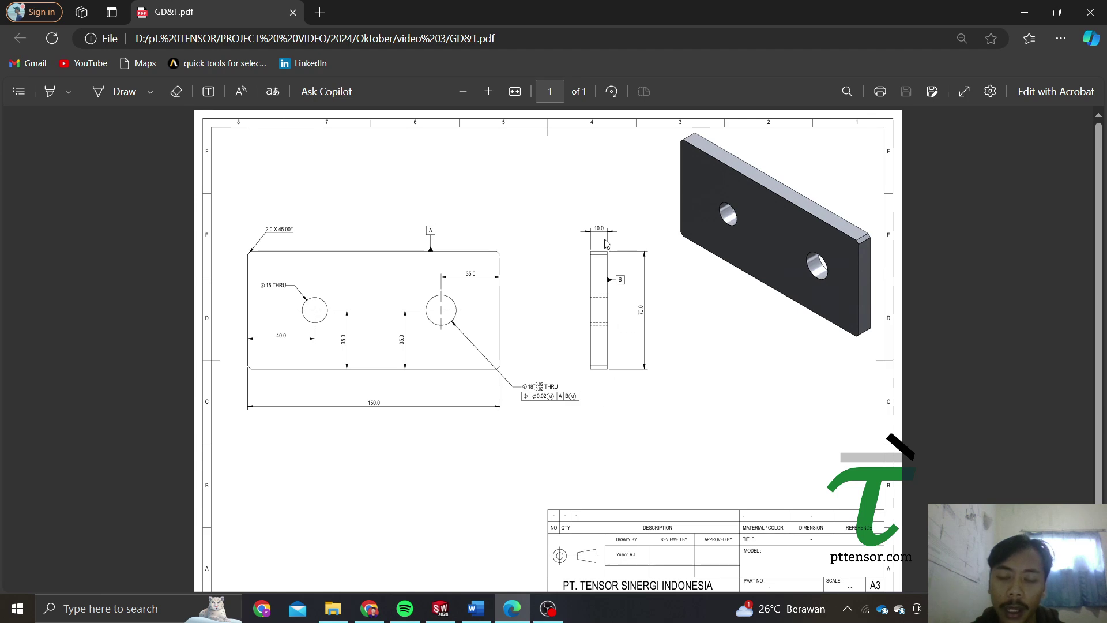
{"action": "left_click", "coordinate": [438, 608]}
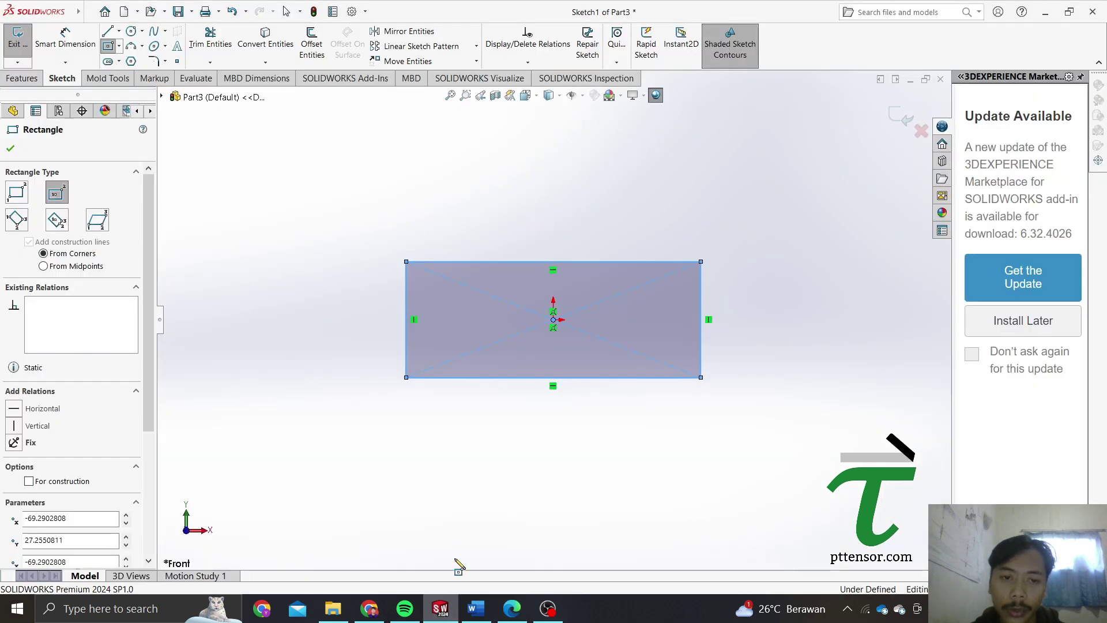
Dimension the rectangle 150 mm wide and 70 mm high and exit the sketch
{"action": "left_click", "coordinate": [65, 39]}
{"action": "left_click", "coordinate": [538, 262]}
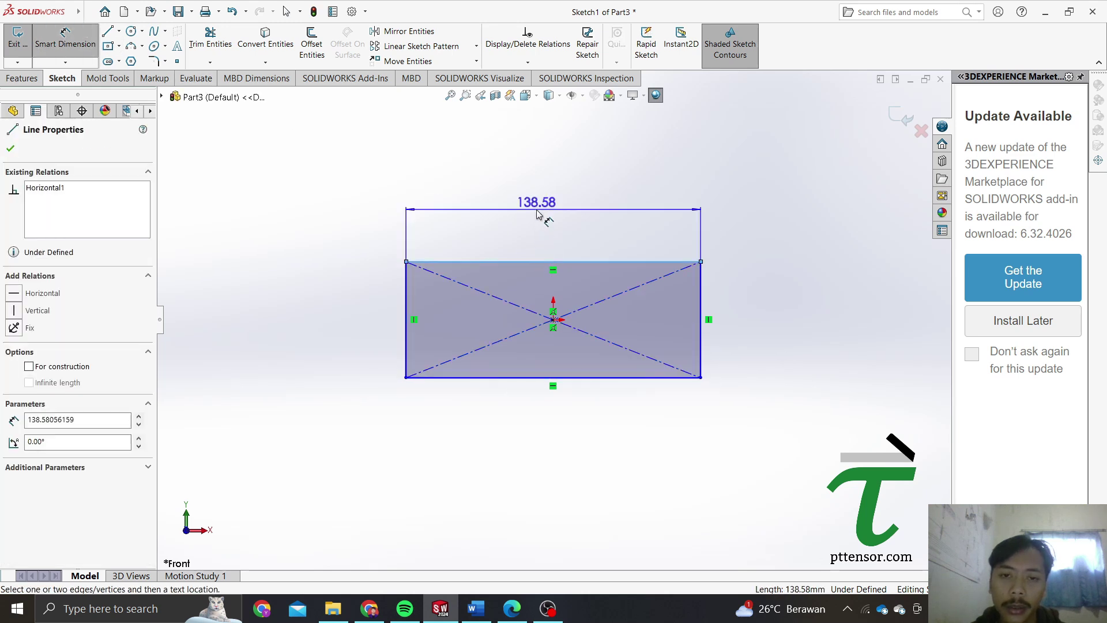
{"action": "left_click", "coordinate": [536, 213]}
{"action": "type", "text": "15"}
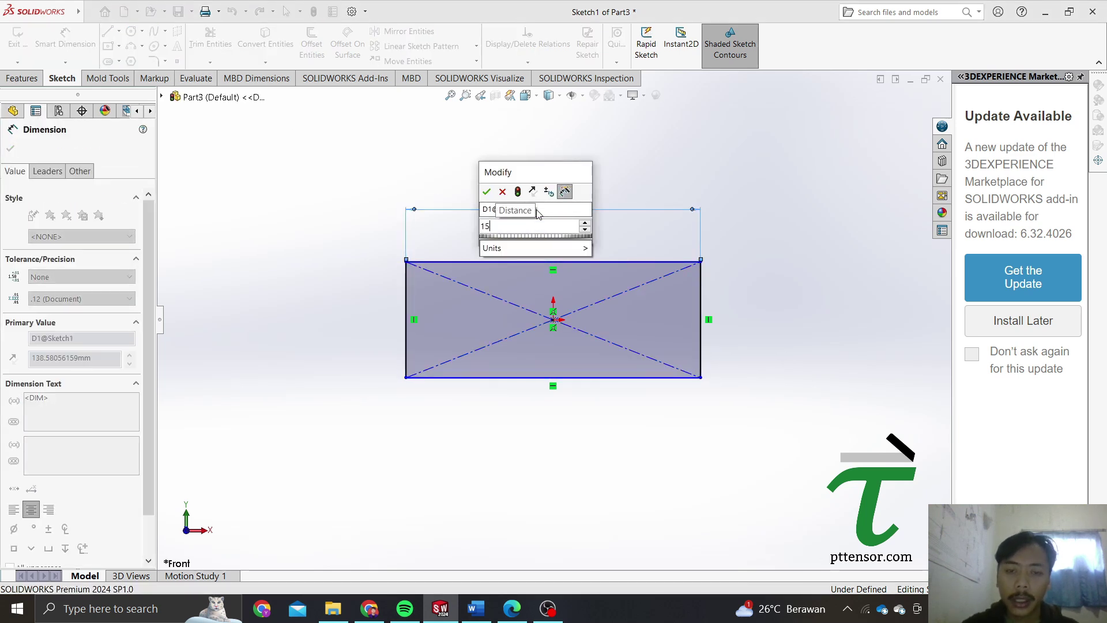
{"action": "type", "text": "0"}
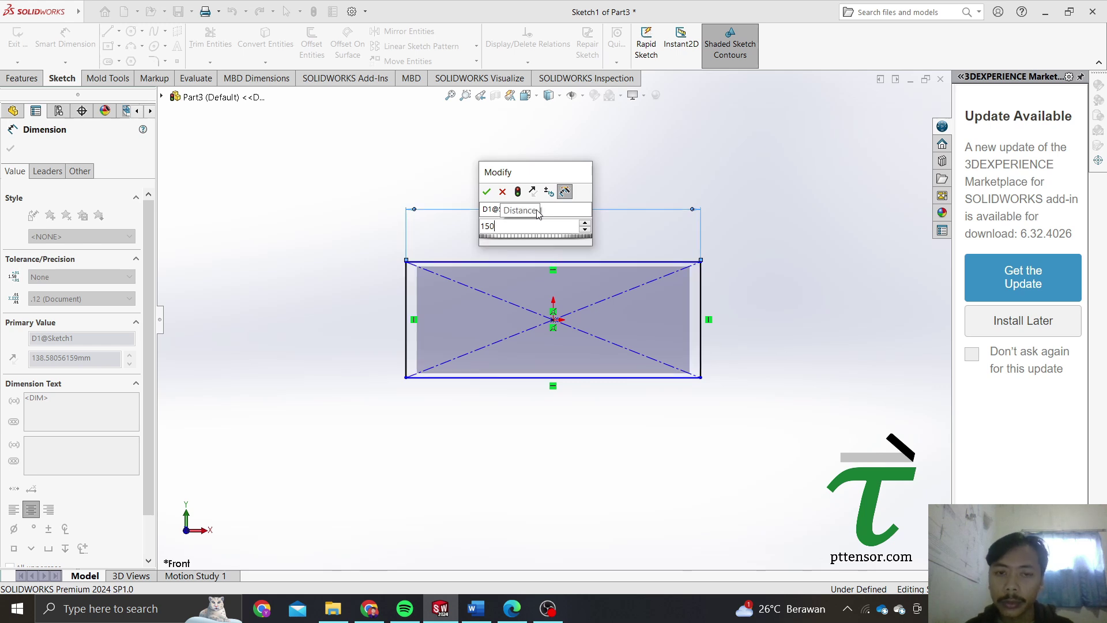
{"action": "key", "text": "Return"}
{"action": "left_click", "coordinate": [702, 318]}
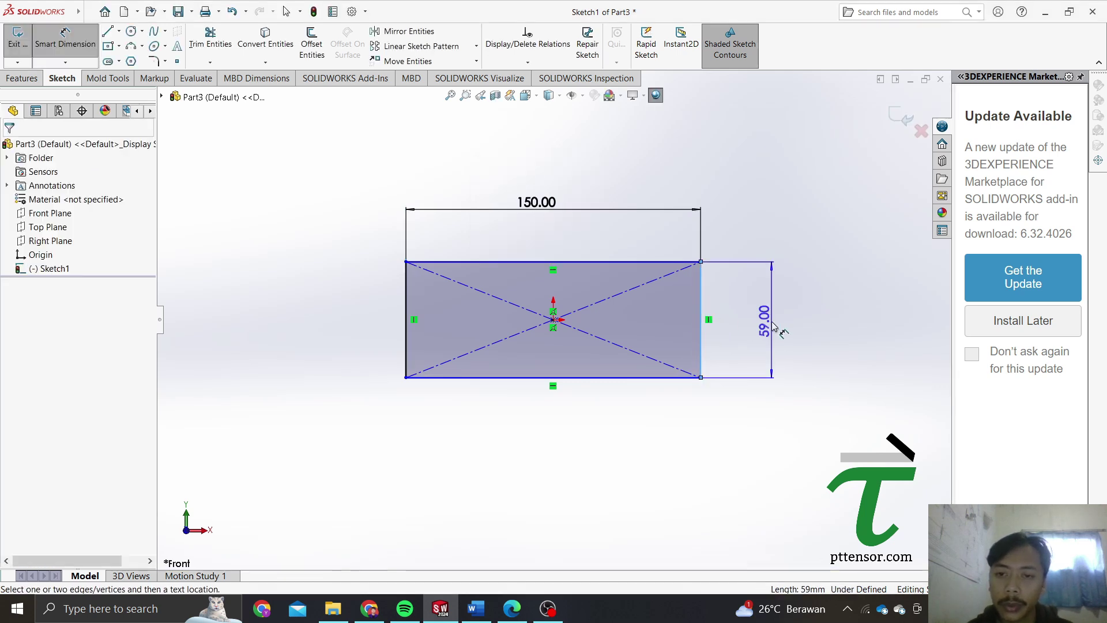
{"action": "left_click", "coordinate": [775, 327]}
{"action": "type", "text": "7"}
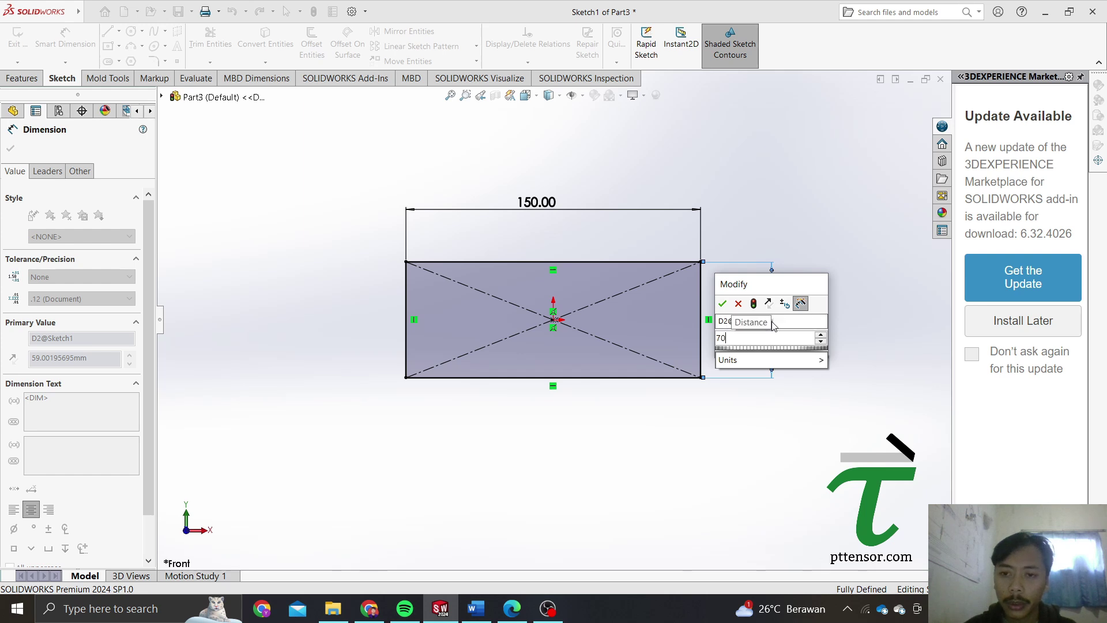
{"action": "type", "text": "0"}
{"action": "key", "text": "Return"}
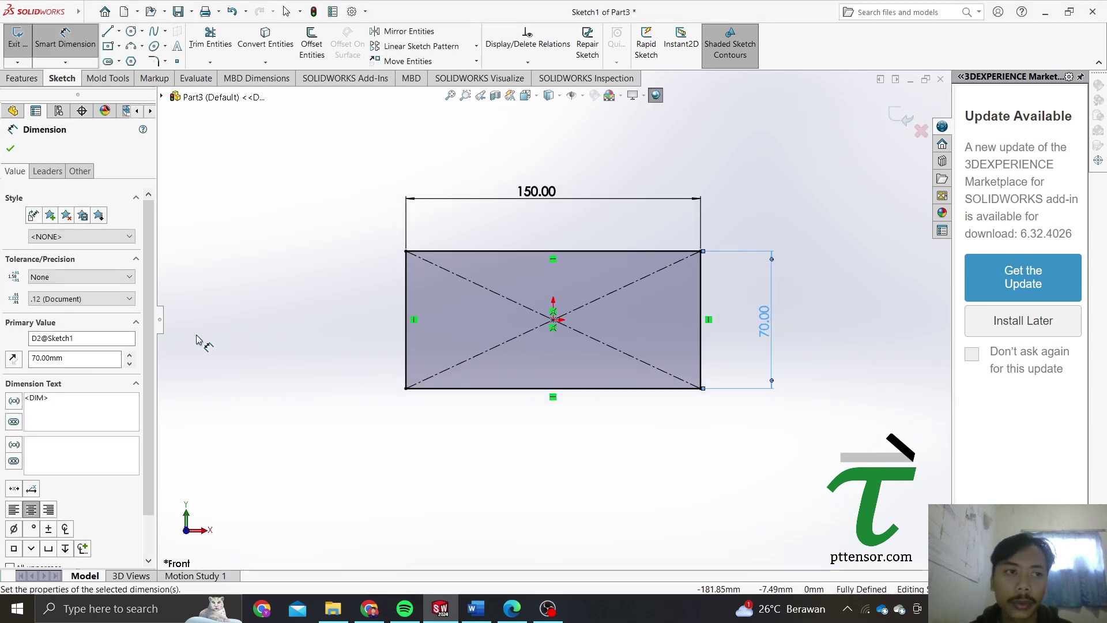
{"action": "left_click", "coordinate": [11, 147]}
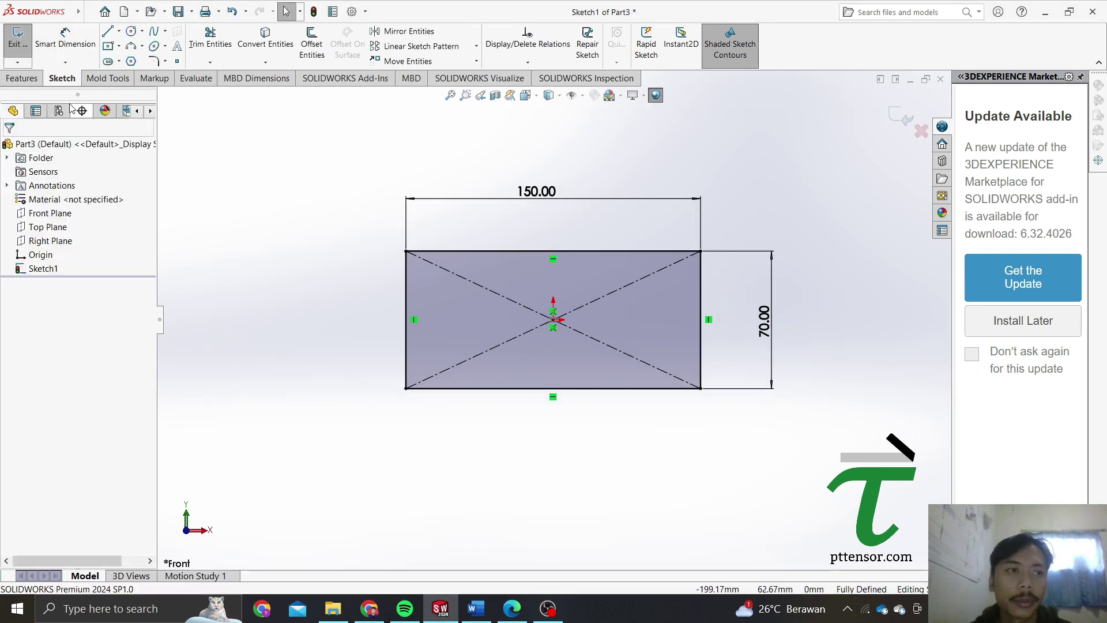
{"action": "left_click", "coordinate": [40, 82]}
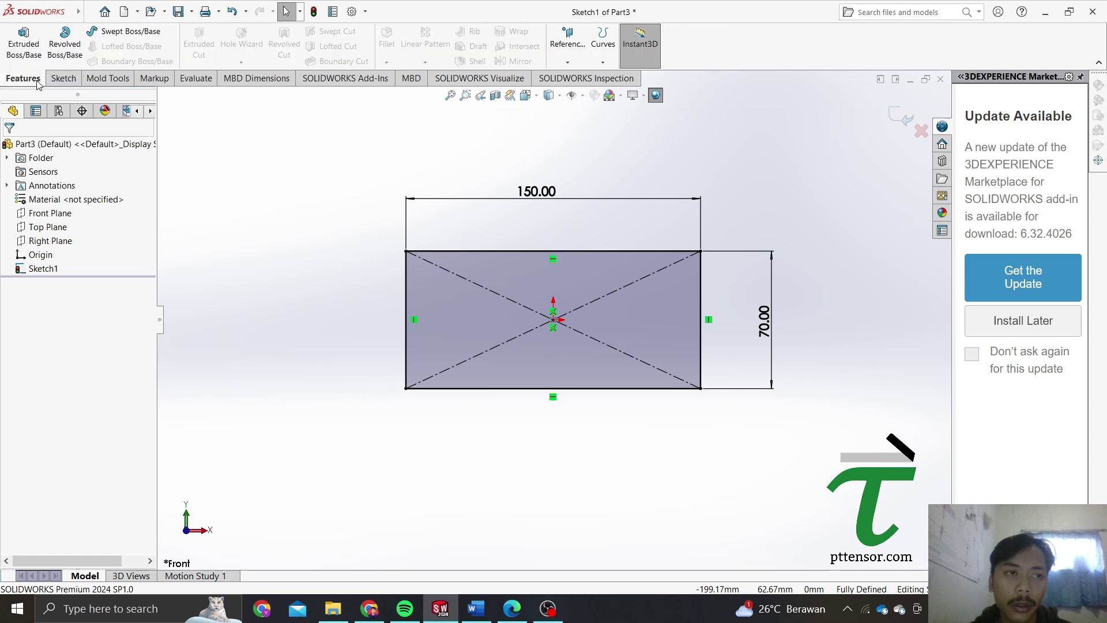
Extrude the rectangle 10 mm into a plate and start a sketch on its front face
{"action": "left_click", "coordinate": [23, 40]}
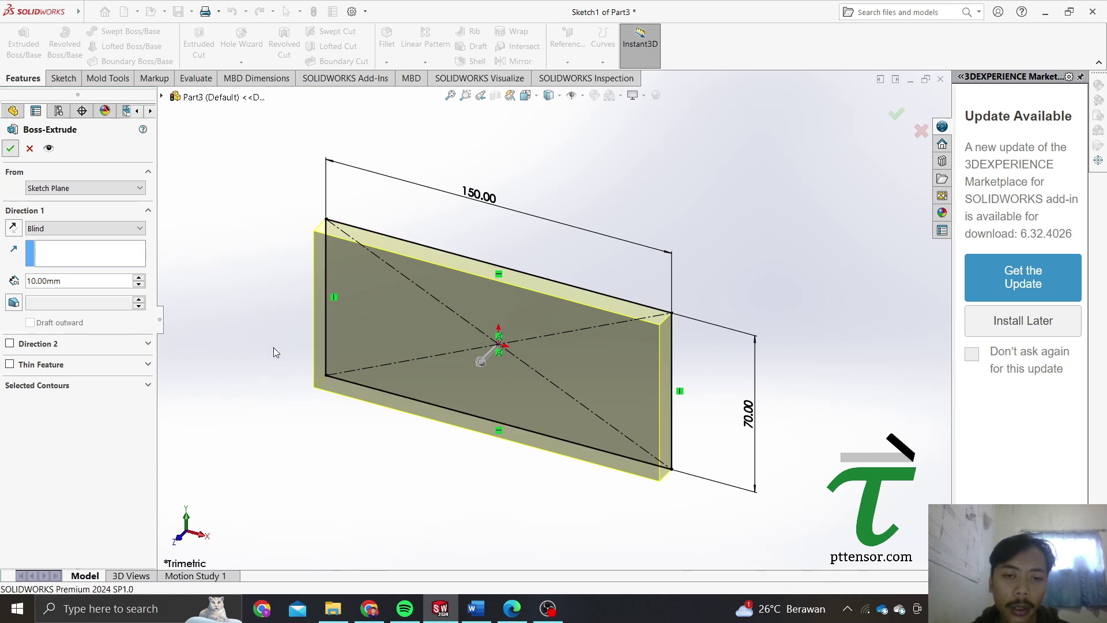
{"action": "key", "text": "Return"}
{"action": "left_click", "coordinate": [543, 375]}
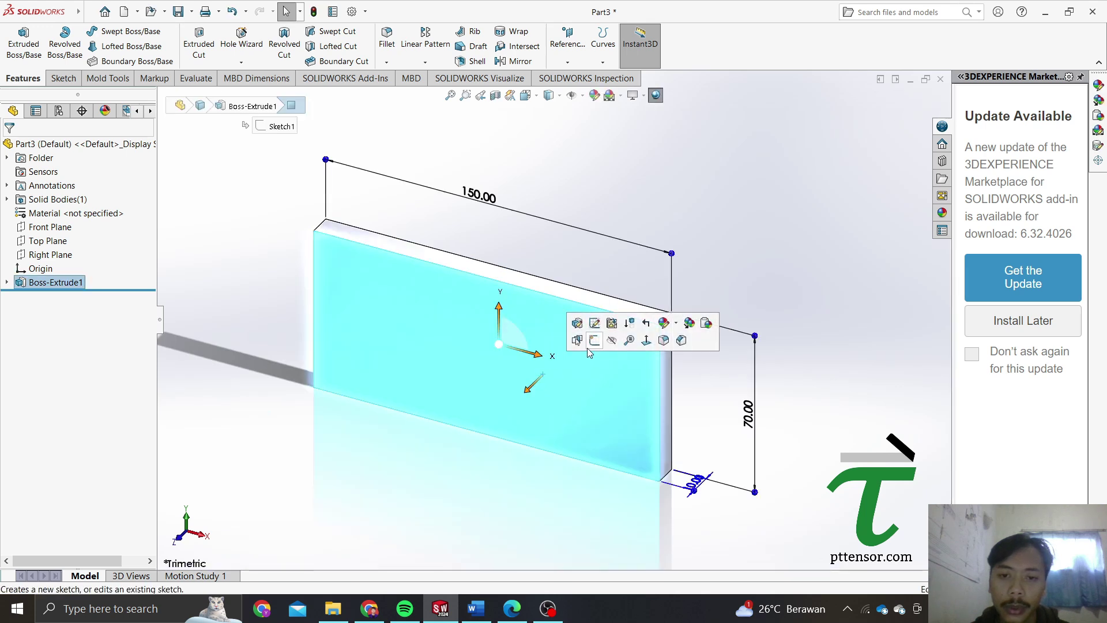
{"action": "left_click", "coordinate": [492, 517]}
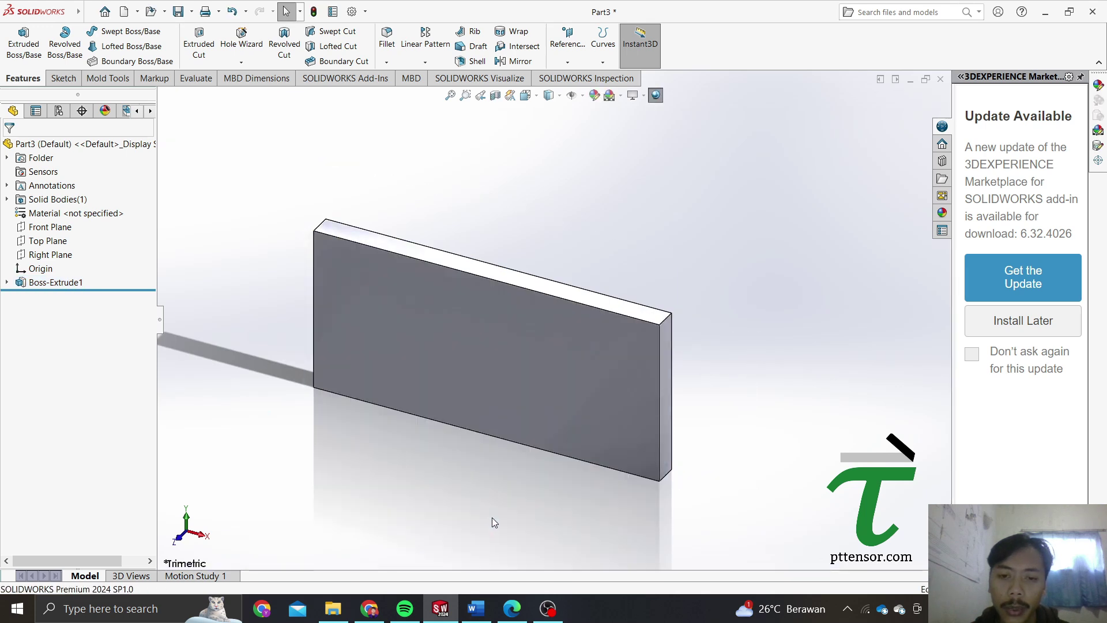
{"action": "left_click", "coordinate": [556, 397]}
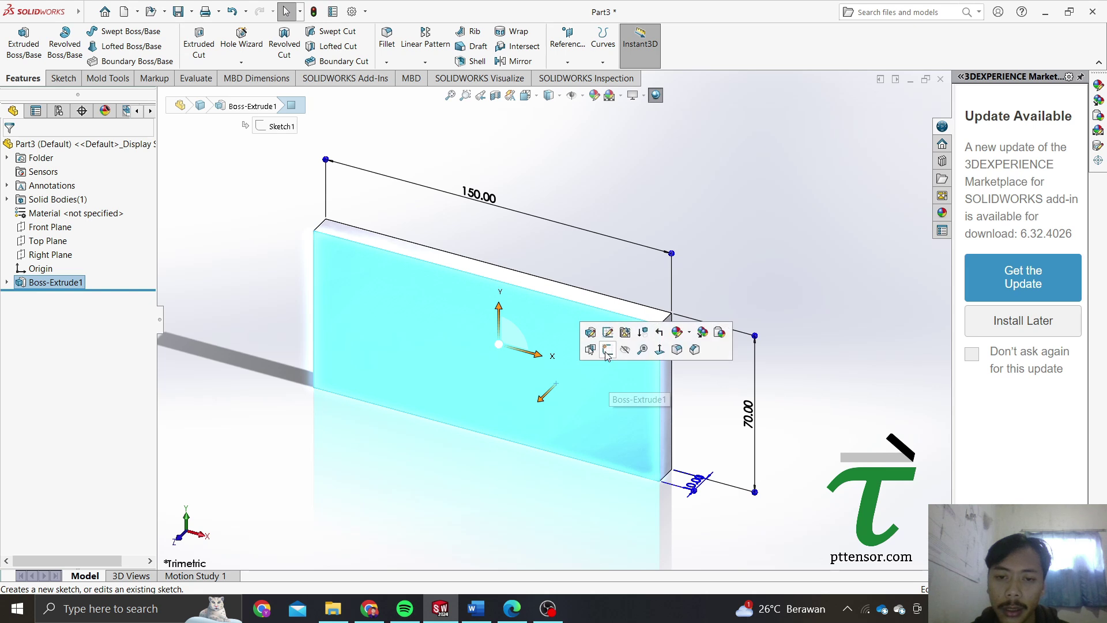
{"action": "left_click", "coordinate": [608, 350]}
{"action": "left_click", "coordinate": [507, 513]}
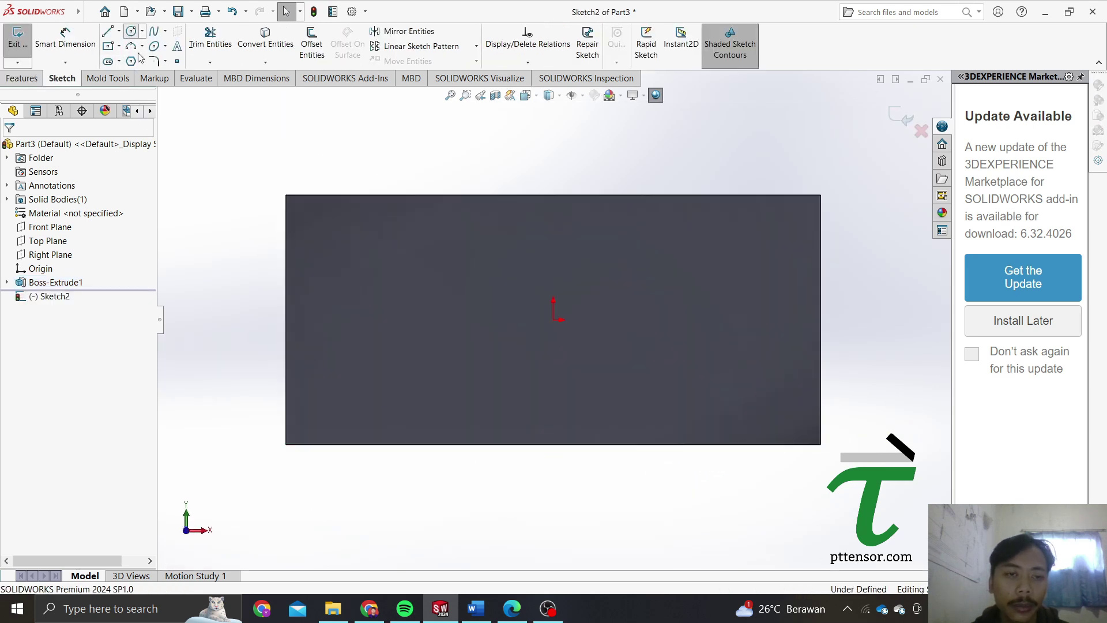
Draw two circles on the plate face, one on the left and one on the right
{"action": "left_click", "coordinate": [131, 30]}
{"action": "left_click", "coordinate": [394, 301]}
{"action": "left_click", "coordinate": [441, 330]}
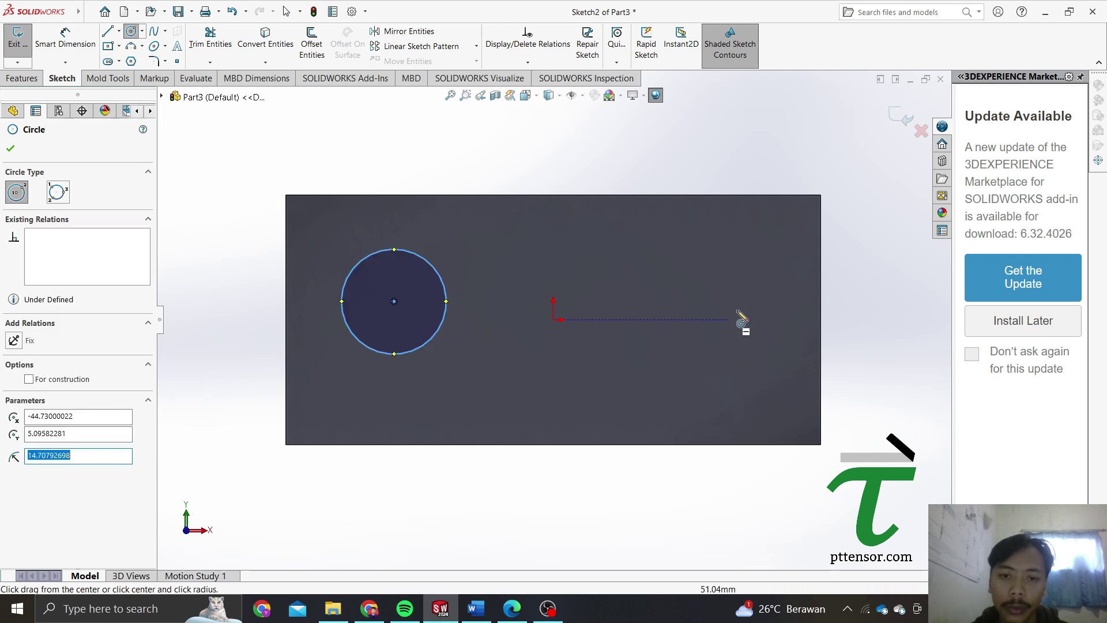
{"action": "left_click", "coordinate": [692, 290]}
{"action": "left_click", "coordinate": [724, 350]}
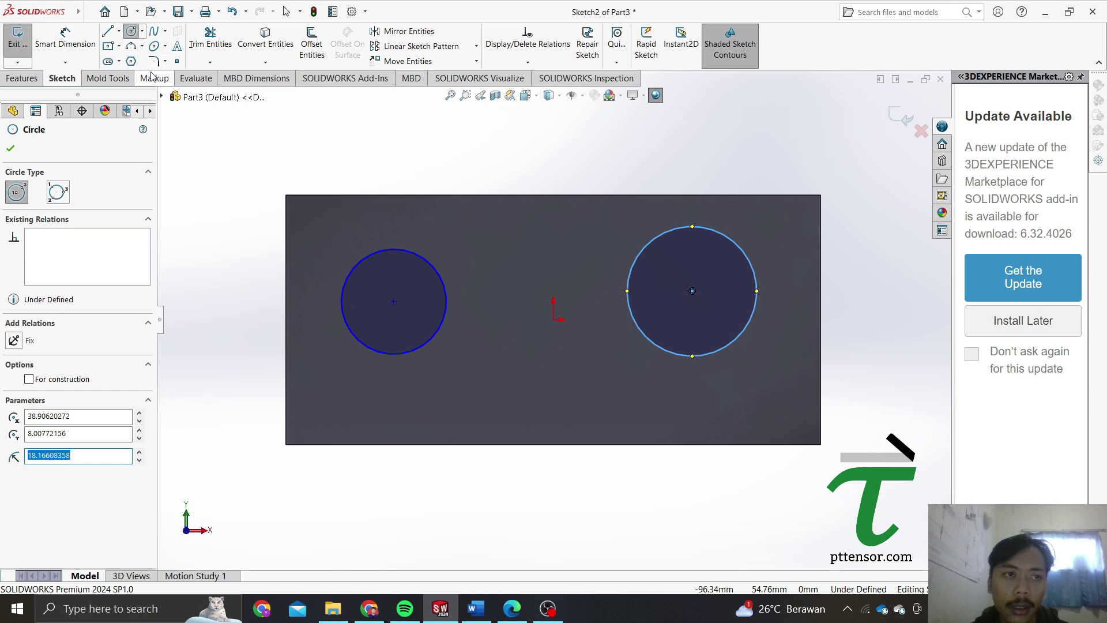
Place the left circle's centre 40 mm from the plate's left edge
{"action": "left_click", "coordinate": [65, 39]}
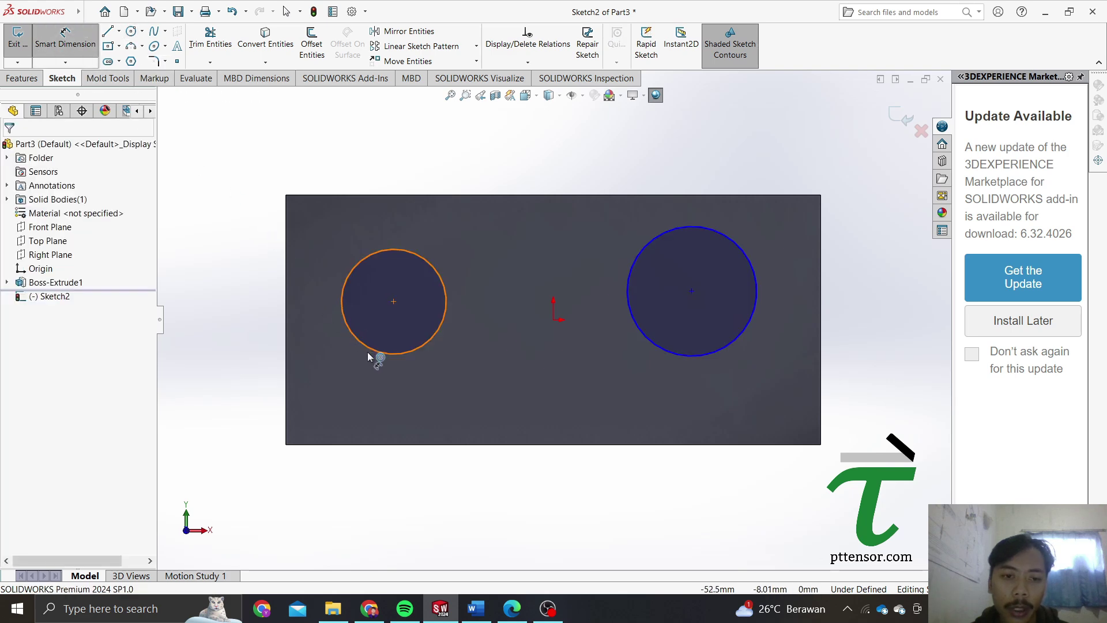
{"action": "left_click", "coordinate": [510, 610]}
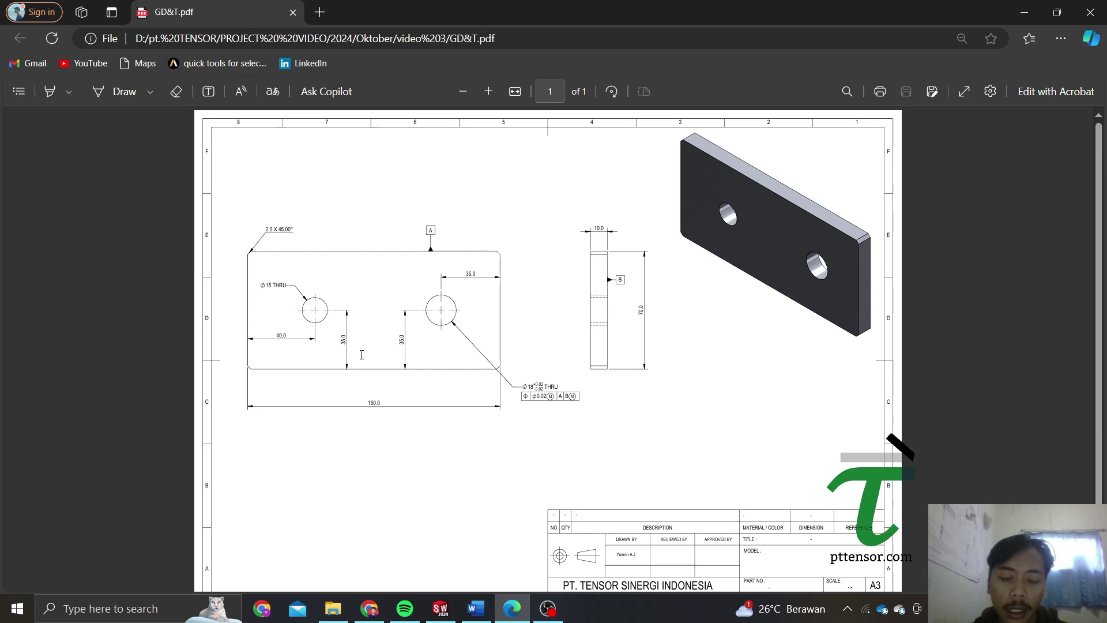
{"action": "left_click", "coordinate": [440, 608]}
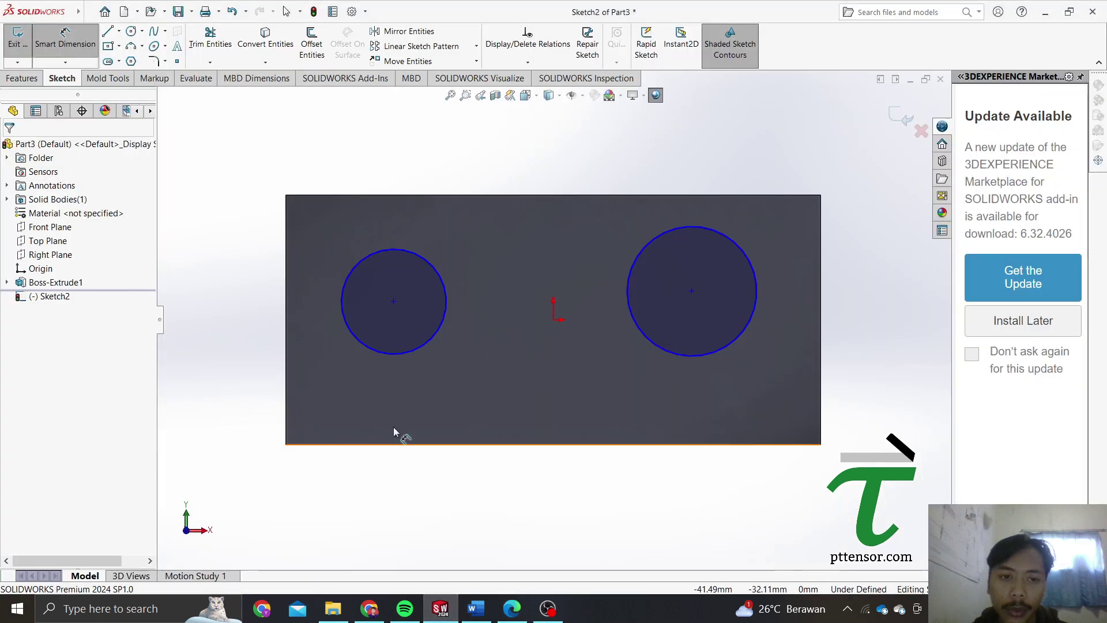
{"action": "left_click", "coordinate": [363, 350]}
{"action": "left_click", "coordinate": [286, 338]}
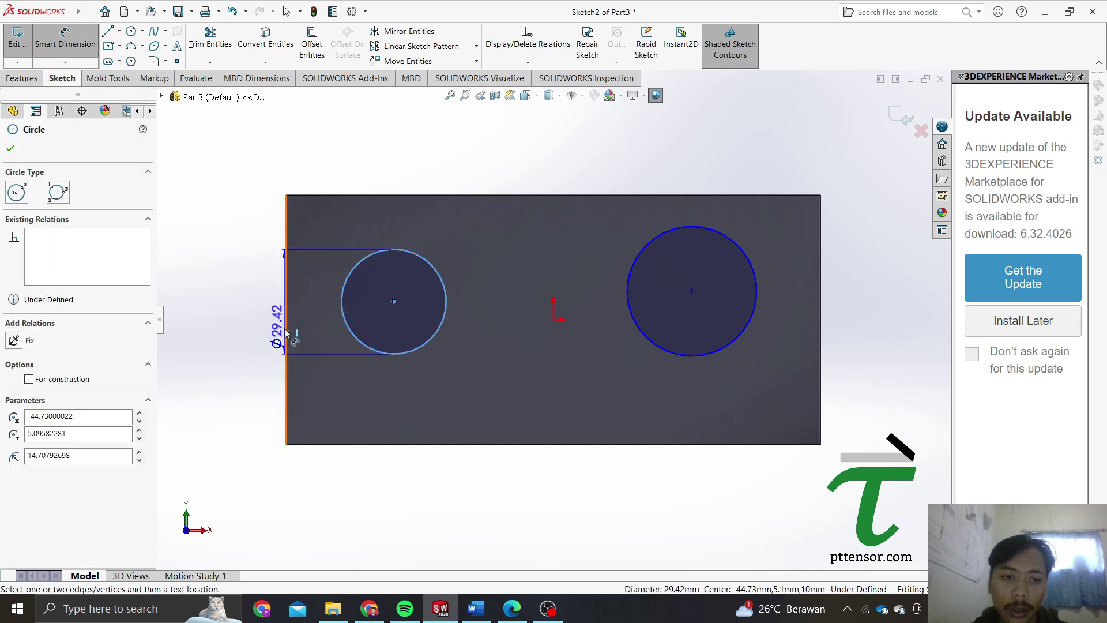
{"action": "left_click", "coordinate": [321, 375]}
{"action": "type", "text": "40"}
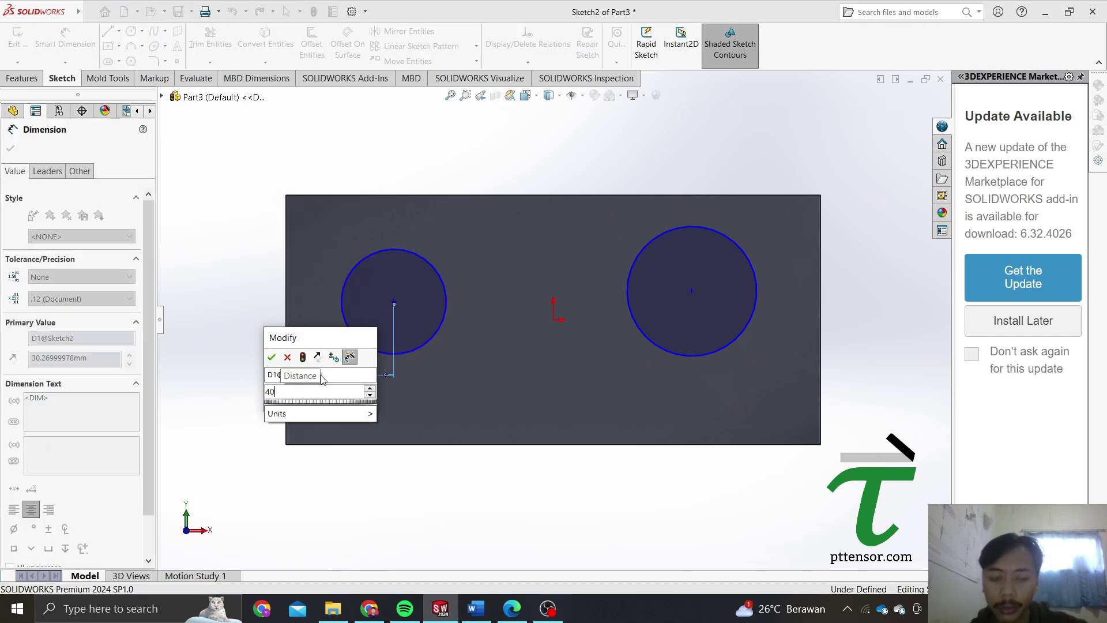
{"action": "key", "text": "Return"}
Place the left circle's centre 35 mm above the bottom edge
{"action": "left_click", "coordinate": [433, 352]}
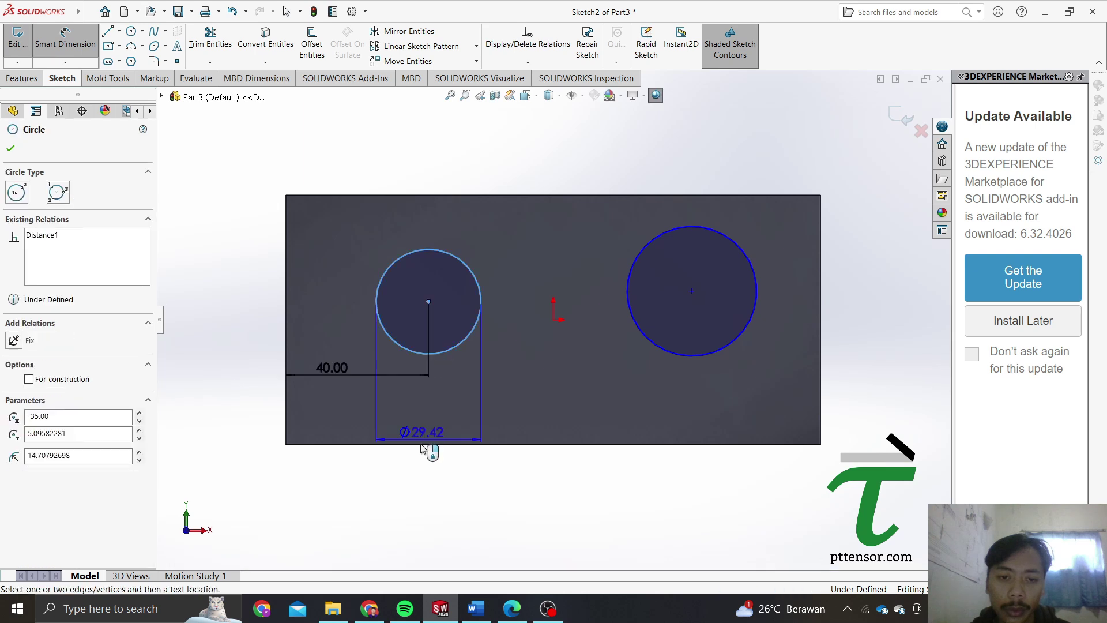
{"action": "left_click", "coordinate": [423, 445]}
{"action": "left_click", "coordinate": [429, 424]}
{"action": "type", "text": "15"}
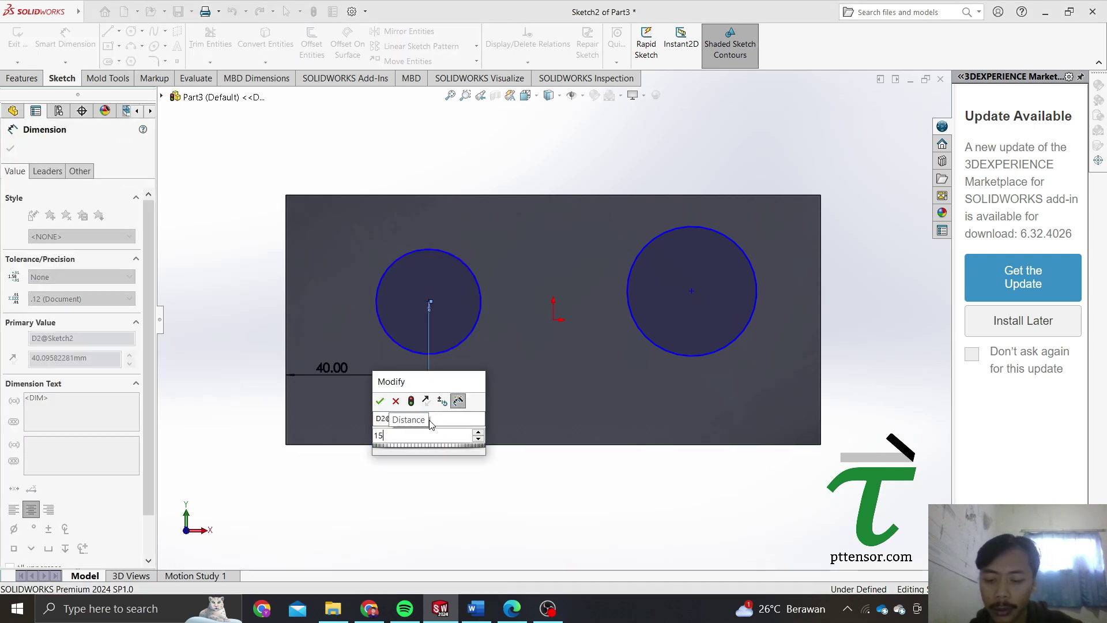
{"action": "key", "text": "Return"}
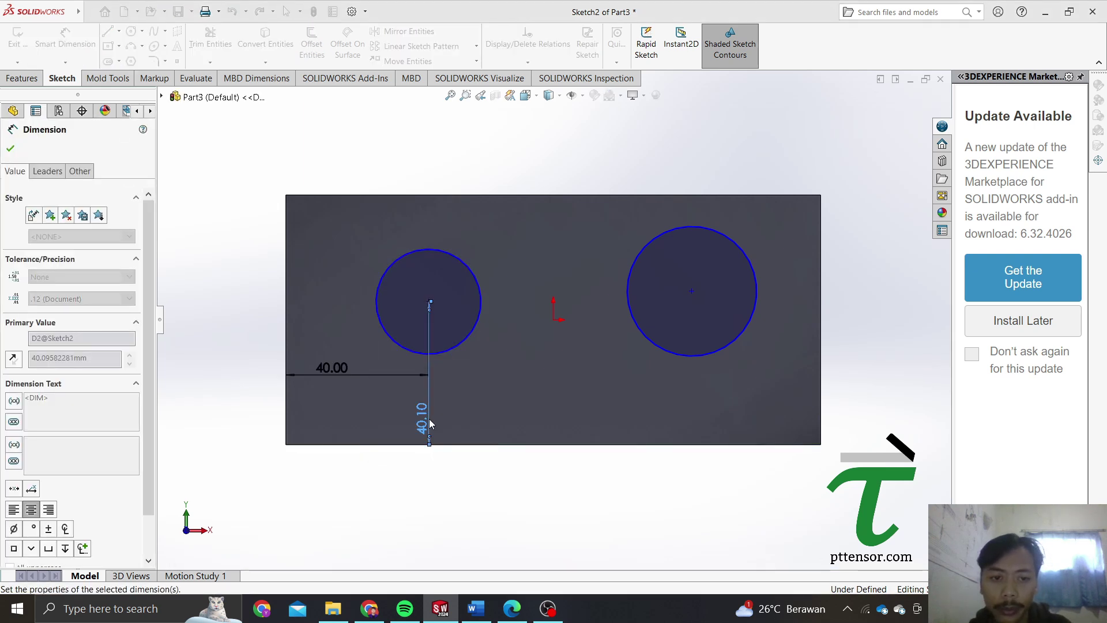
{"action": "double_click", "coordinate": [429, 437]}
{"action": "type", "text": "15"}
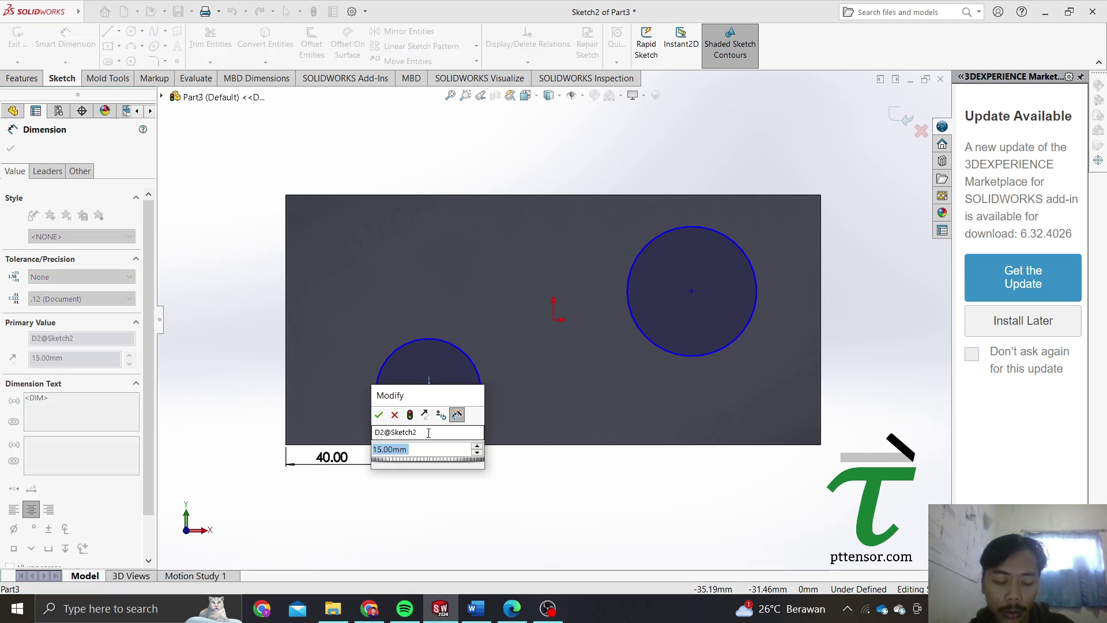
{"action": "type", "text": "35"}
{"action": "key", "text": "Return"}
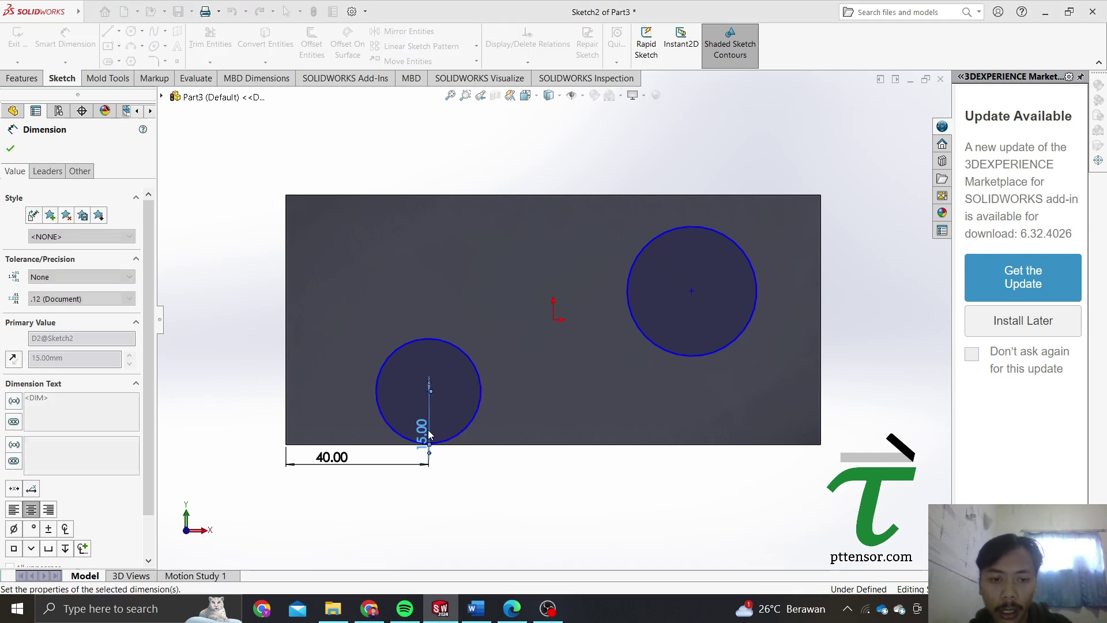
Size the left circle to Ø15 and the right circle to Ø18
{"action": "left_click", "coordinate": [385, 345]}
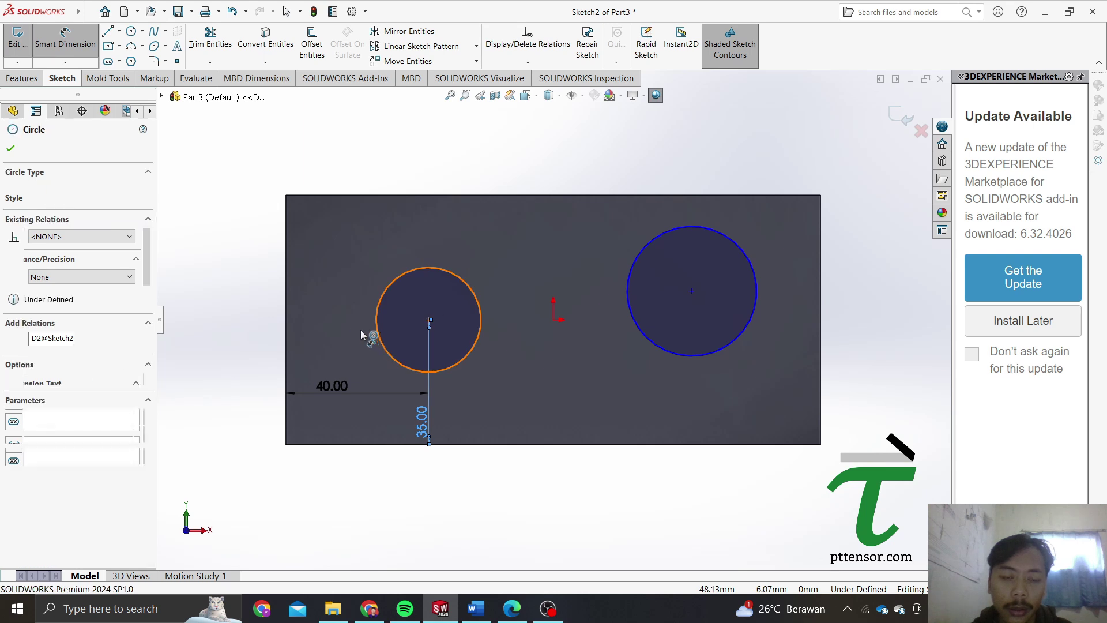
{"action": "left_click", "coordinate": [348, 327]}
{"action": "type", "text": "15"}
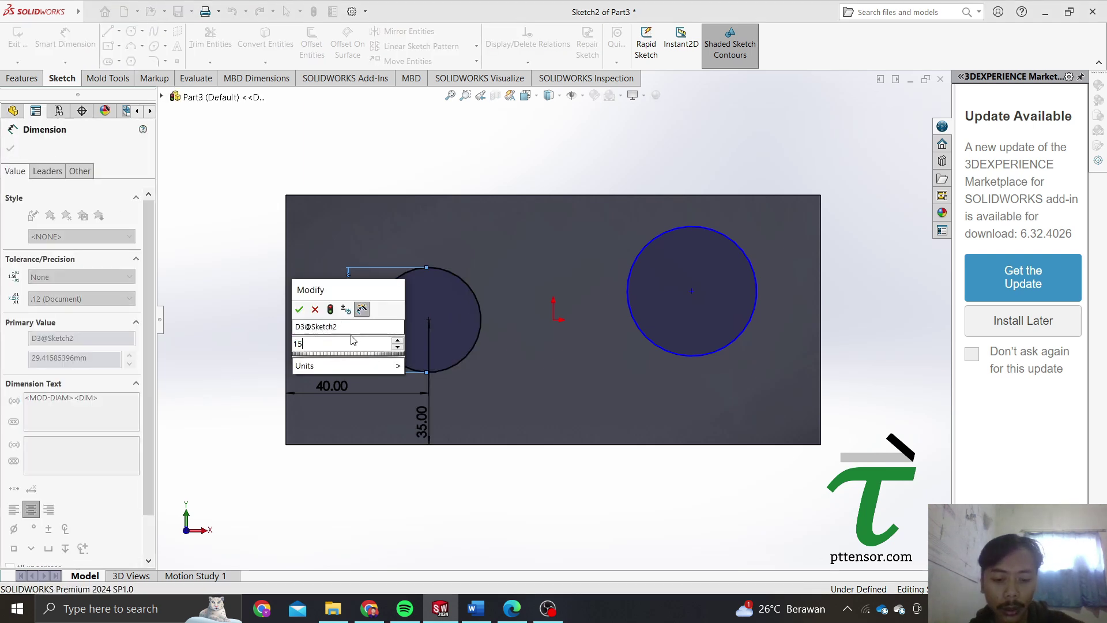
{"action": "key", "text": "Return"}
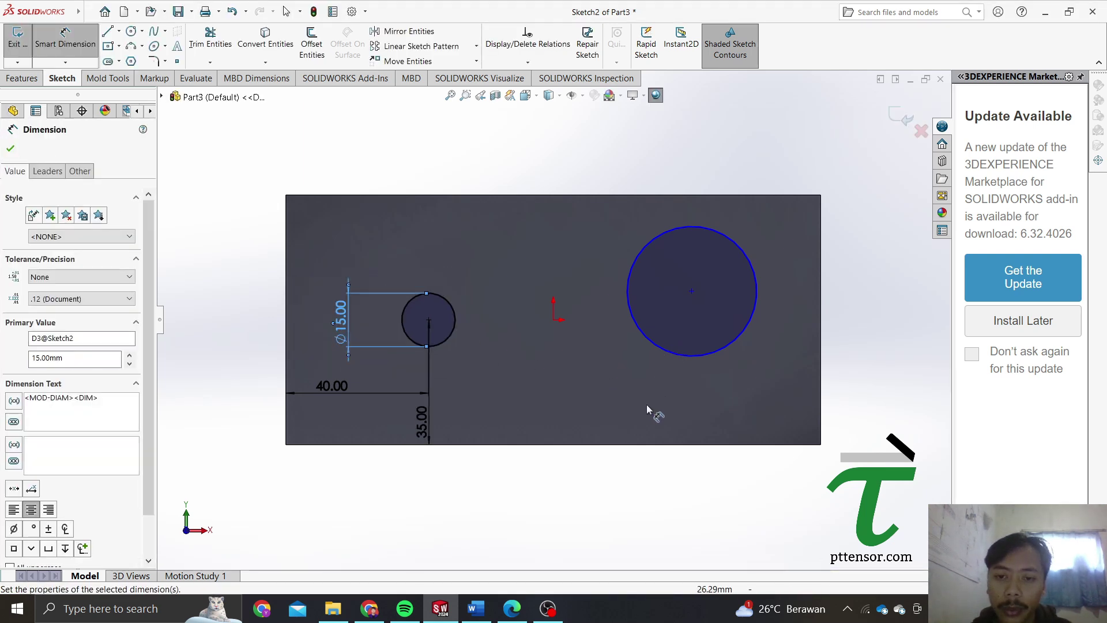
{"action": "left_click", "coordinate": [512, 608]}
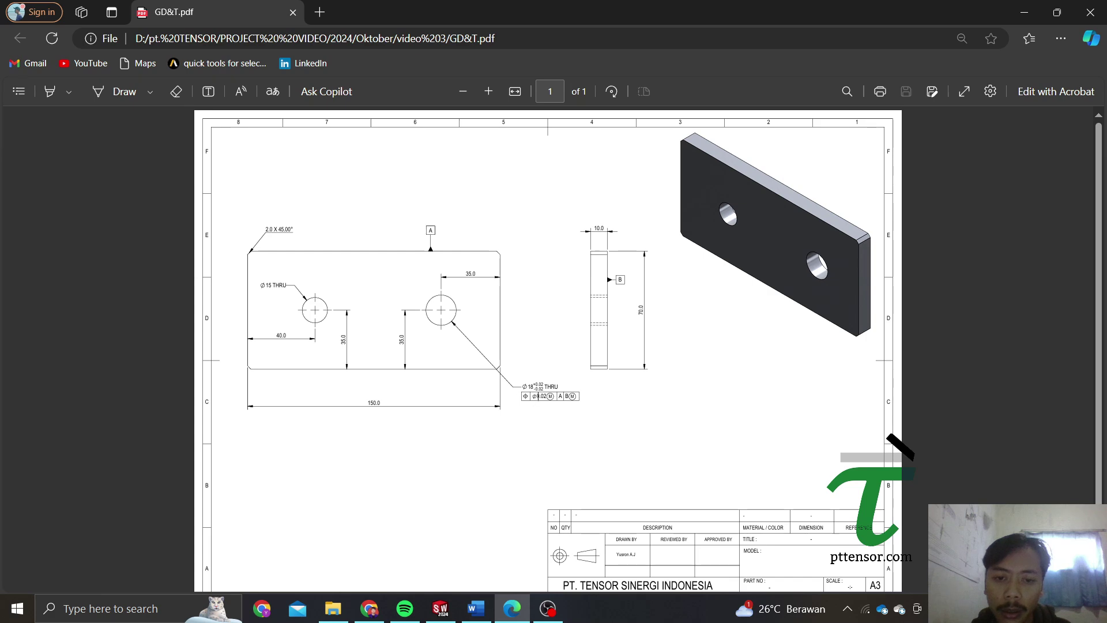
{"action": "left_click", "coordinate": [440, 609]}
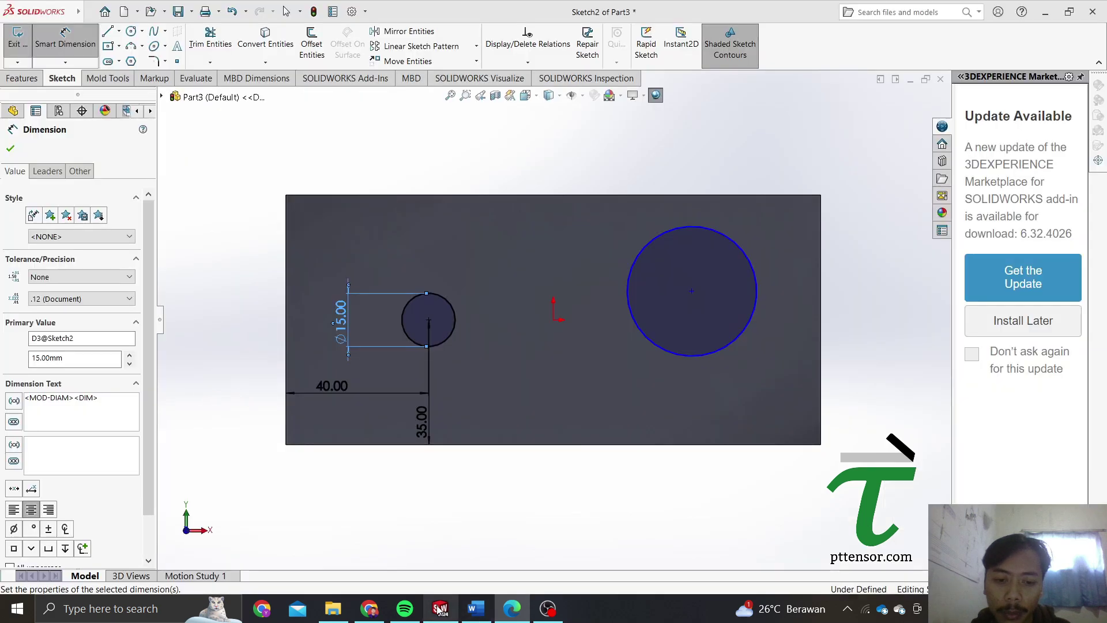
{"action": "left_click", "coordinate": [668, 358]}
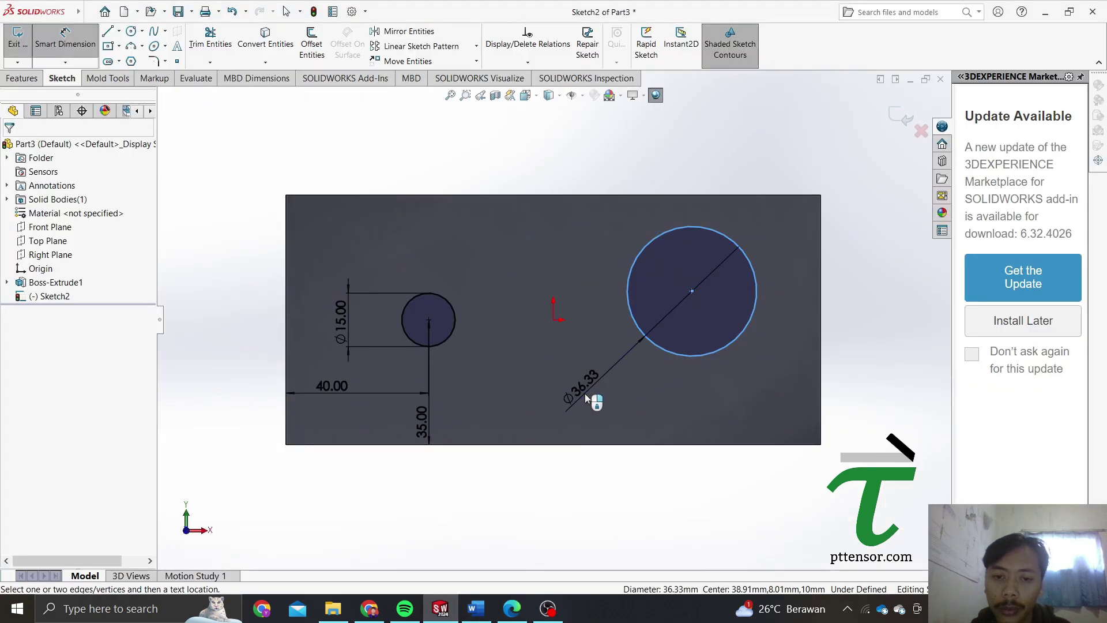
{"action": "left_click", "coordinate": [584, 394]}
{"action": "type", "text": "18"}
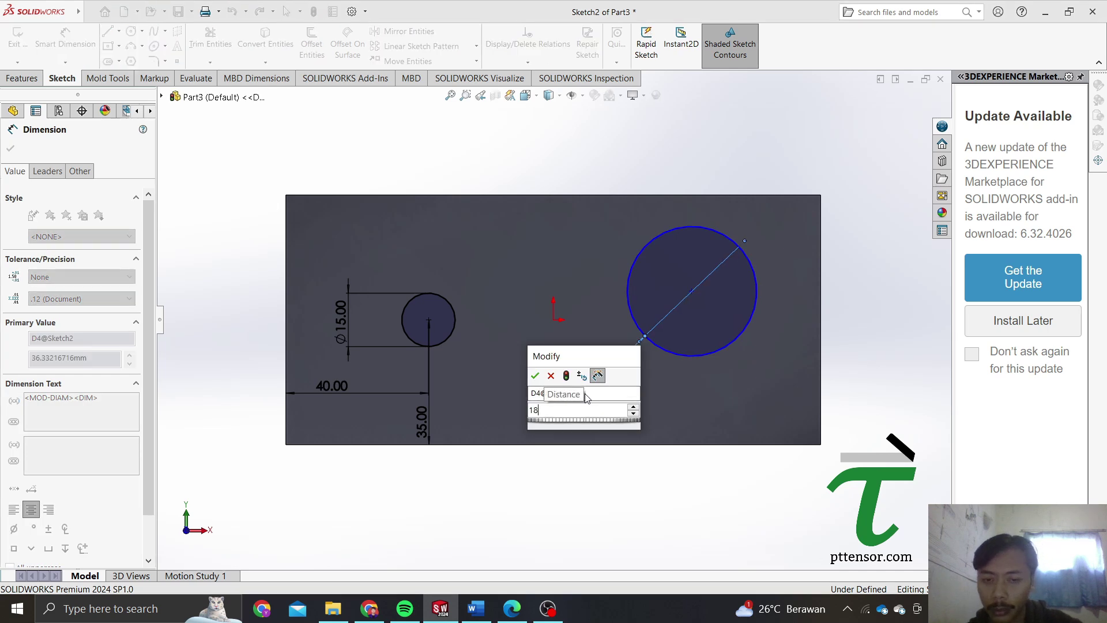
{"action": "key", "text": "Return"}
Place the right circle 35 mm from the right edge and 35 mm above the bottom
{"action": "left_click", "coordinate": [692, 324]}
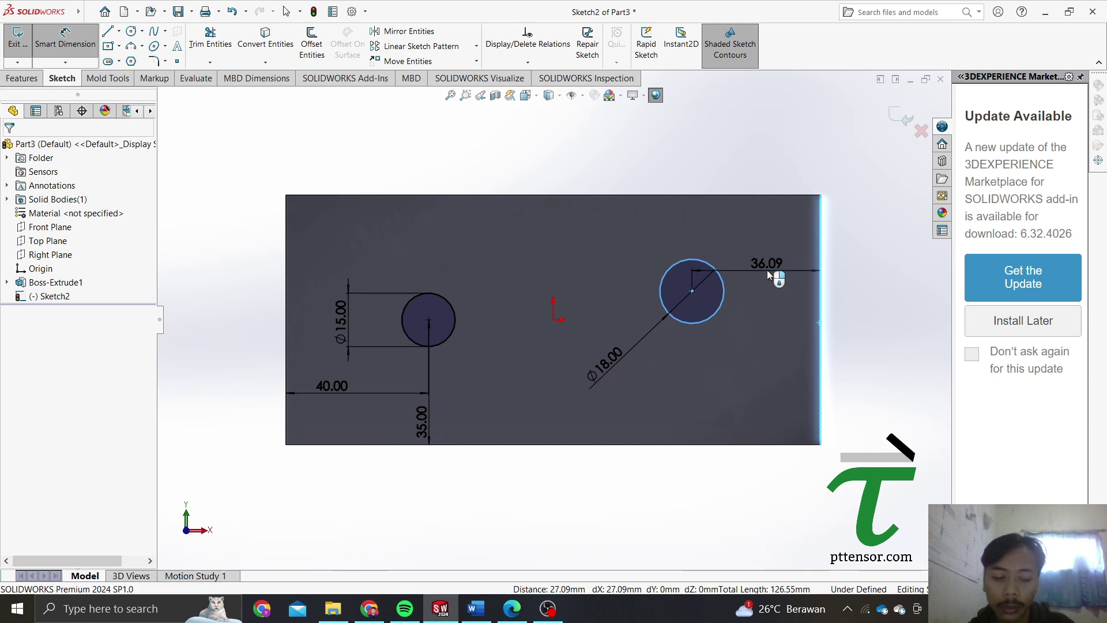
{"action": "left_click", "coordinate": [767, 270]}
{"action": "type", "text": "35"}
{"action": "key", "text": "Return"}
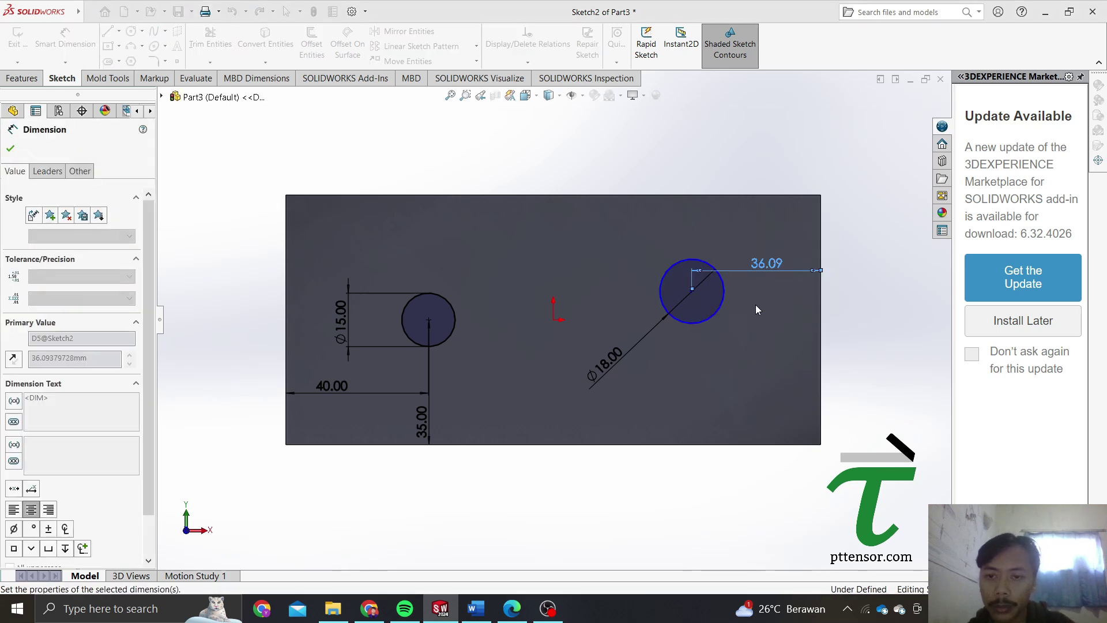
{"action": "left_click", "coordinate": [739, 444]}
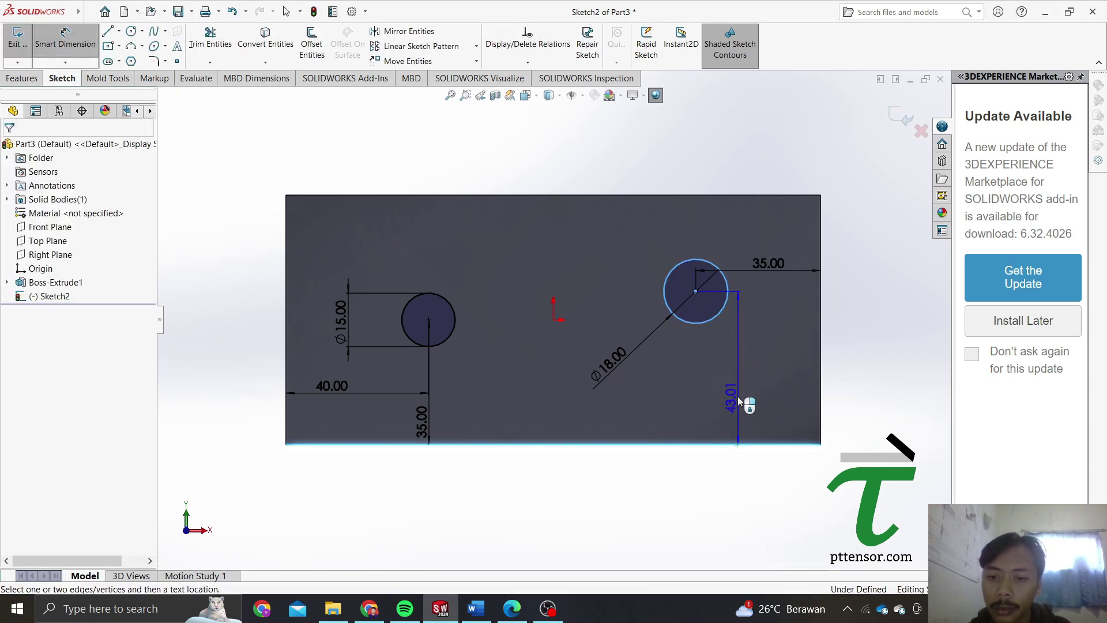
{"action": "left_click", "coordinate": [738, 396]}
{"action": "type", "text": "35"}
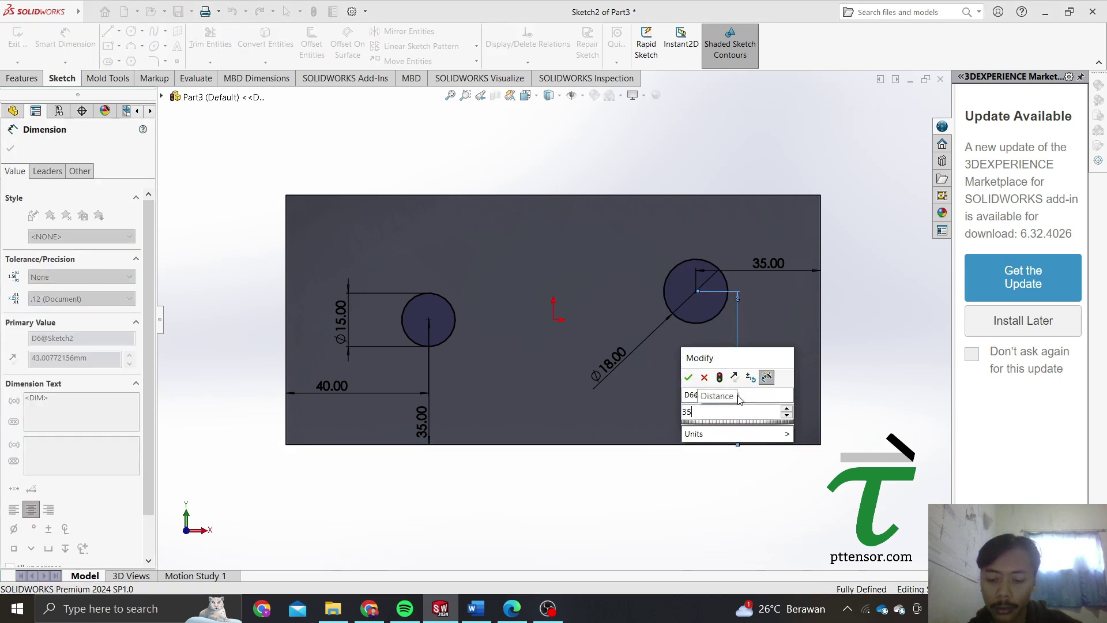
{"action": "key", "text": "Return"}
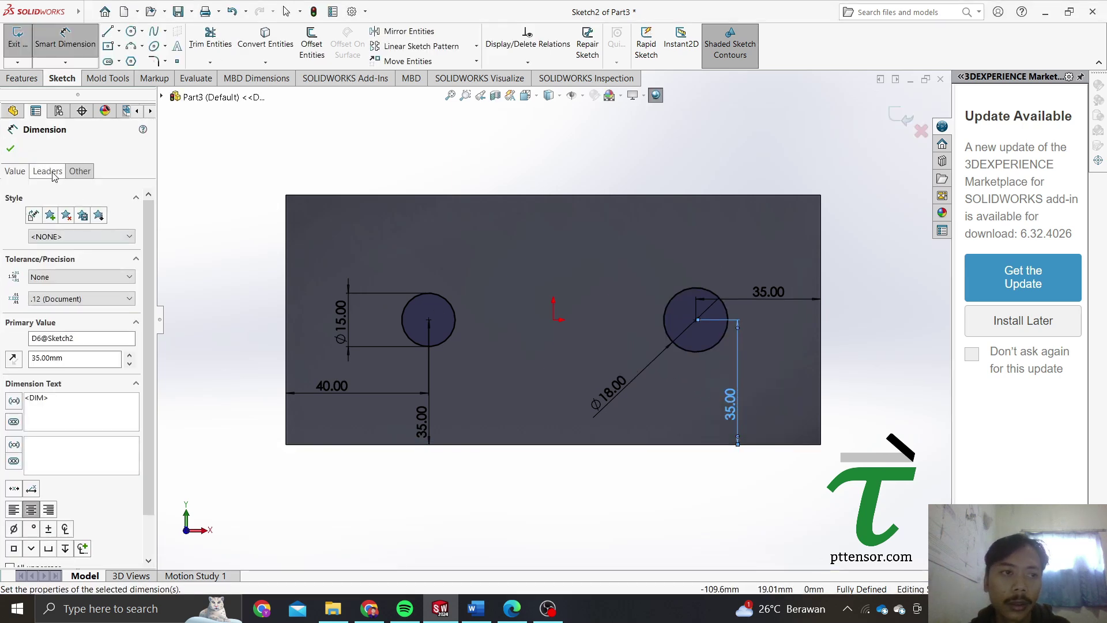
{"action": "left_click", "coordinate": [30, 79]}
Cut both circles Through All to create two holes in the plate
{"action": "left_click", "coordinate": [199, 43]}
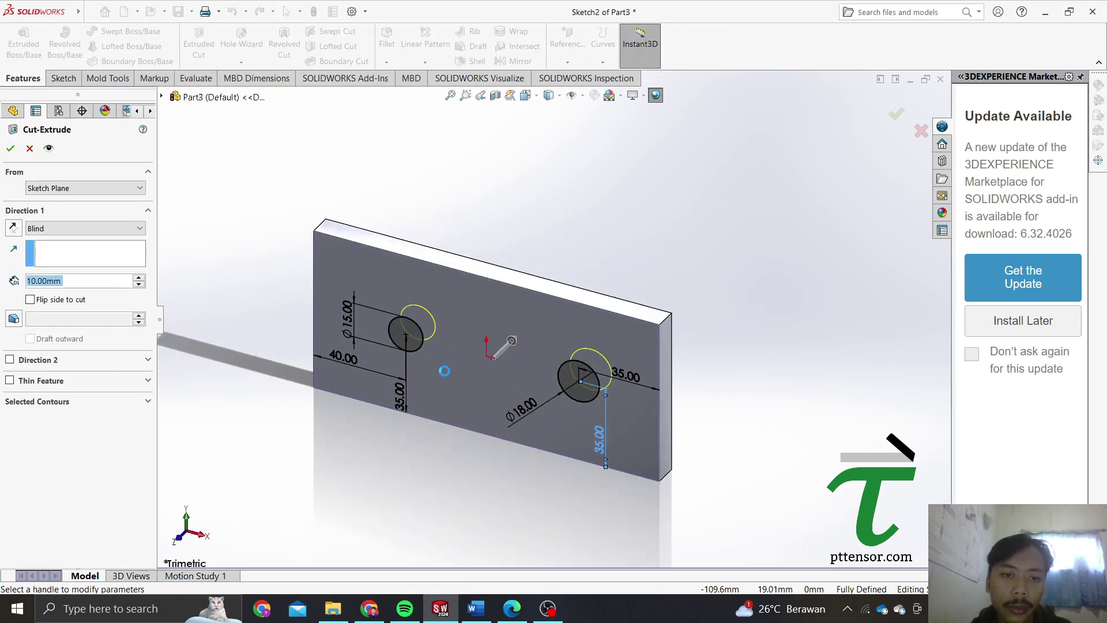
{"action": "left_click", "coordinate": [62, 229]}
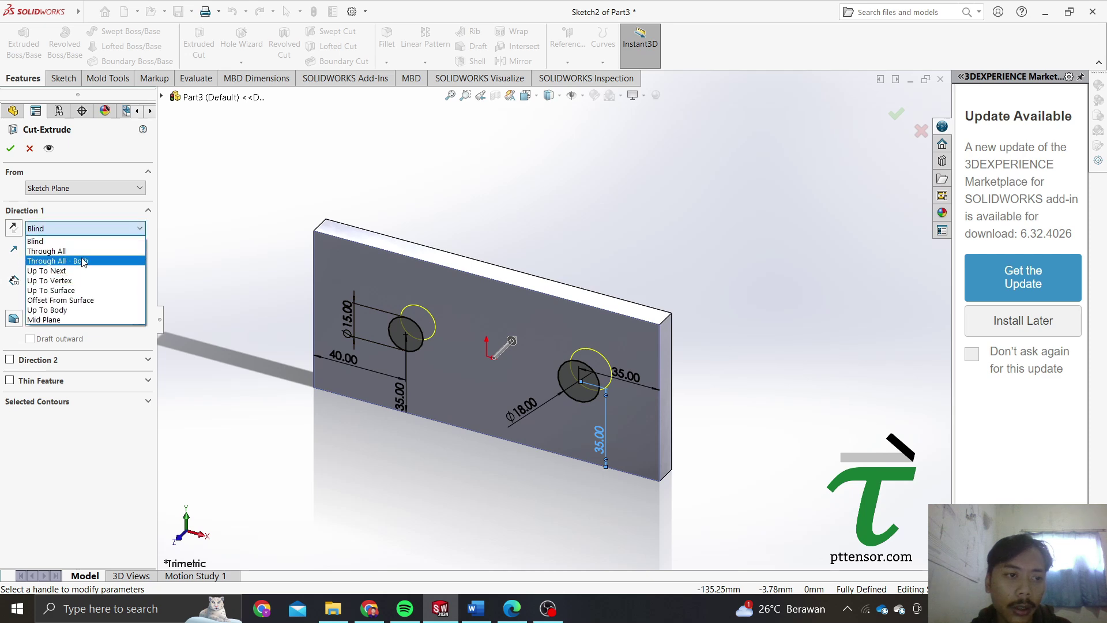
{"action": "left_click", "coordinate": [84, 257]}
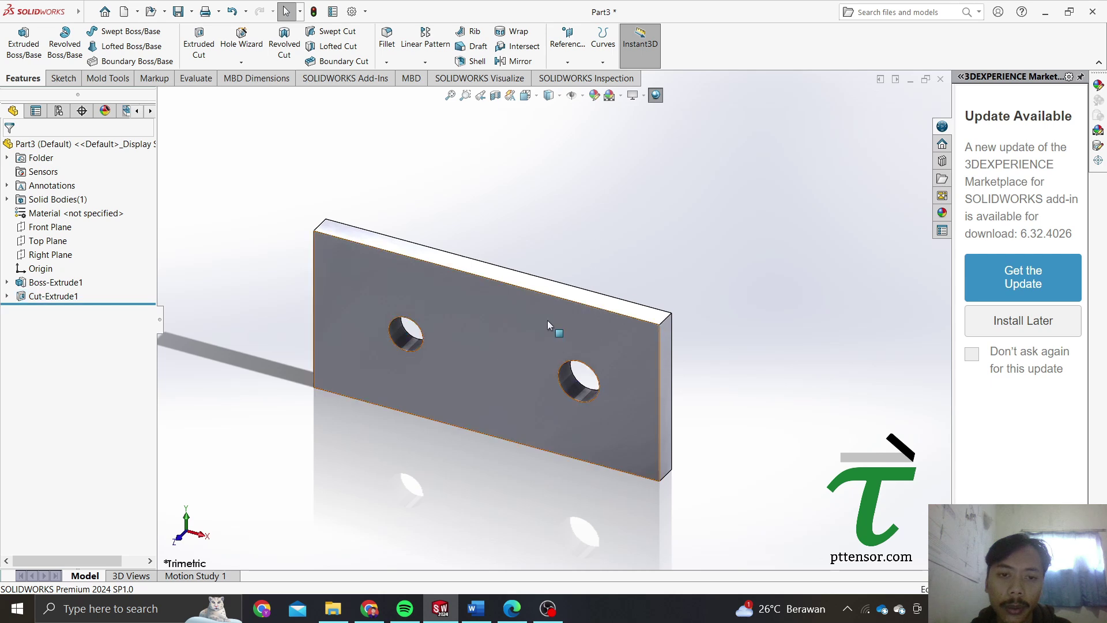
{"action": "mouse_move", "coordinate": [548, 320]}
{"action": "middle_mouse_down"}
{"action": "mouse_move", "coordinate": [559, 223]}
{"action": "mouse_move", "coordinate": [628, 222]}
{"action": "mouse_move", "coordinate": [497, 265]}
{"action": "mouse_move", "coordinate": [532, 333]}
{"action": "mouse_move", "coordinate": [528, 214]}
{"action": "middle_mouse_up"}
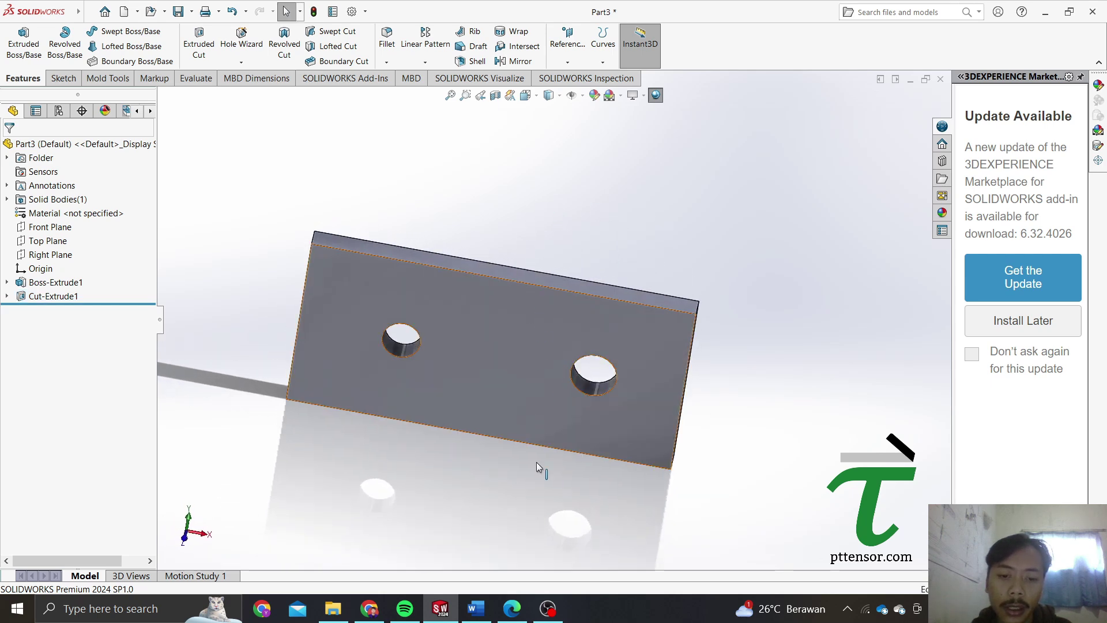
{"action": "left_click", "coordinate": [512, 609]}
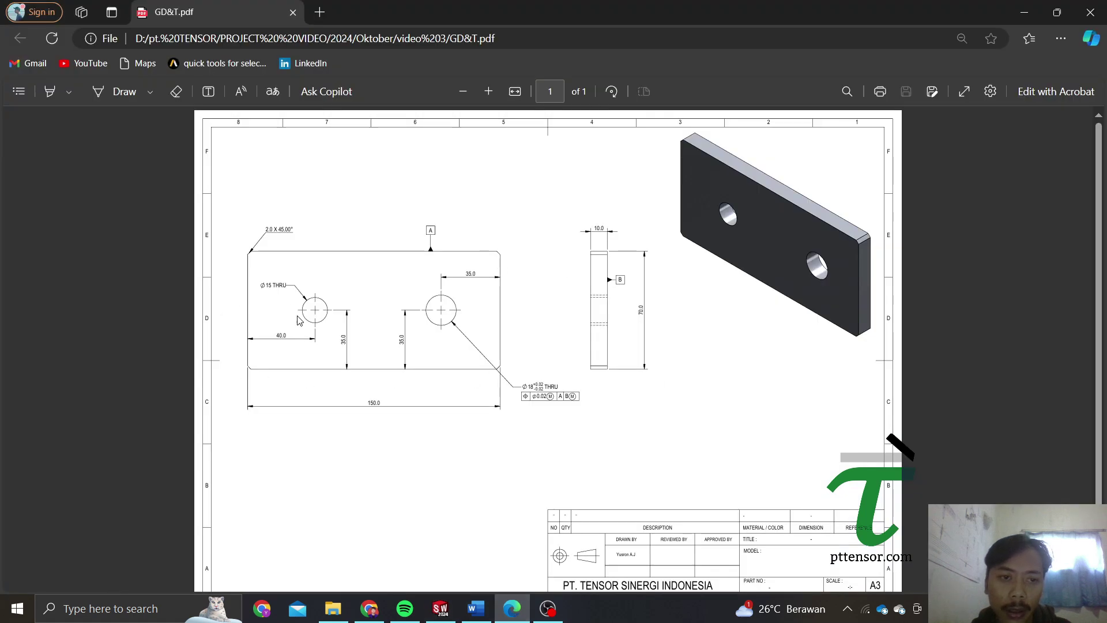
{"action": "left_click", "coordinate": [440, 609]}
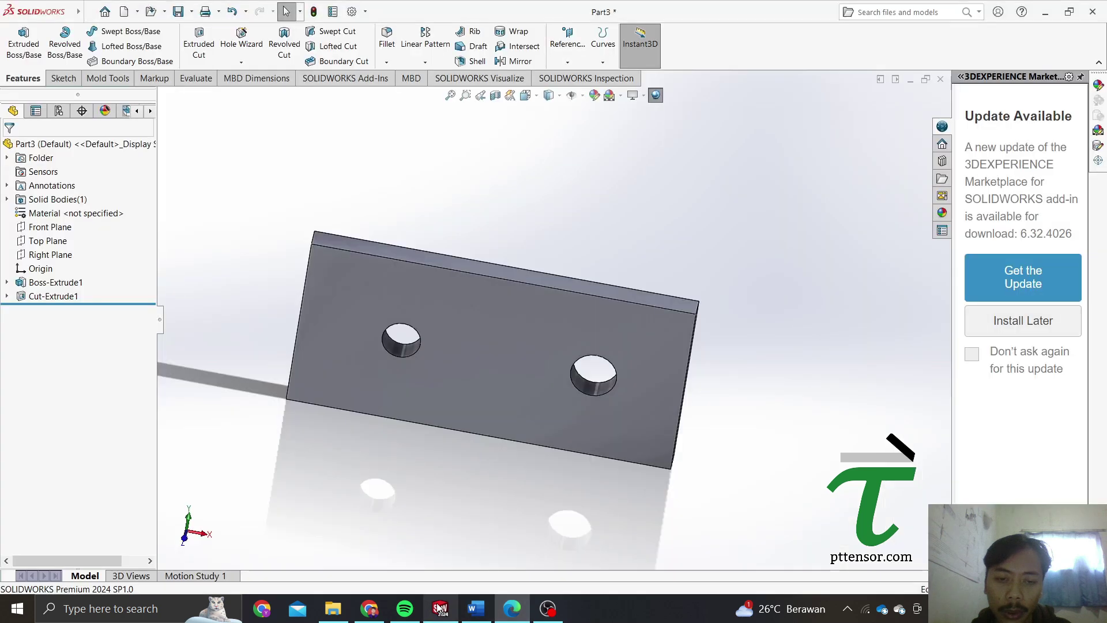
{"action": "left_click", "coordinate": [392, 62]}
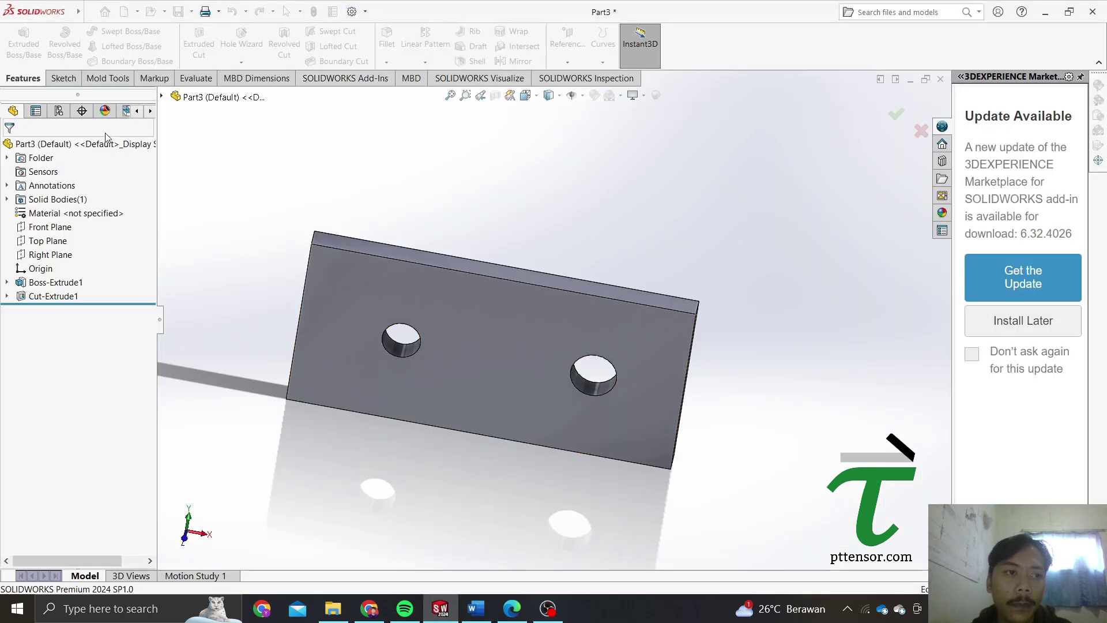
Chamfer the four corner edges of the plate at 2 mm × 45°
{"action": "left_click", "coordinate": [392, 64]}
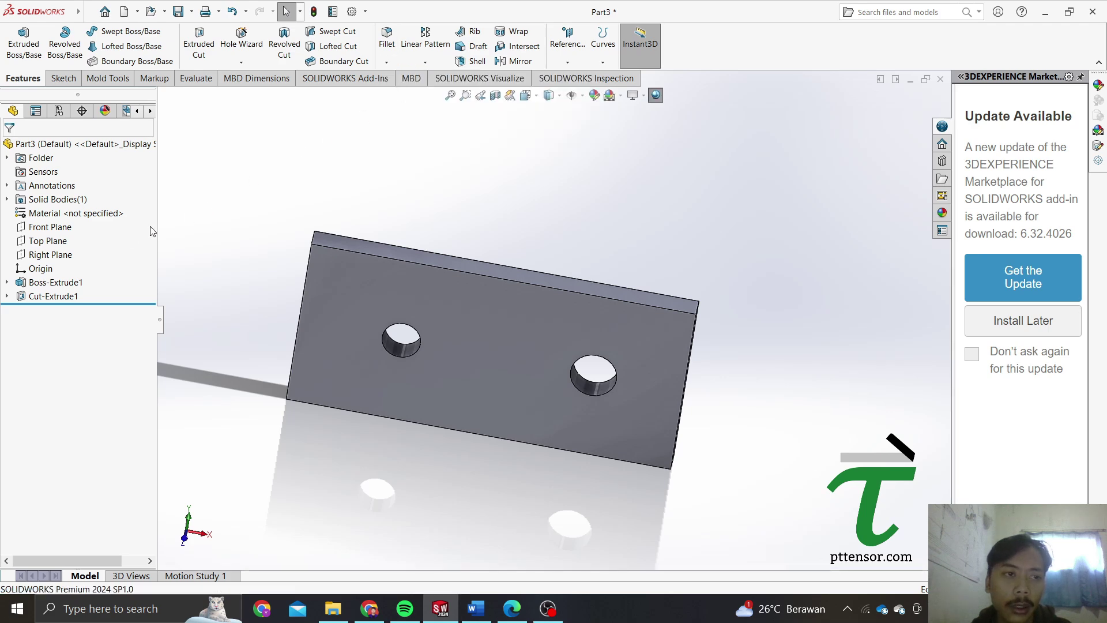
{"action": "scroll", "coordinate": [336, 257], "scroll_direction": "down", "scroll_amount": 3}
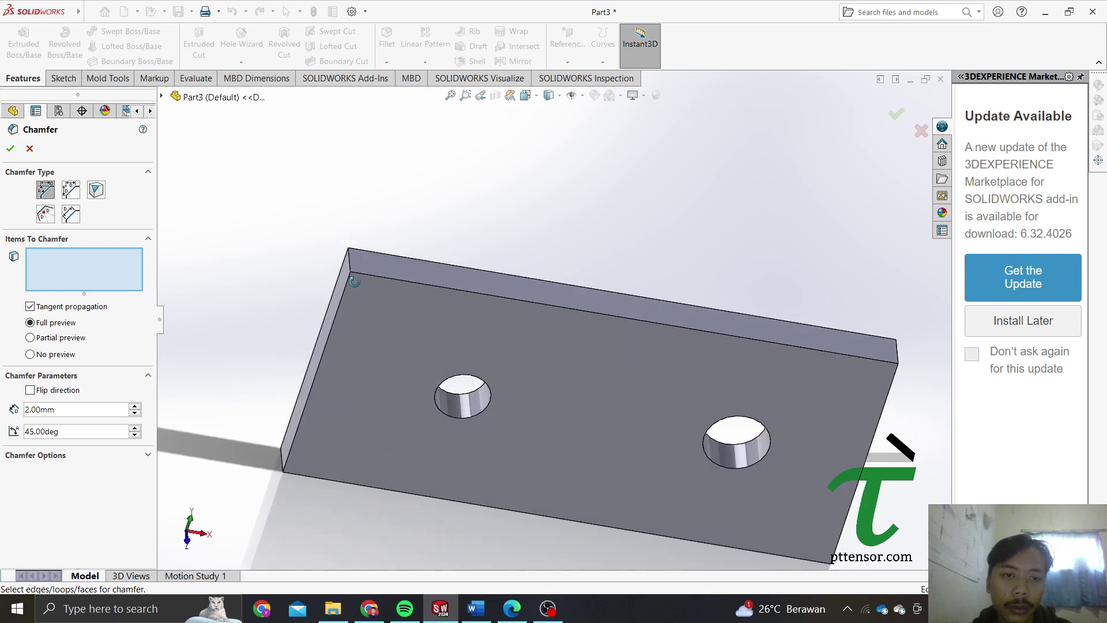
{"action": "left_click", "coordinate": [353, 261]}
{"action": "middle_click_drag", "start_coordinate": [320, 357], "coordinate": [458, 384]}
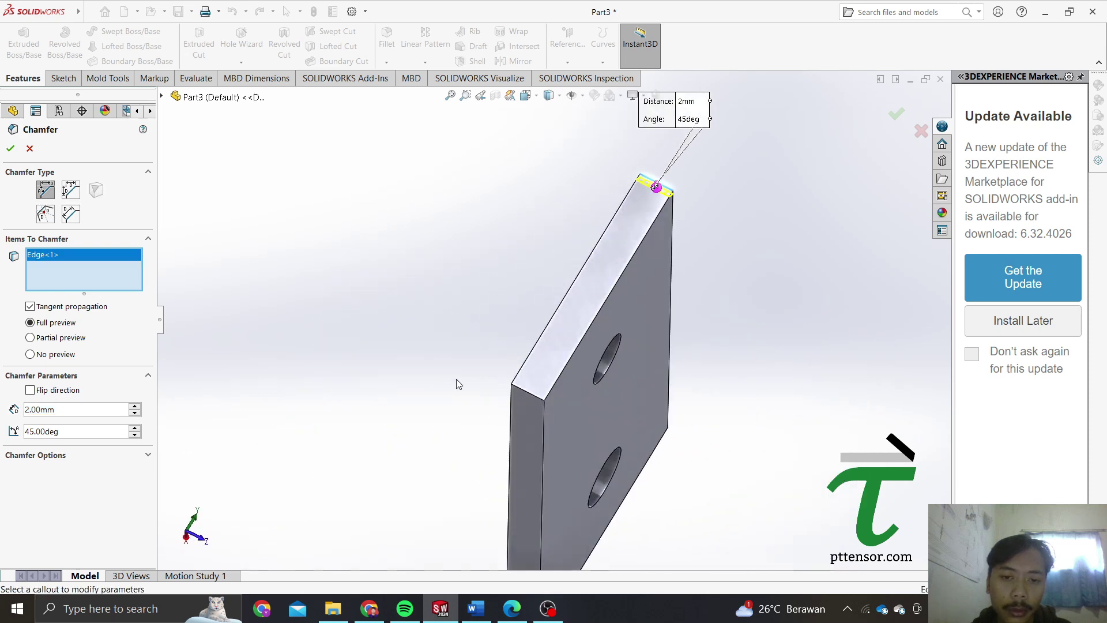
{"action": "left_click", "coordinate": [512, 399]}
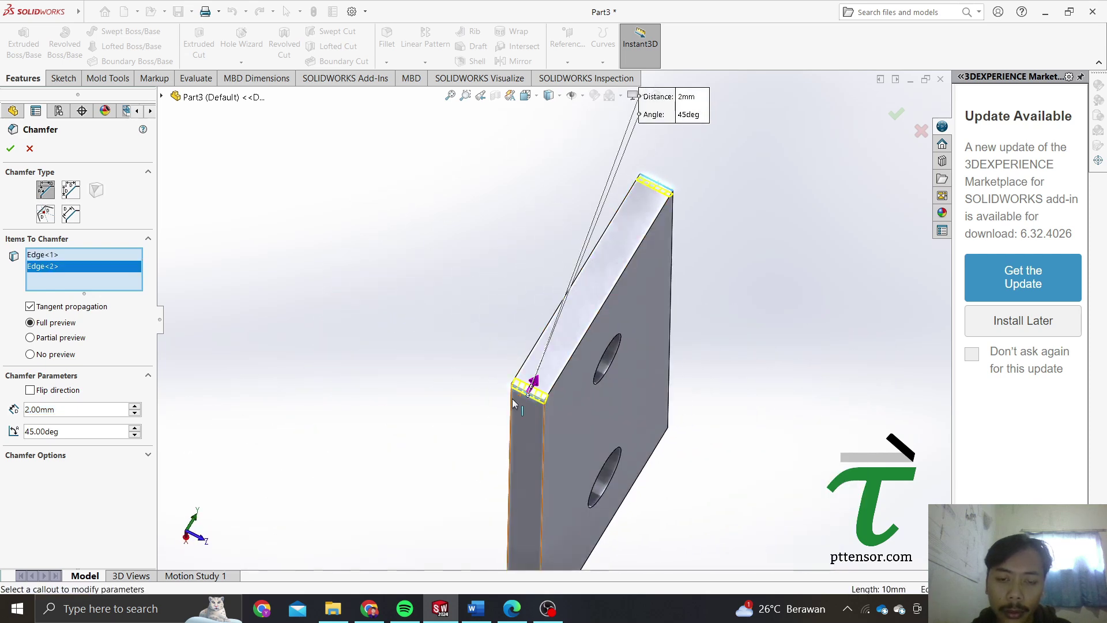
{"action": "scroll", "coordinate": [470, 338], "scroll_direction": "up", "scroll_amount": 3}
{"action": "middle_click_drag", "start_coordinate": [462, 370], "coordinate": [546, 464]}
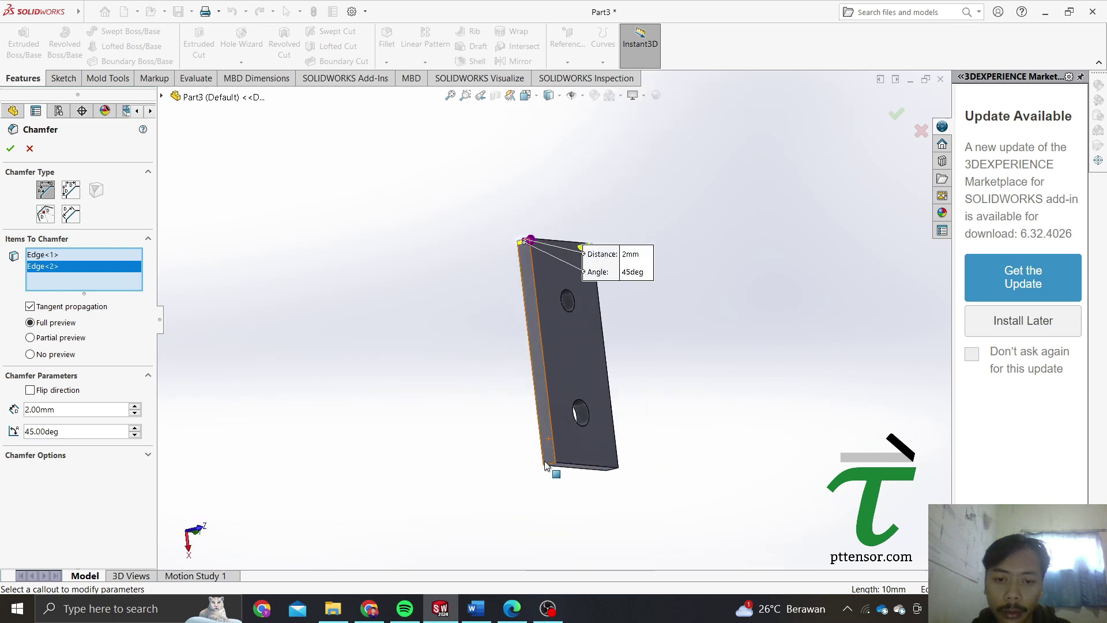
{"action": "scroll", "coordinate": [557, 433], "scroll_direction": "down", "scroll_amount": 4}
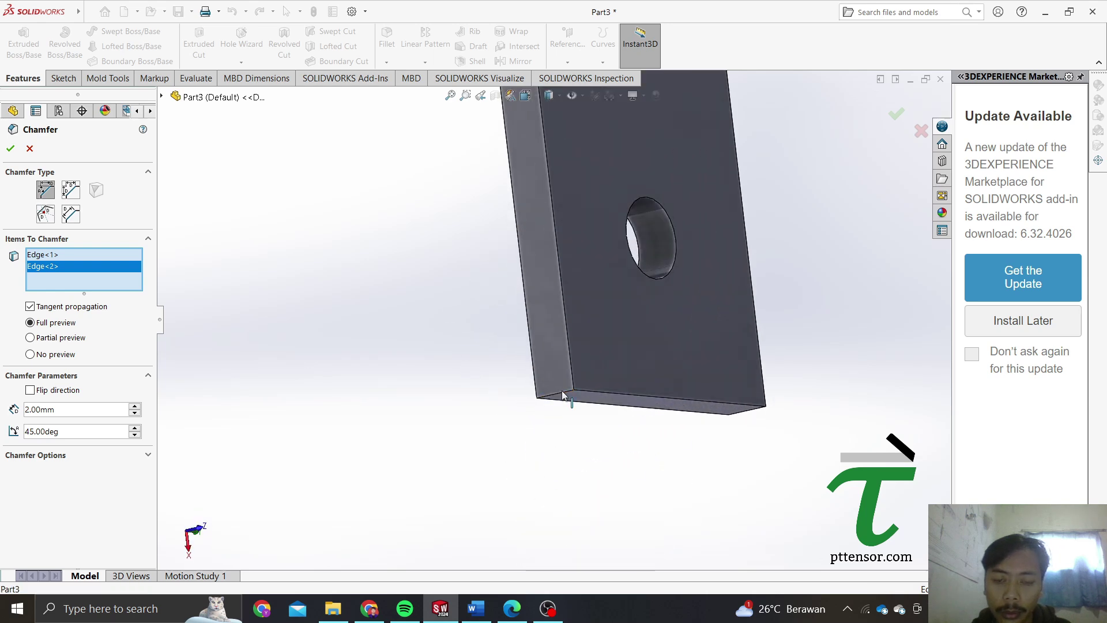
{"action": "left_click", "coordinate": [576, 394]}
{"action": "middle_click_drag", "start_coordinate": [567, 425], "coordinate": [430, 384]}
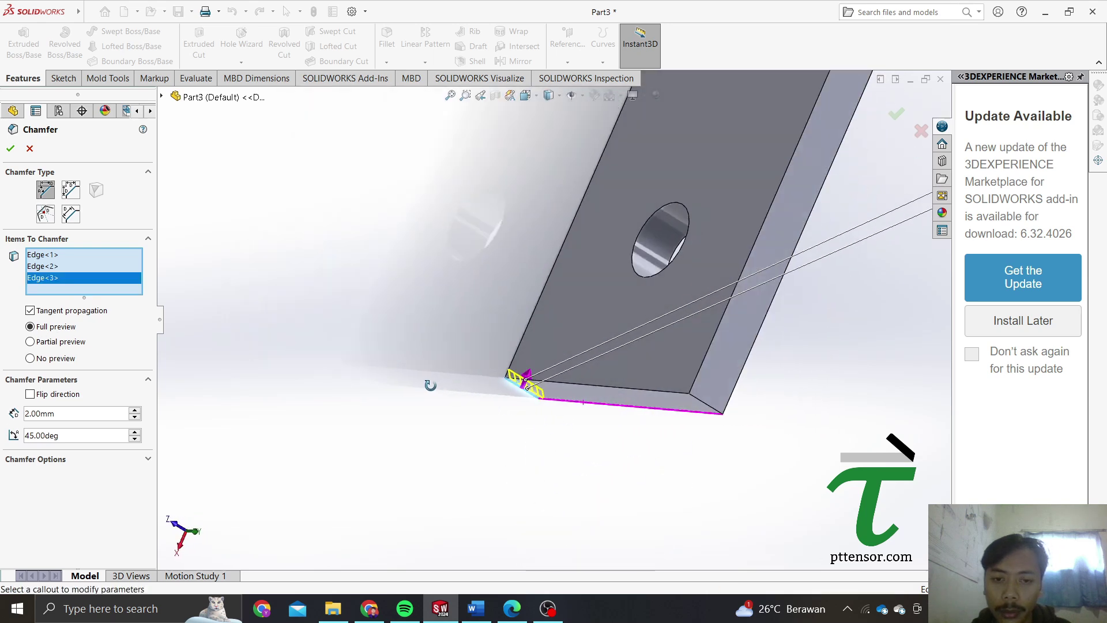
{"action": "left_click", "coordinate": [720, 413]}
{"action": "mouse_move", "coordinate": [667, 421]}
{"action": "middle_mouse_down"}
{"action": "mouse_move", "coordinate": [583, 415]}
{"action": "mouse_move", "coordinate": [651, 396]}
{"action": "middle_mouse_up"}
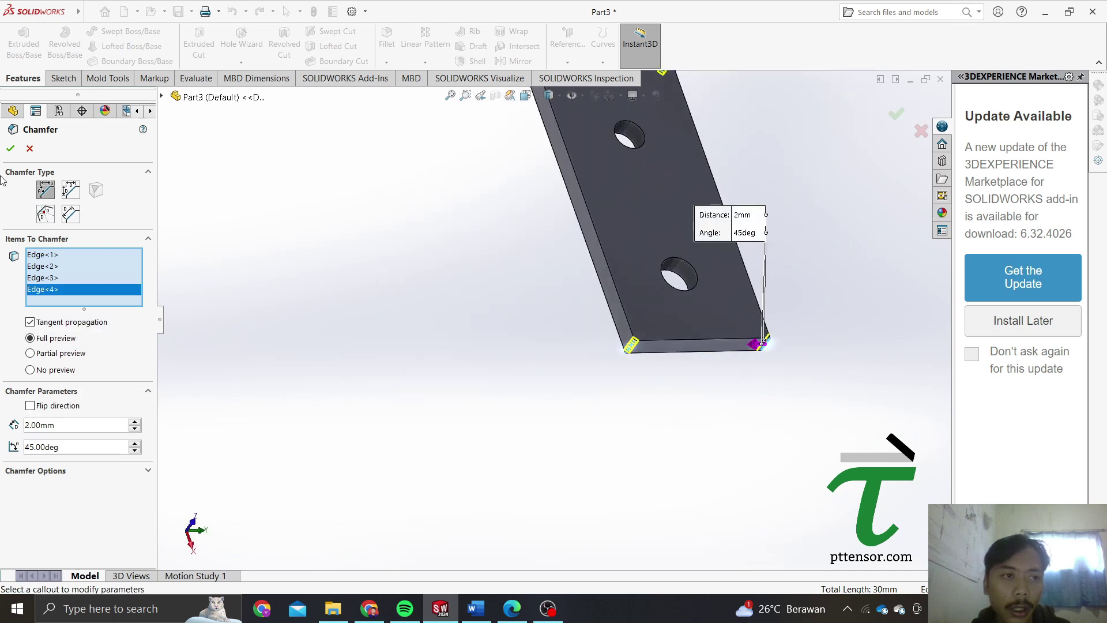
{"action": "left_click", "coordinate": [11, 150]}
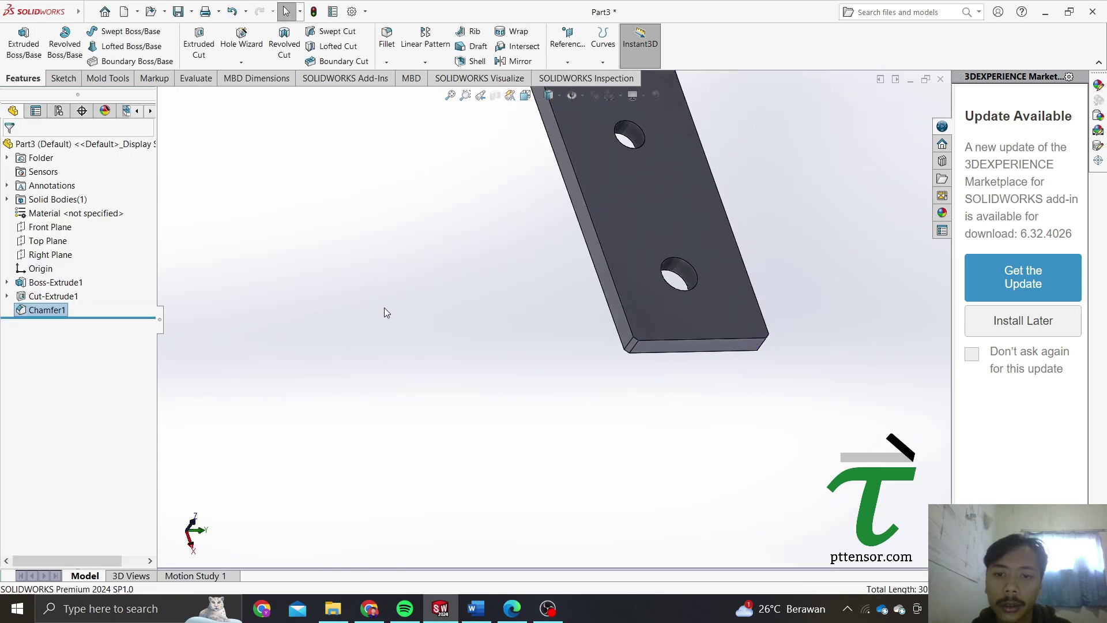
Orbit and zoom to inspect the chamfered plate
{"action": "mouse_move", "coordinate": [383, 311]}
{"action": "middle_mouse_down"}
{"action": "mouse_move", "coordinate": [519, 410]}
{"action": "mouse_move", "coordinate": [435, 427]}
{"action": "middle_mouse_up"}
{"action": "middle_click_drag", "start_coordinate": [587, 293], "coordinate": [632, 248]}
{"action": "scroll", "coordinate": [756, 256], "scroll_direction": "down", "scroll_amount": 3}
{"action": "scroll", "coordinate": [763, 259], "scroll_direction": "up", "scroll_amount": 1}
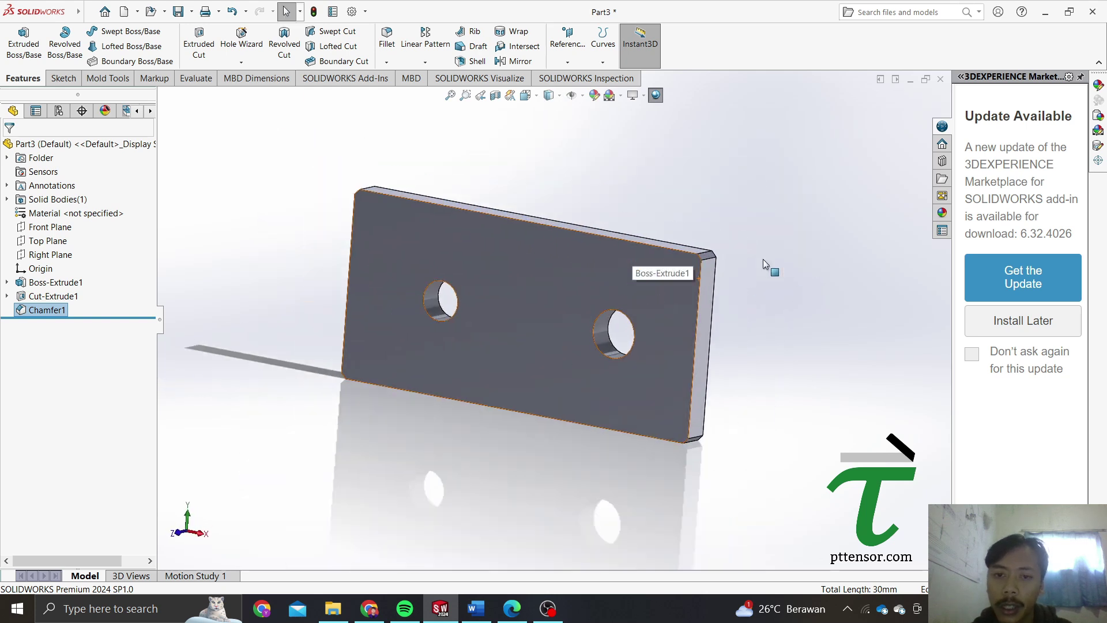
Apply the brushed aluminum appearance to the plate and save it as Part3
{"action": "left_click", "coordinate": [943, 213]}
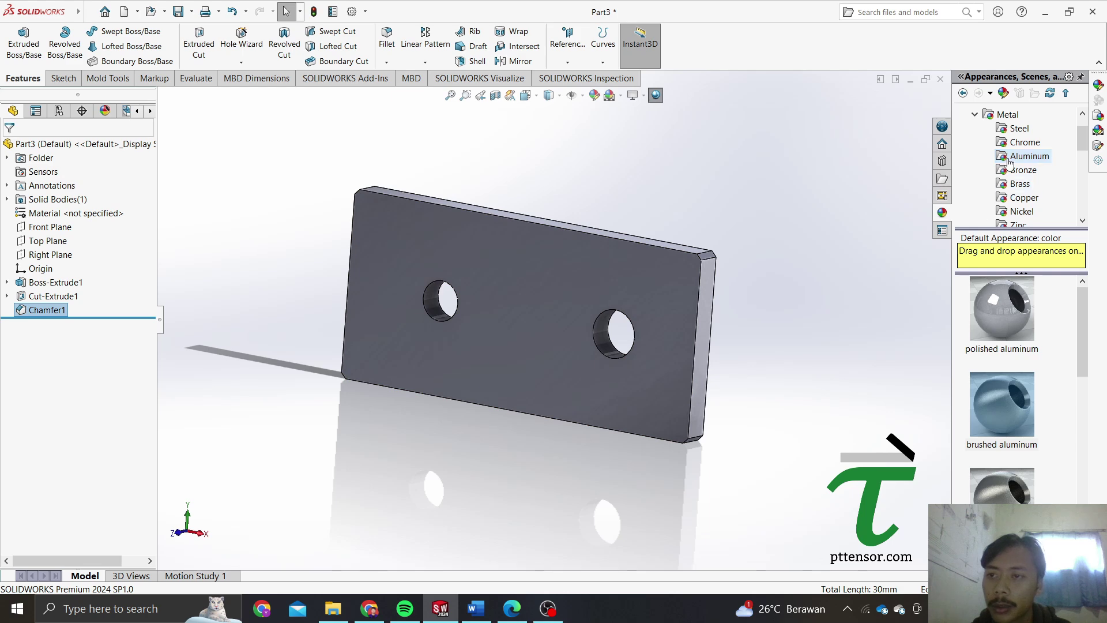
{"action": "left_click", "coordinate": [1004, 416]}
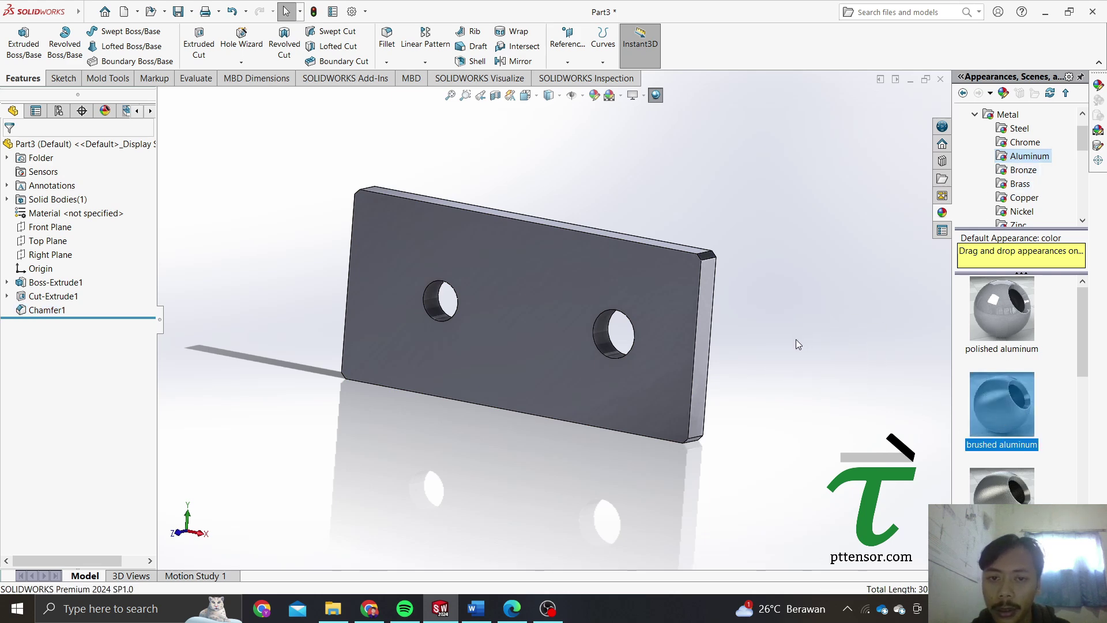
{"action": "mouse_move", "coordinate": [796, 339]}
{"action": "middle_mouse_down"}
{"action": "mouse_move", "coordinate": [793, 359]}
{"action": "mouse_move", "coordinate": [766, 307]}
{"action": "mouse_move", "coordinate": [697, 333]}
{"action": "mouse_move", "coordinate": [677, 276]}
{"action": "middle_mouse_up"}
{"action": "scroll", "coordinate": [469, 291], "scroll_direction": "down", "scroll_amount": 3}
{"action": "scroll", "coordinate": [390, 198], "scroll_direction": "up", "scroll_amount": 3}
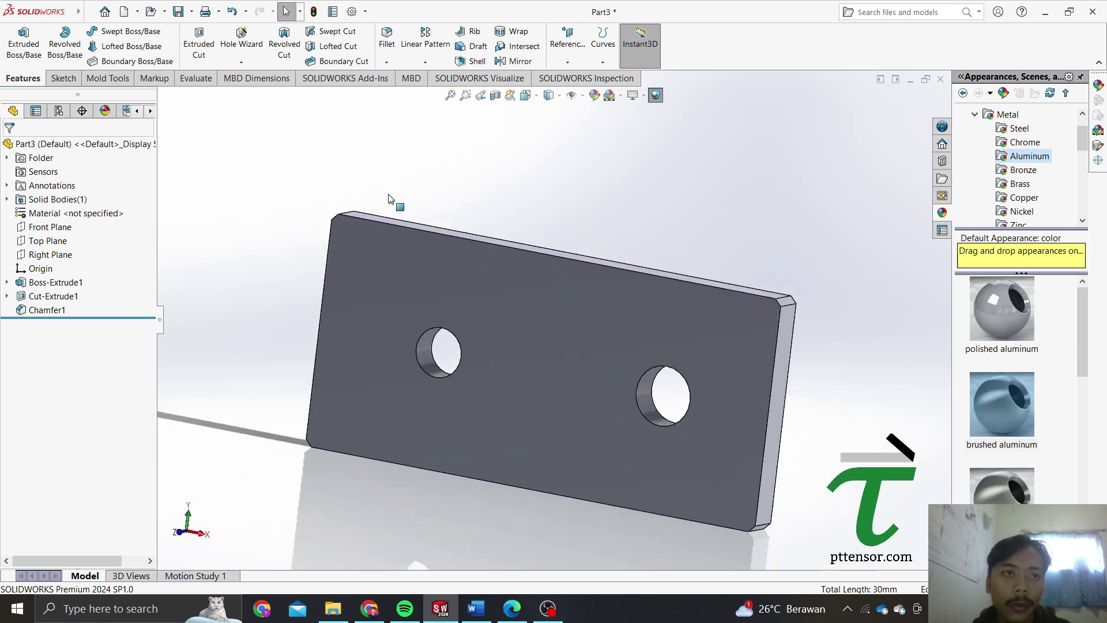
{"action": "scroll", "coordinate": [597, 364], "scroll_direction": "down", "scroll_amount": 2}
{"action": "scroll", "coordinate": [598, 365], "scroll_direction": "up", "scroll_amount": 2}
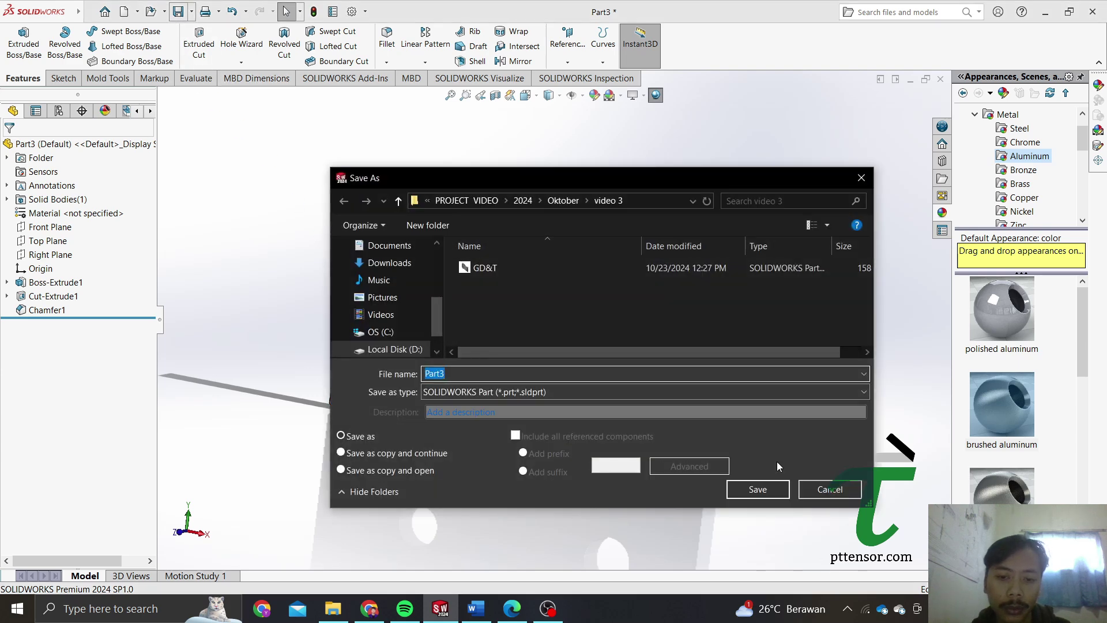
{"action": "left_click", "coordinate": [758, 489]}
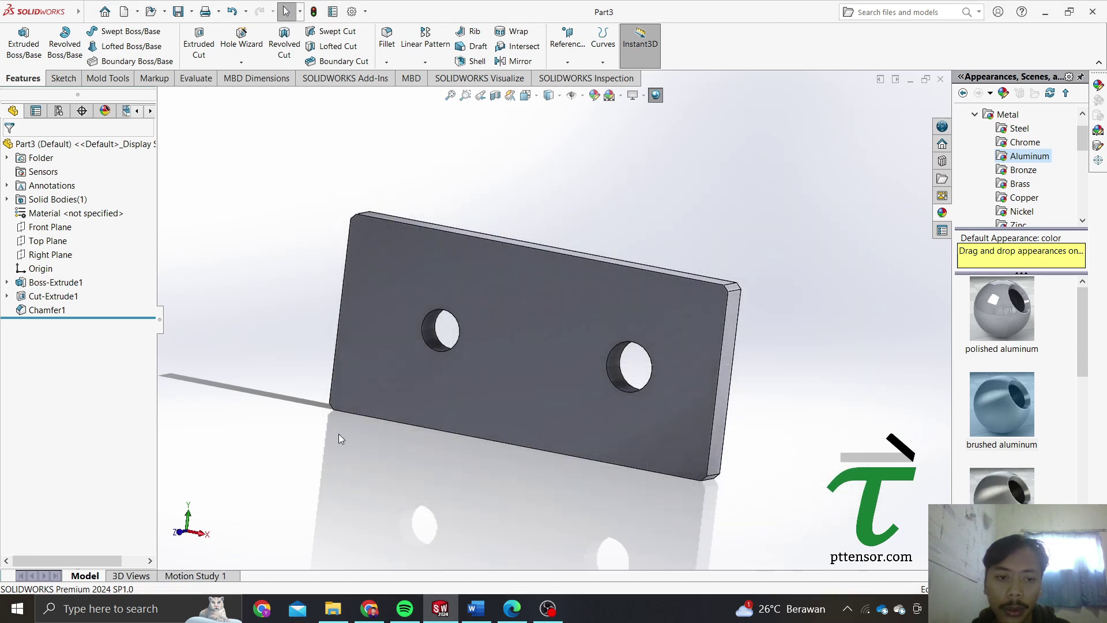
Create drawing Draw3 from the PT. Tensor Sinergi Indonesia A3 template
{"action": "left_click", "coordinate": [124, 11]}
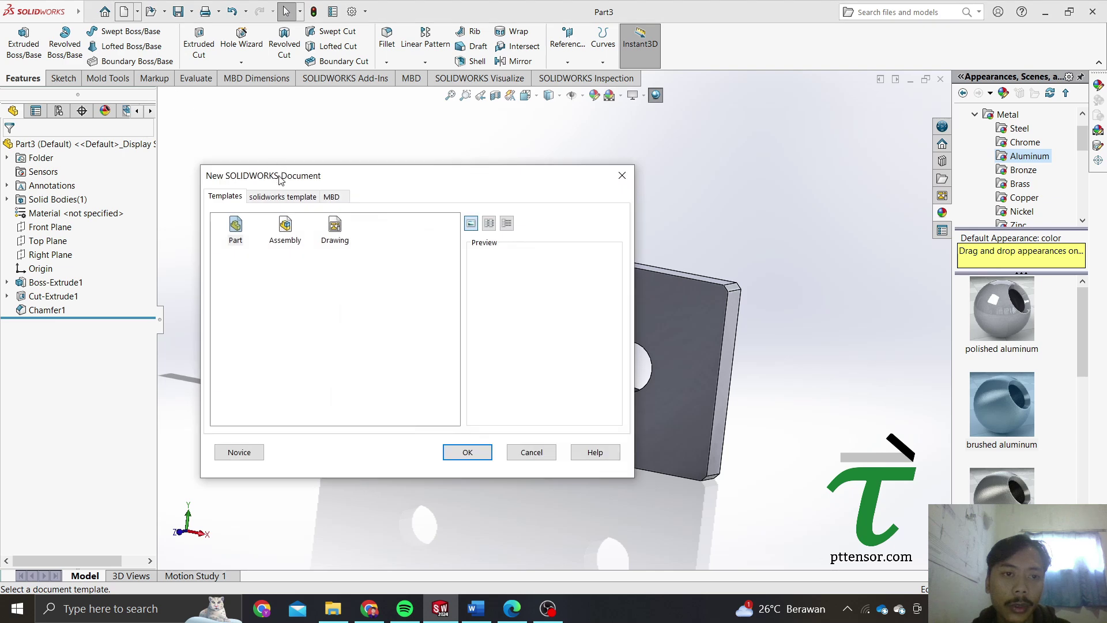
{"action": "left_click", "coordinate": [283, 197]}
{"action": "left_click", "coordinate": [282, 250]}
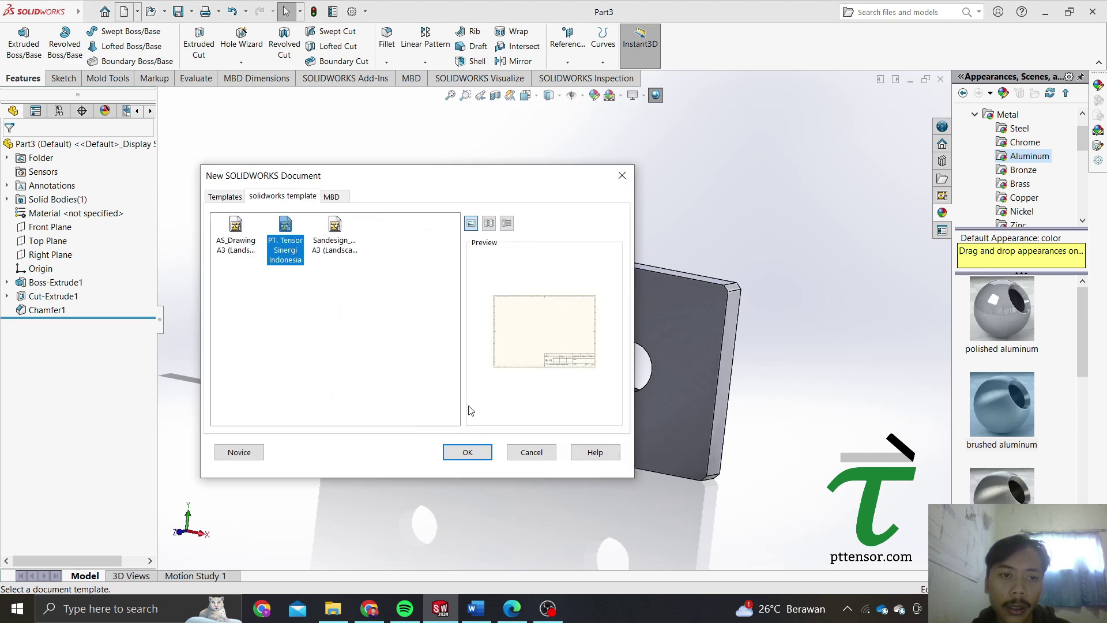
{"action": "left_click", "coordinate": [243, 196]}
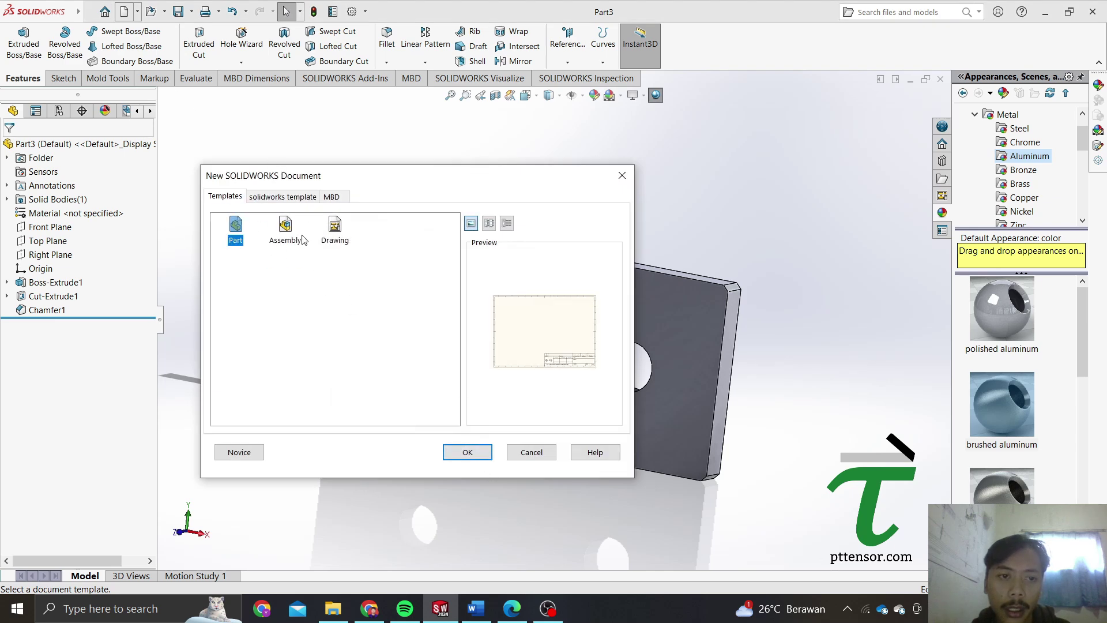
{"action": "left_click", "coordinate": [301, 197]}
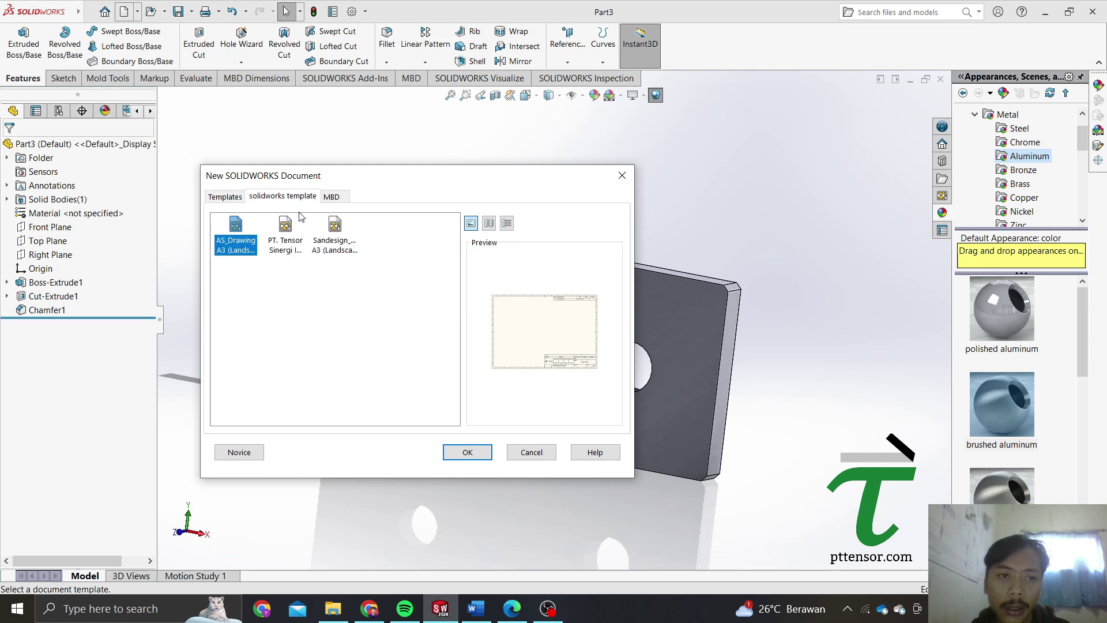
{"action": "left_click", "coordinate": [282, 241]}
{"action": "left_click", "coordinate": [469, 453]}
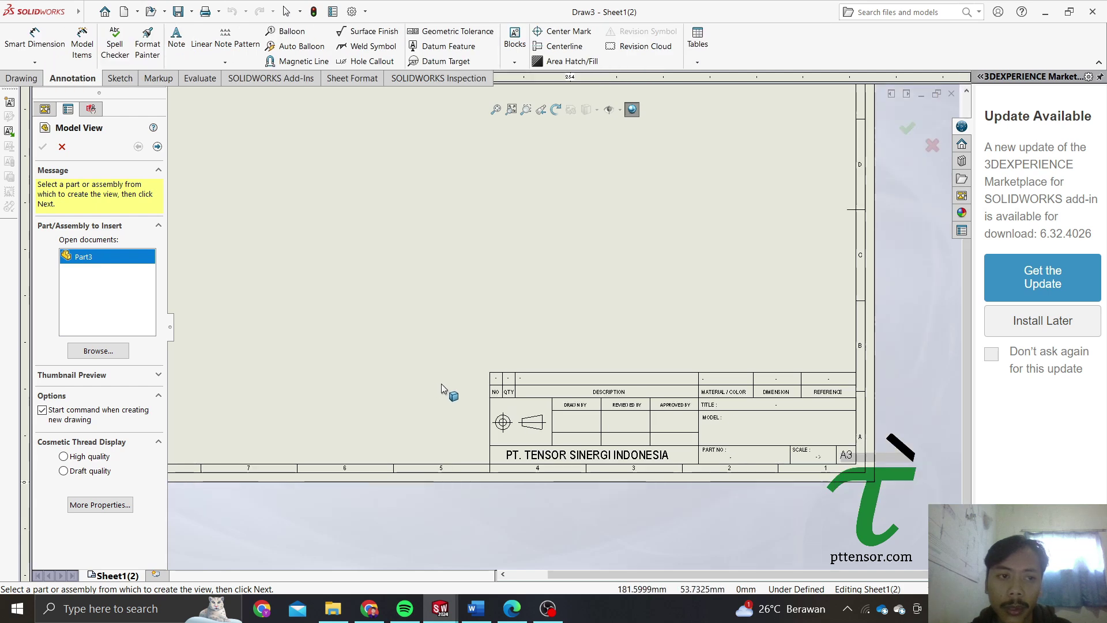
{"action": "scroll", "coordinate": [550, 244], "scroll_direction": "down", "scroll_amount": 1}
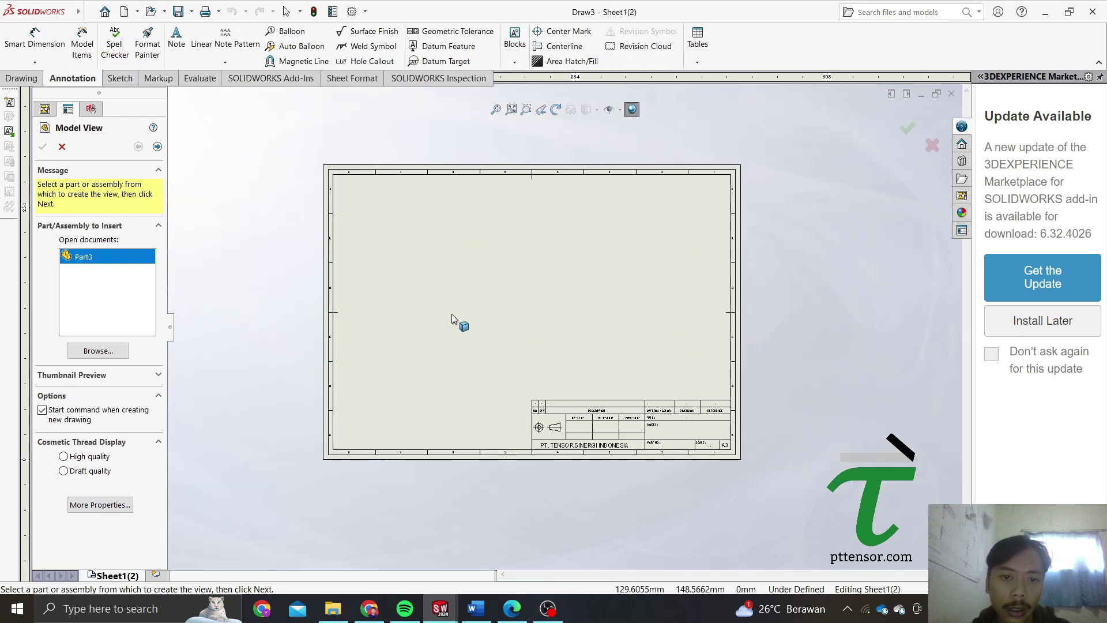
{"action": "scroll", "coordinate": [519, 294], "scroll_direction": "down", "scroll_amount": 1}
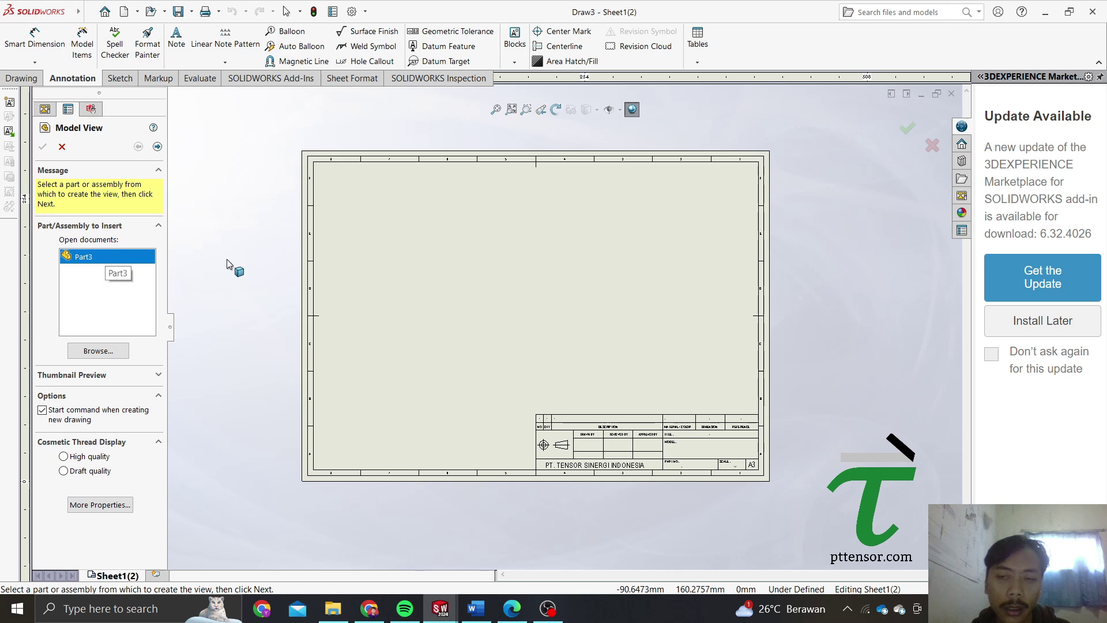
Place Part3's front view from the View Palette, then project right and isometric views
{"action": "left_click", "coordinate": [933, 147]}
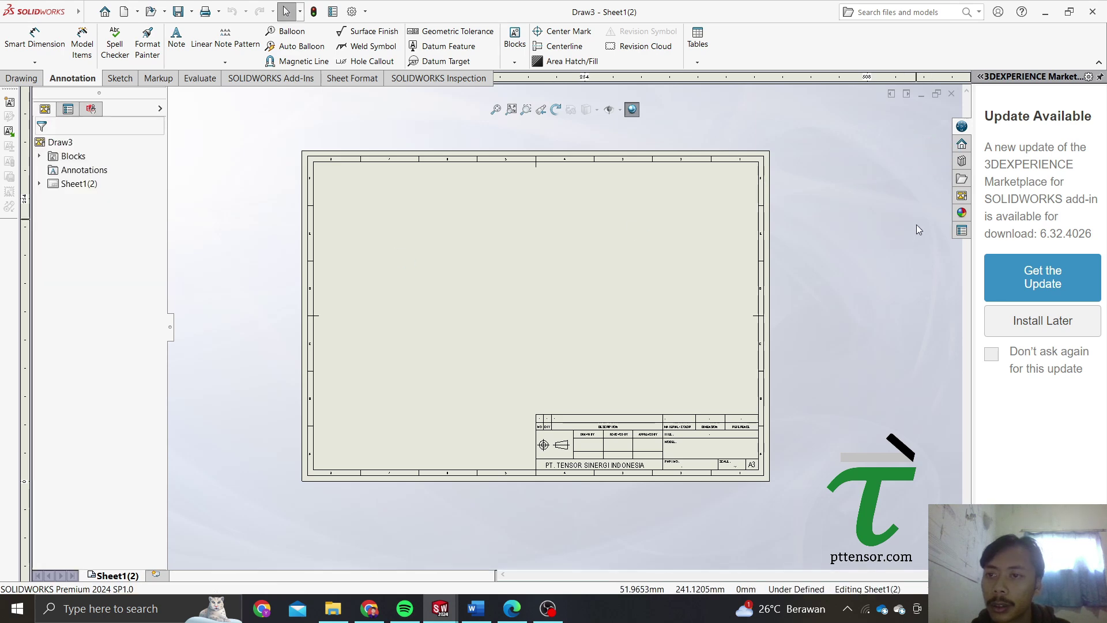
{"action": "left_click", "coordinate": [967, 202]}
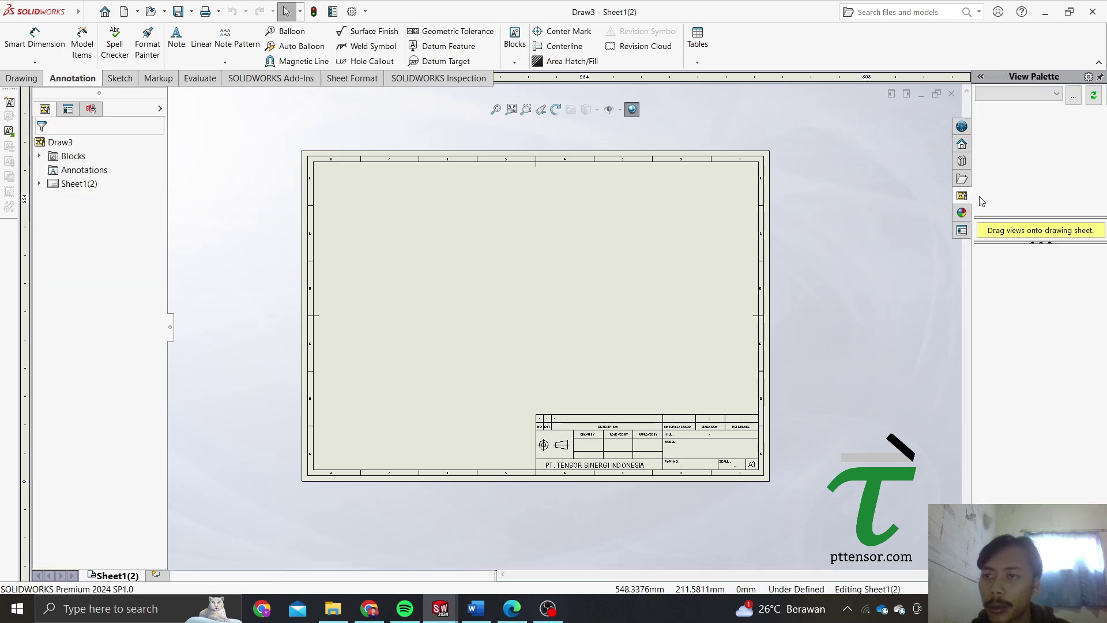
{"action": "left_click", "coordinate": [1057, 94]}
{"action": "left_click", "coordinate": [1027, 109]}
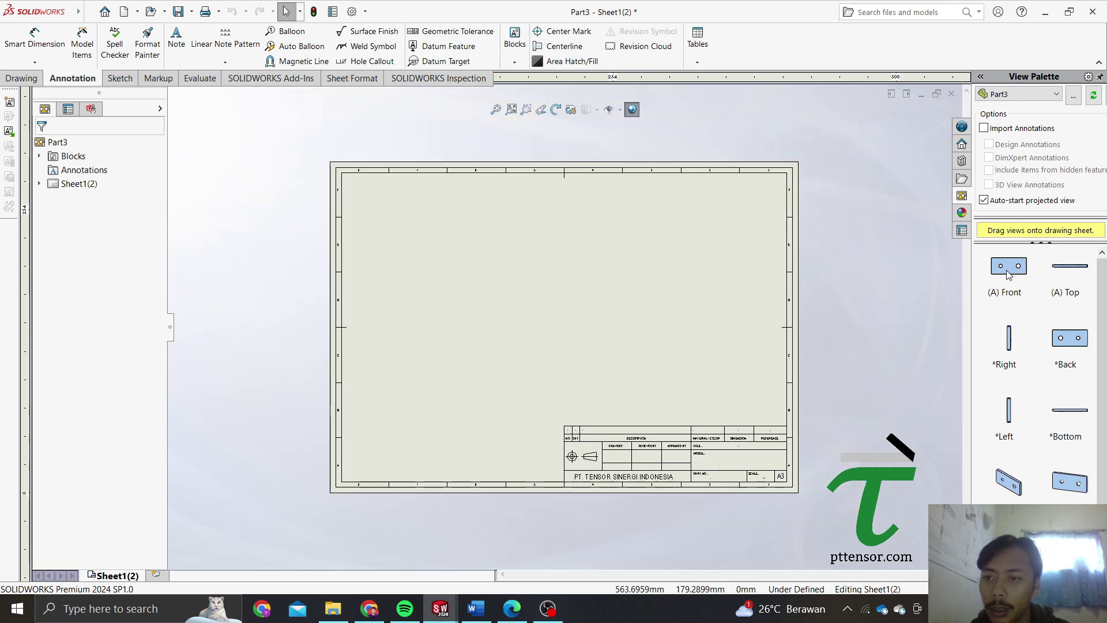
{"action": "mouse_move", "coordinate": [1008, 266]}
{"action": "left_mouse_down"}
{"action": "mouse_move", "coordinate": [479, 264]}
{"action": "mouse_move", "coordinate": [448, 276]}
{"action": "left_mouse_up"}
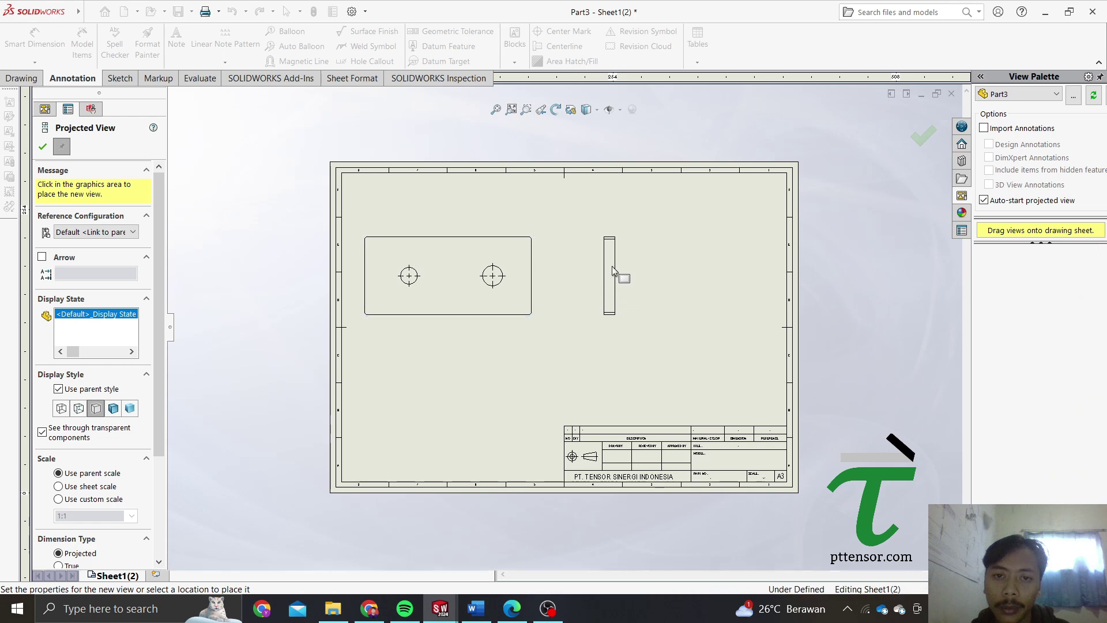
{"action": "left_click", "coordinate": [610, 291]}
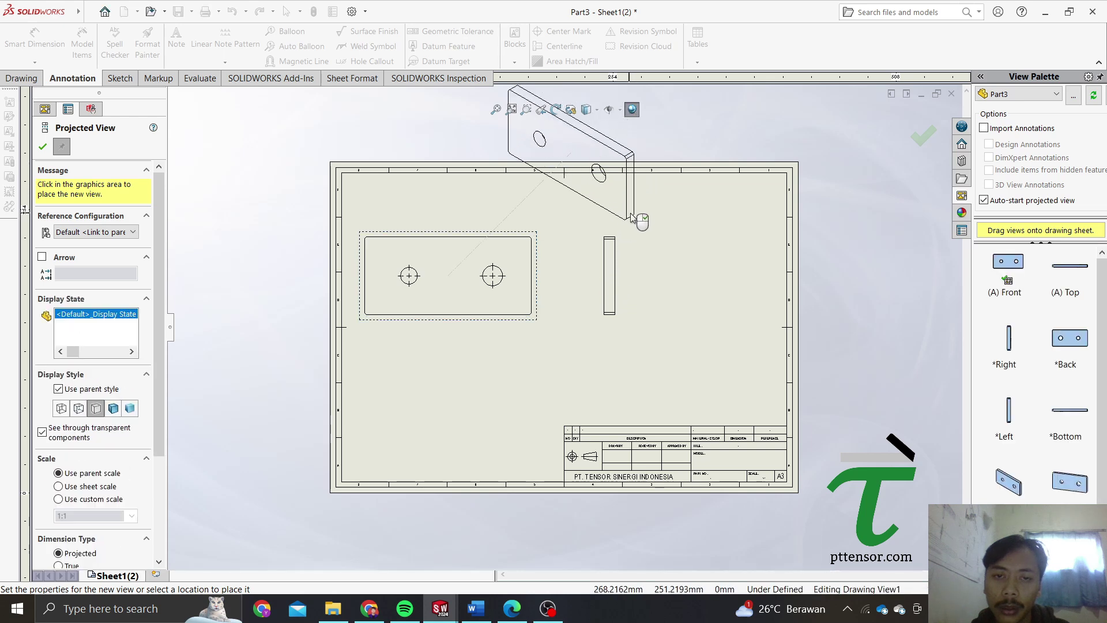
{"action": "left_click", "coordinate": [628, 214]}
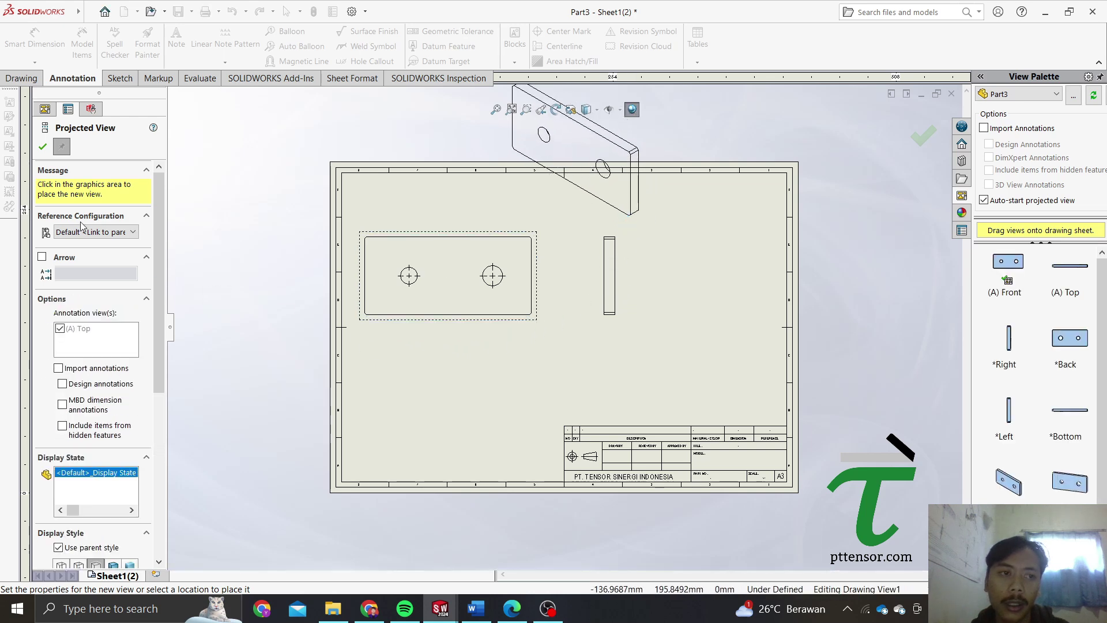
{"action": "left_click", "coordinate": [48, 149]}
Move the front view, put the isometric top-right, and shade it with edges
{"action": "scroll", "coordinate": [495, 321], "scroll_direction": "down", "scroll_amount": 2}
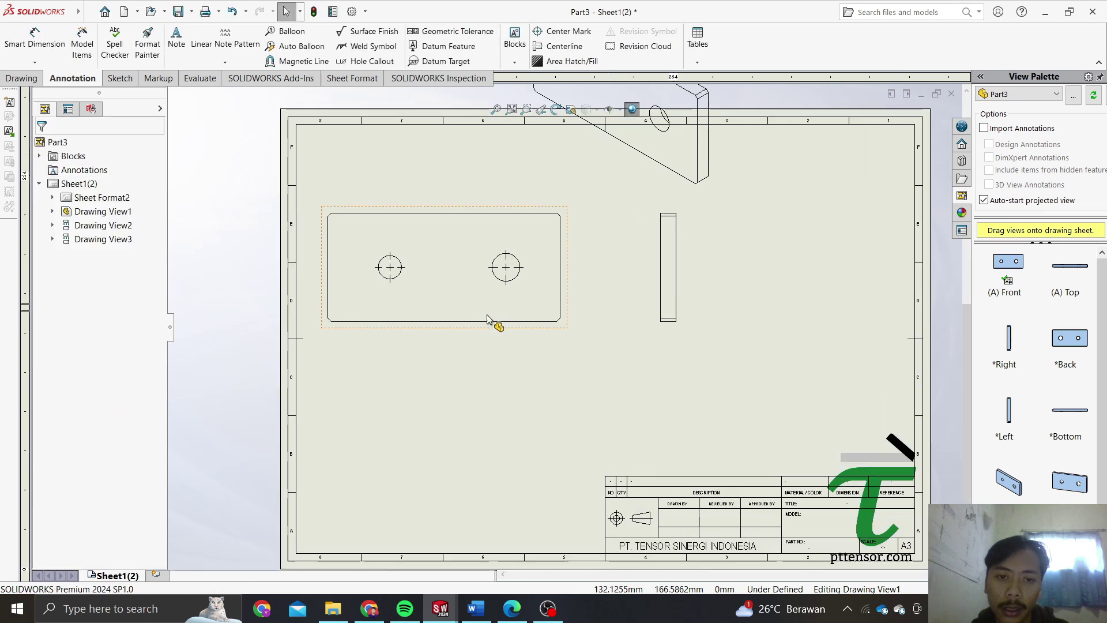
{"action": "mouse_move", "coordinate": [486, 415]}
{"action": "left_mouse_down"}
{"action": "mouse_move", "coordinate": [507, 425]}
{"action": "mouse_move", "coordinate": [500, 437]}
{"action": "mouse_move", "coordinate": [514, 428]}
{"action": "left_mouse_up"}
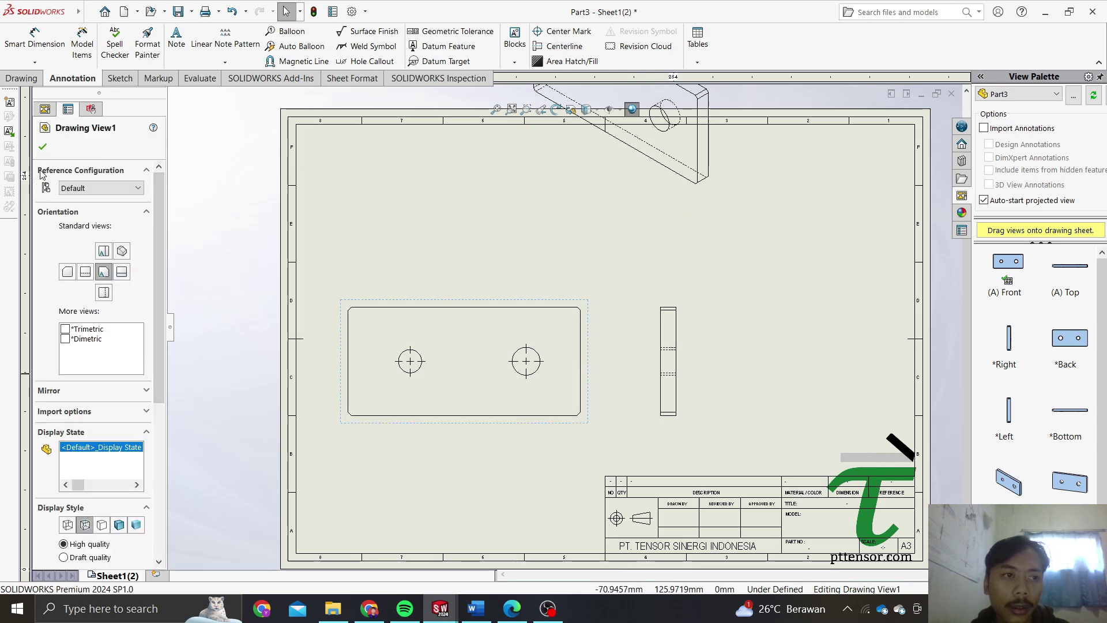
{"action": "left_click", "coordinate": [43, 147]}
{"action": "scroll", "coordinate": [571, 237], "scroll_direction": "up", "scroll_amount": 3}
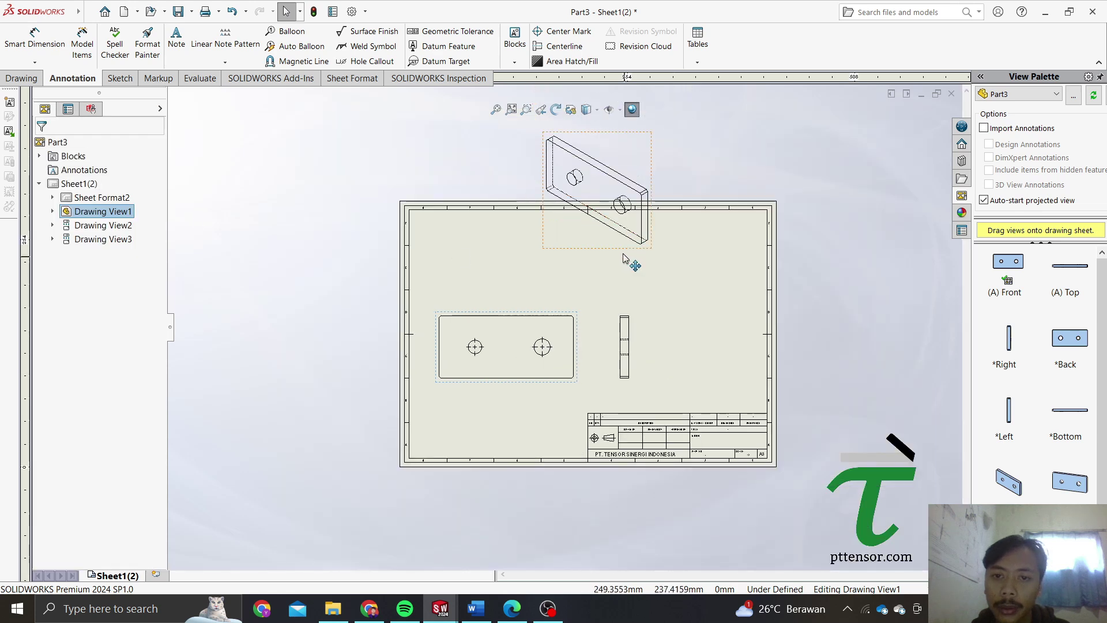
{"action": "left_click_drag", "start_coordinate": [715, 314], "coordinate": [734, 334]}
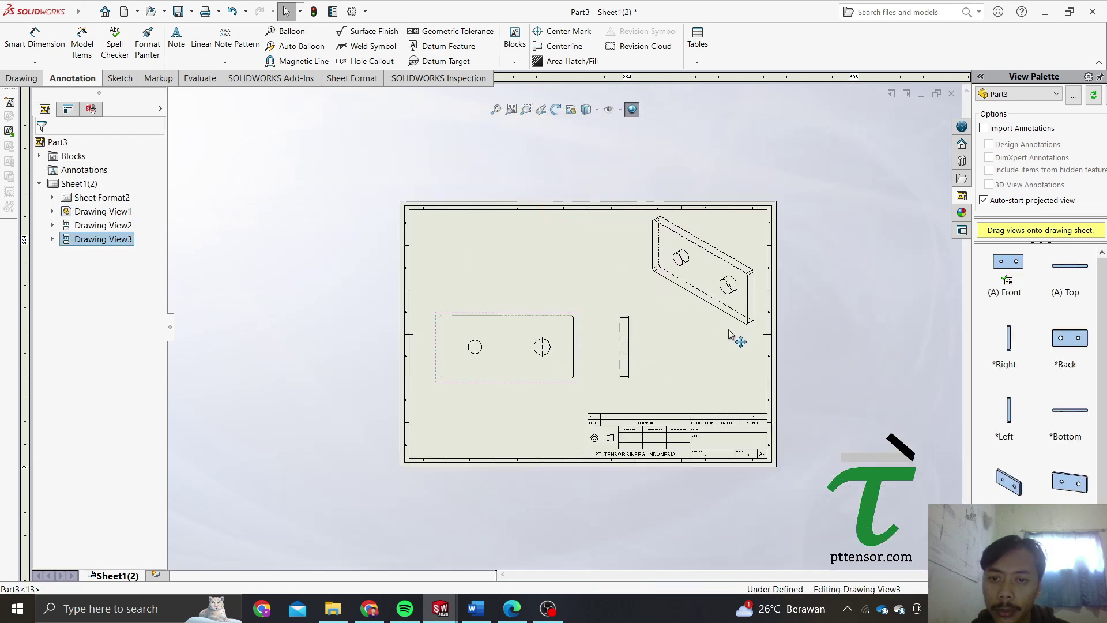
{"action": "left_click", "coordinate": [113, 363]}
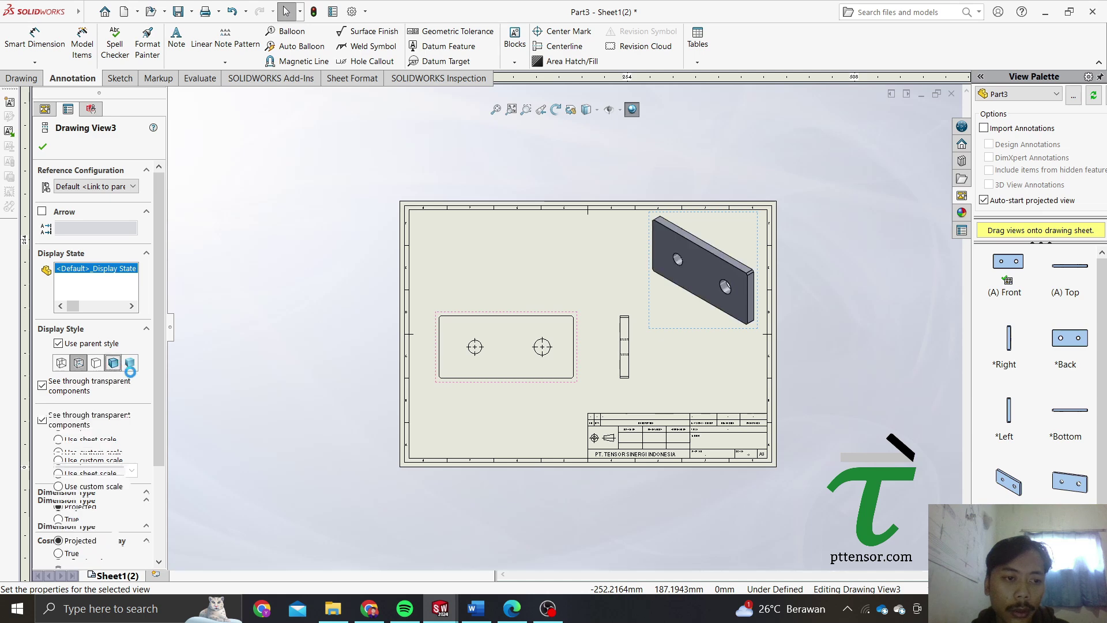
{"action": "left_click", "coordinate": [42, 148]}
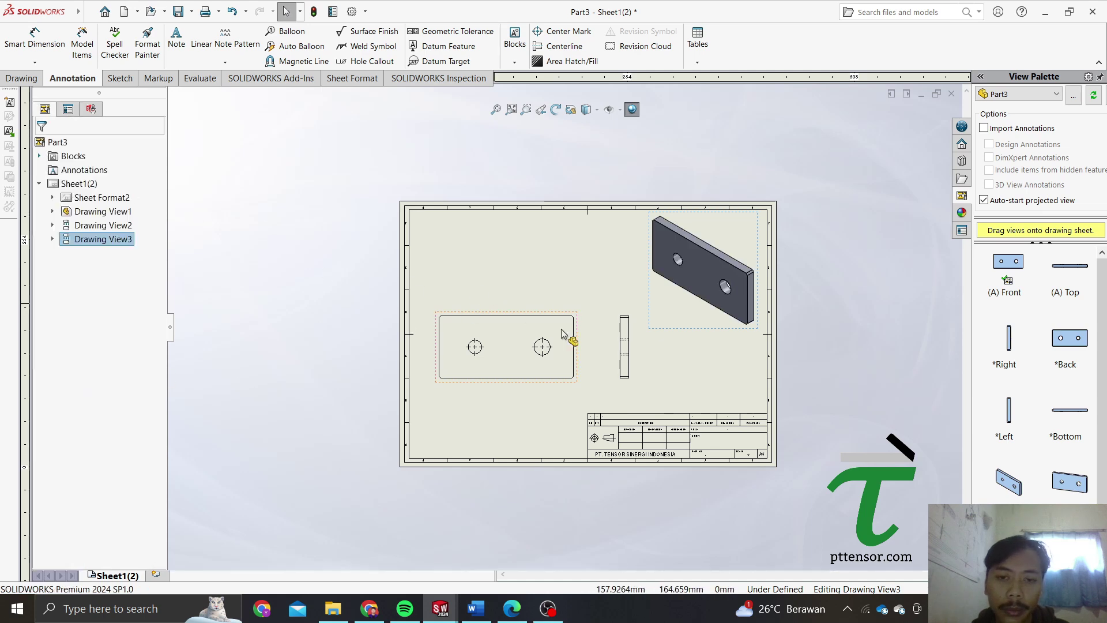
{"action": "scroll", "coordinate": [593, 374], "scroll_direction": "down", "scroll_amount": 1}
{"action": "scroll", "coordinate": [593, 374], "scroll_direction": "down", "scroll_amount": 2}
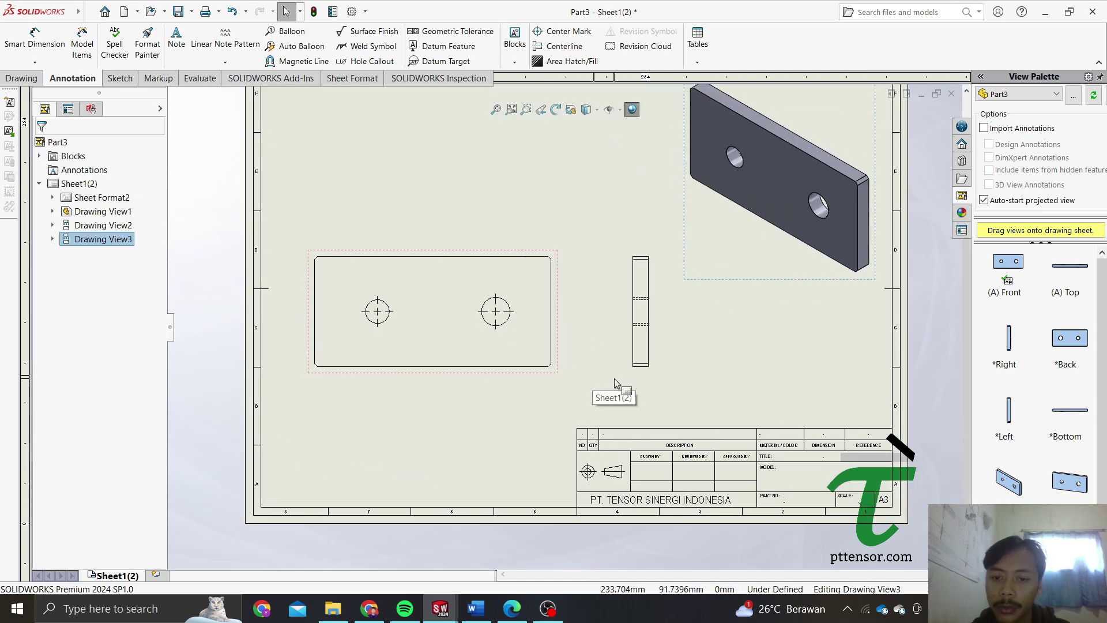
{"action": "scroll", "coordinate": [530, 236], "scroll_direction": "up", "scroll_amount": 3}
{"action": "scroll", "coordinate": [497, 184], "scroll_direction": "down", "scroll_amount": 2}
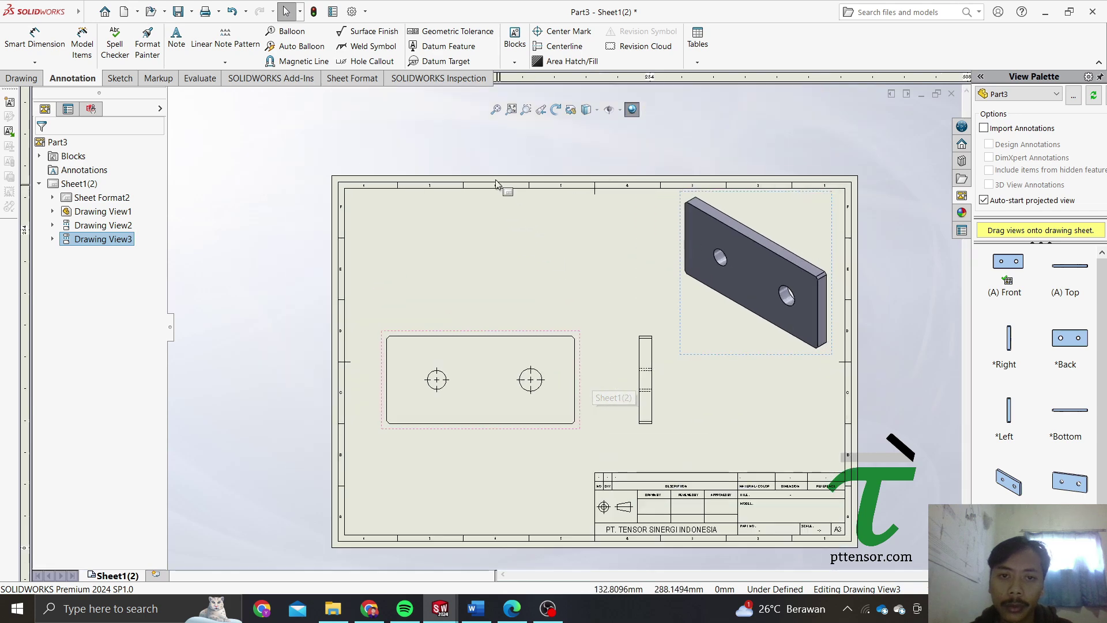
{"action": "scroll", "coordinate": [553, 378], "scroll_direction": "down", "scroll_amount": 1}
{"action": "scroll", "coordinate": [519, 375], "scroll_direction": "down", "scroll_amount": 1}
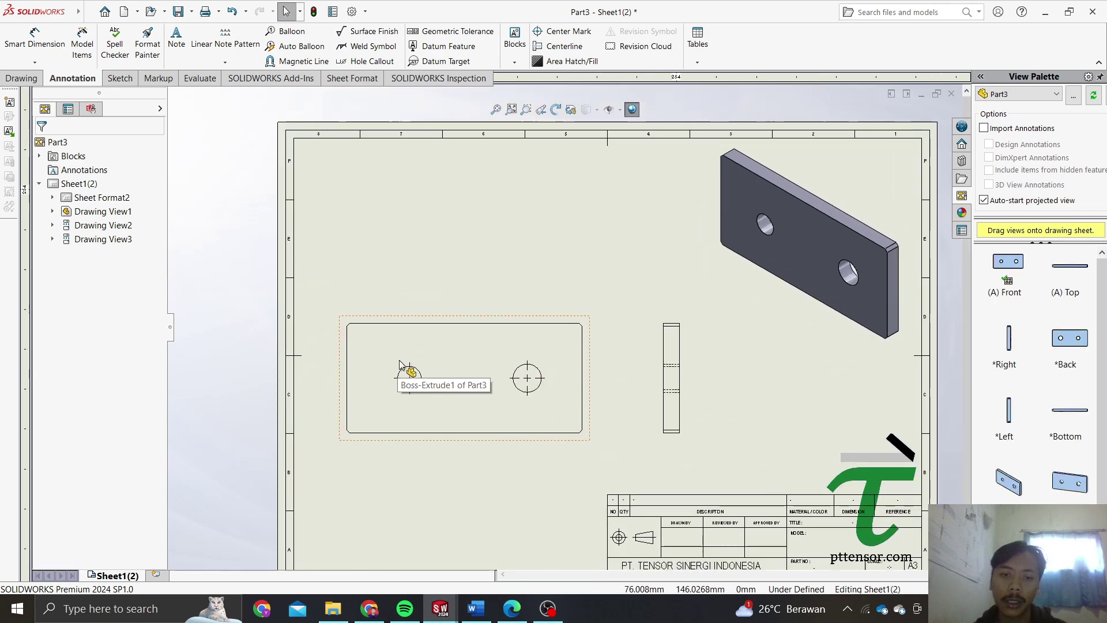
{"action": "scroll", "coordinate": [495, 421], "scroll_direction": "down", "scroll_amount": 1}
{"action": "scroll", "coordinate": [548, 415], "scroll_direction": "up", "scroll_amount": 2}
{"action": "scroll", "coordinate": [547, 397], "scroll_direction": "down", "scroll_amount": 1}
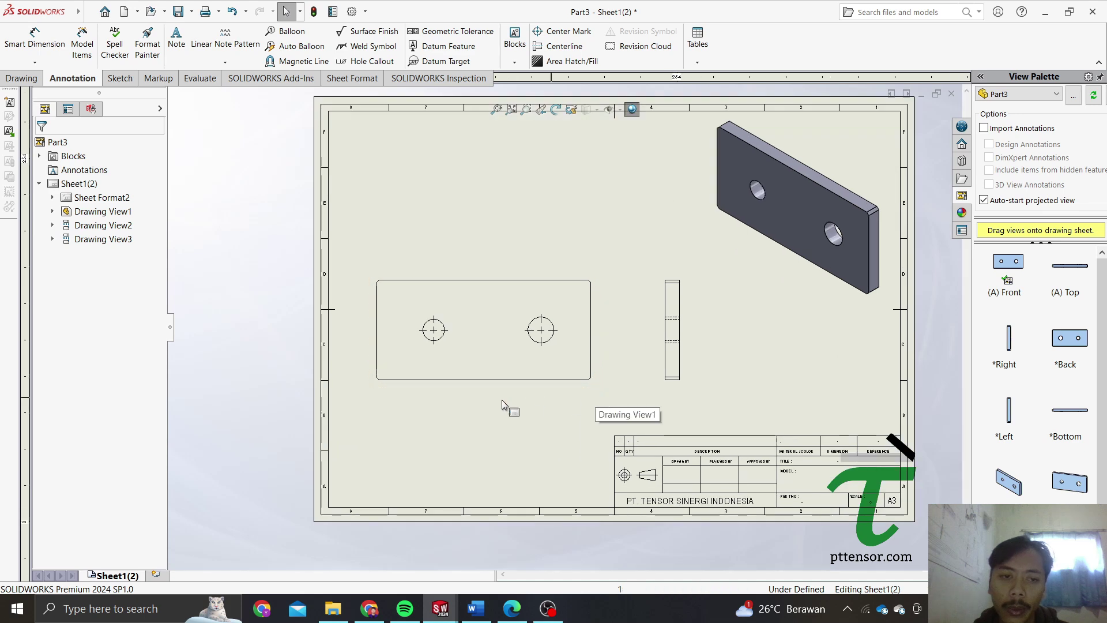
{"action": "left_click", "coordinate": [513, 608]}
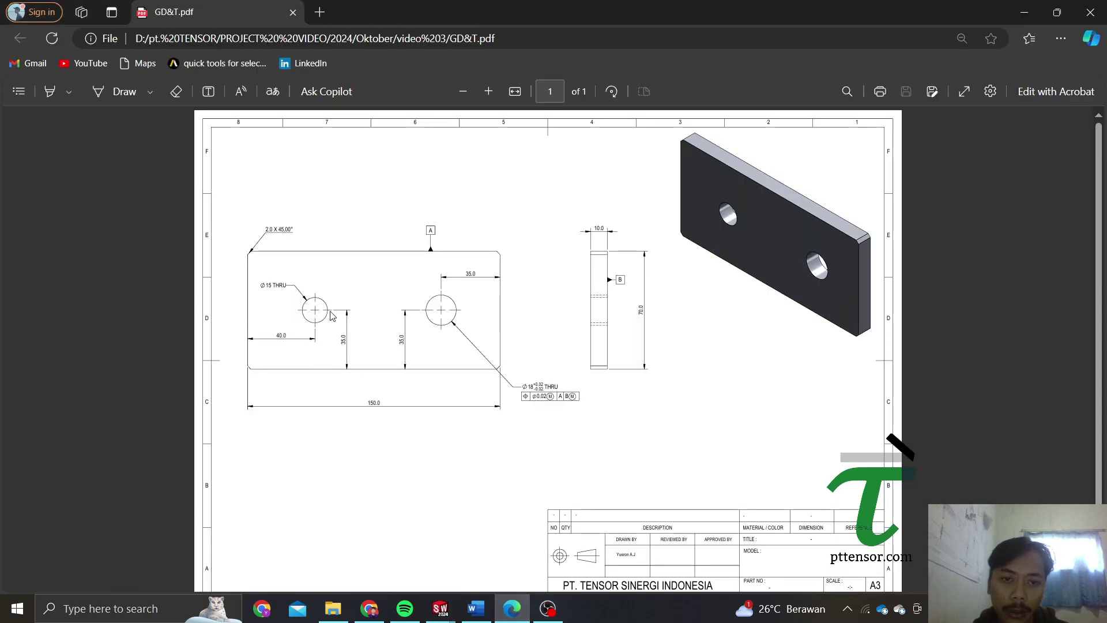
{"action": "left_click", "coordinate": [440, 607]}
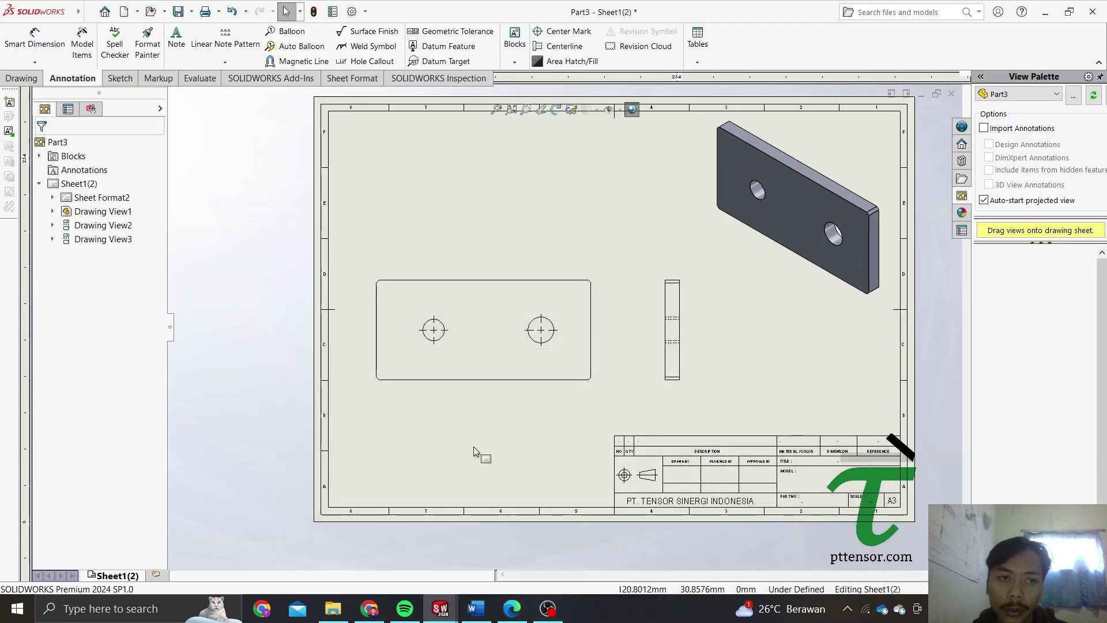
Dimension the plate's overall length as 150.0 below the front view
{"action": "left_click", "coordinate": [36, 51]}
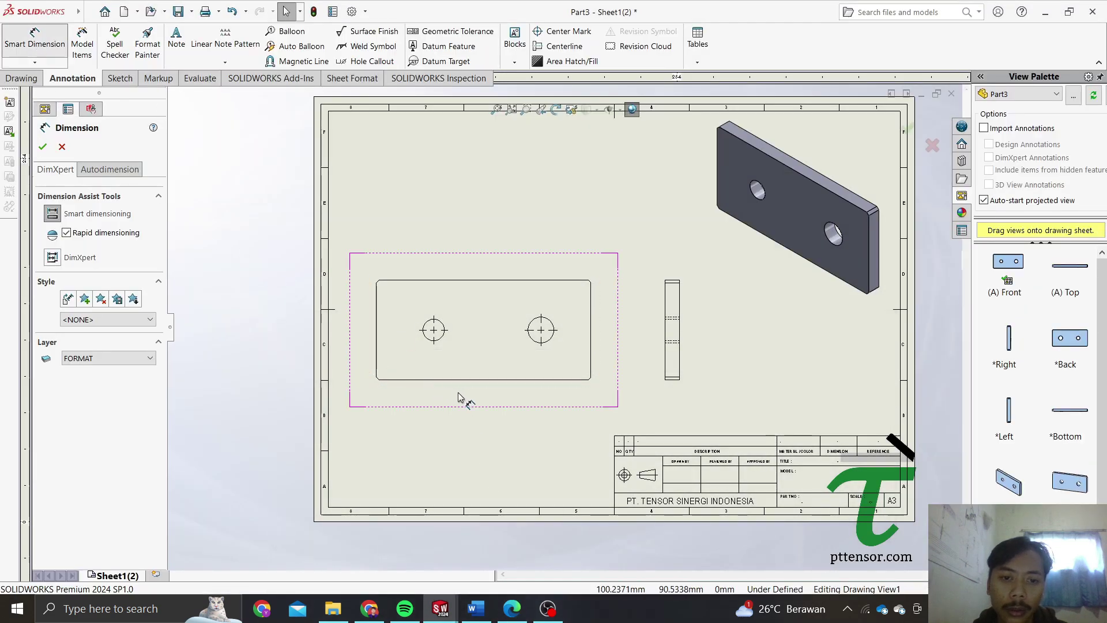
{"action": "scroll", "coordinate": [412, 415], "scroll_direction": "down", "scroll_amount": 2}
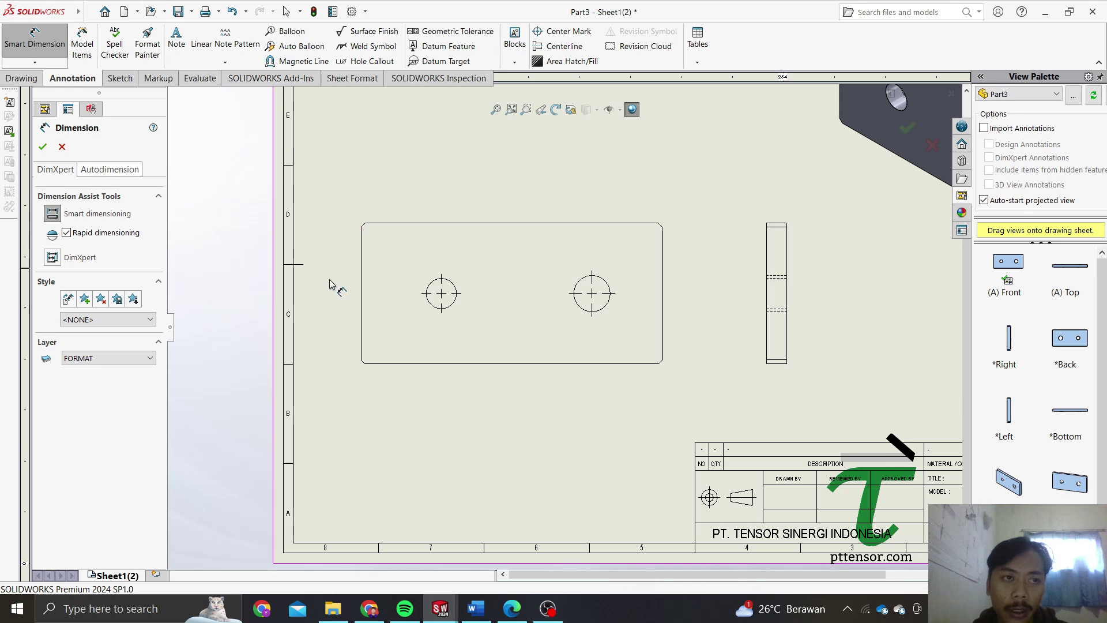
{"action": "left_click", "coordinate": [363, 321]}
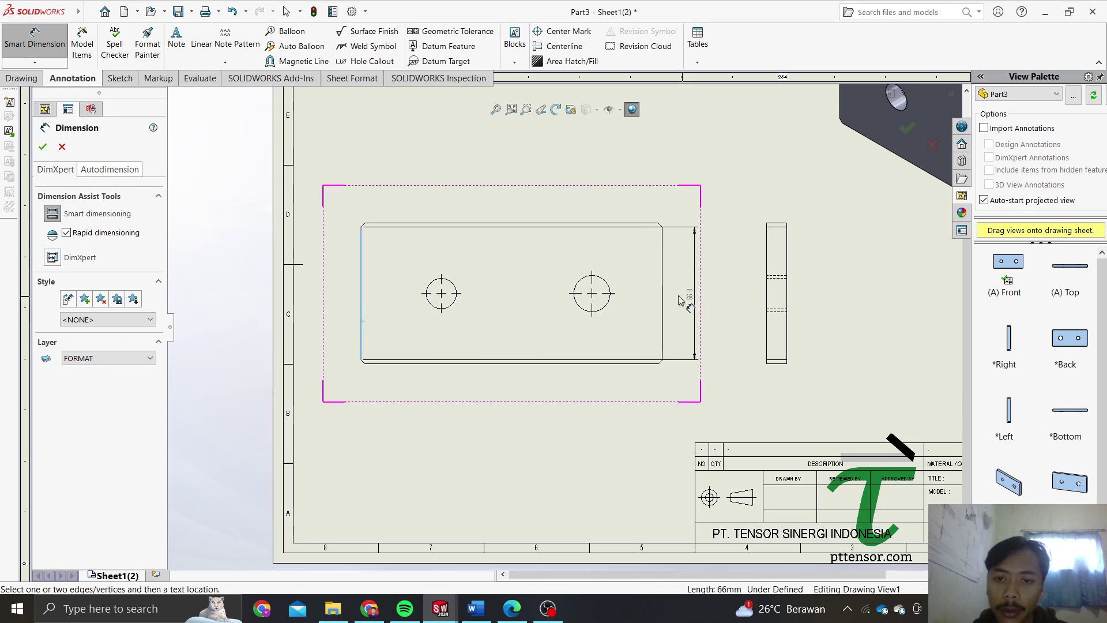
{"action": "left_click", "coordinate": [662, 293]}
{"action": "left_click", "coordinate": [580, 427]}
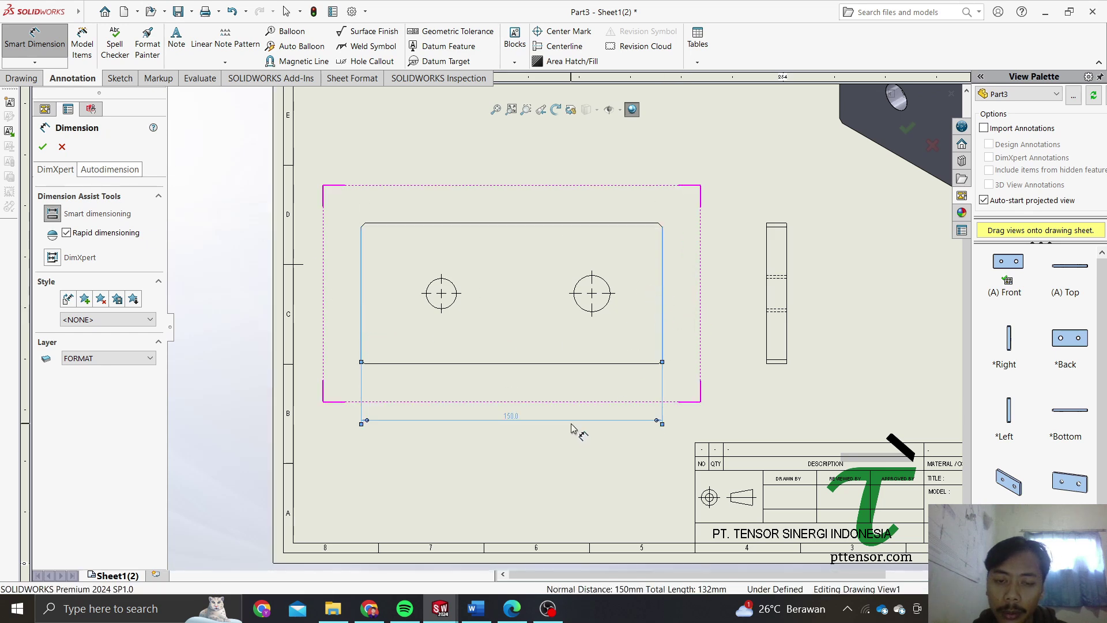
Add the side view's 70.0 height and 10.0 thickness dimensions
{"action": "scroll", "coordinate": [786, 240], "scroll_direction": "down", "scroll_amount": 3}
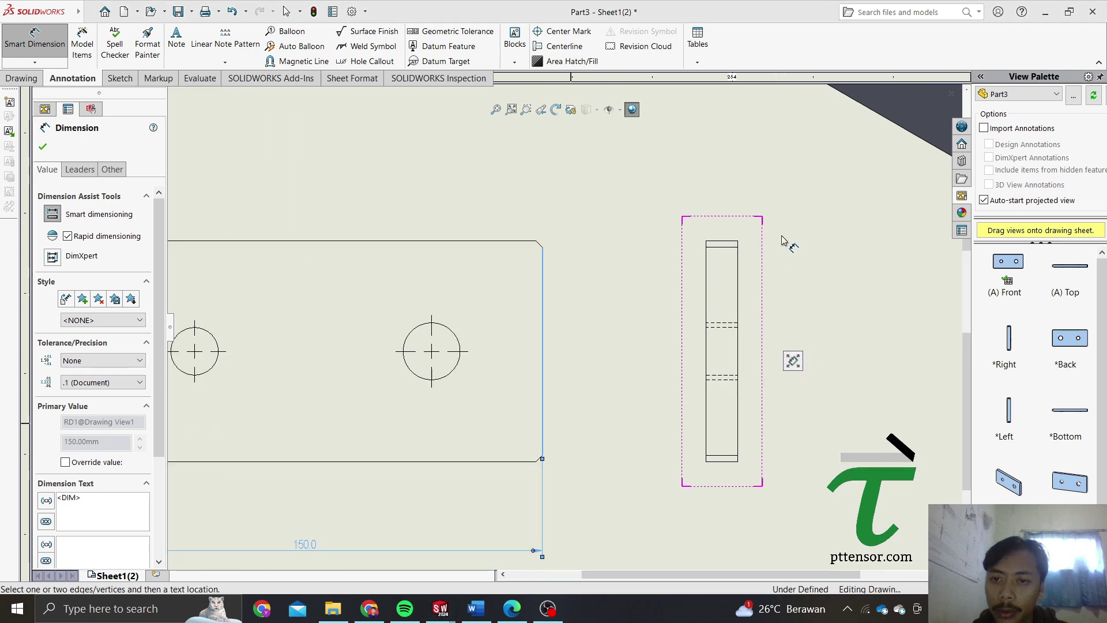
{"action": "left_click", "coordinate": [719, 240]}
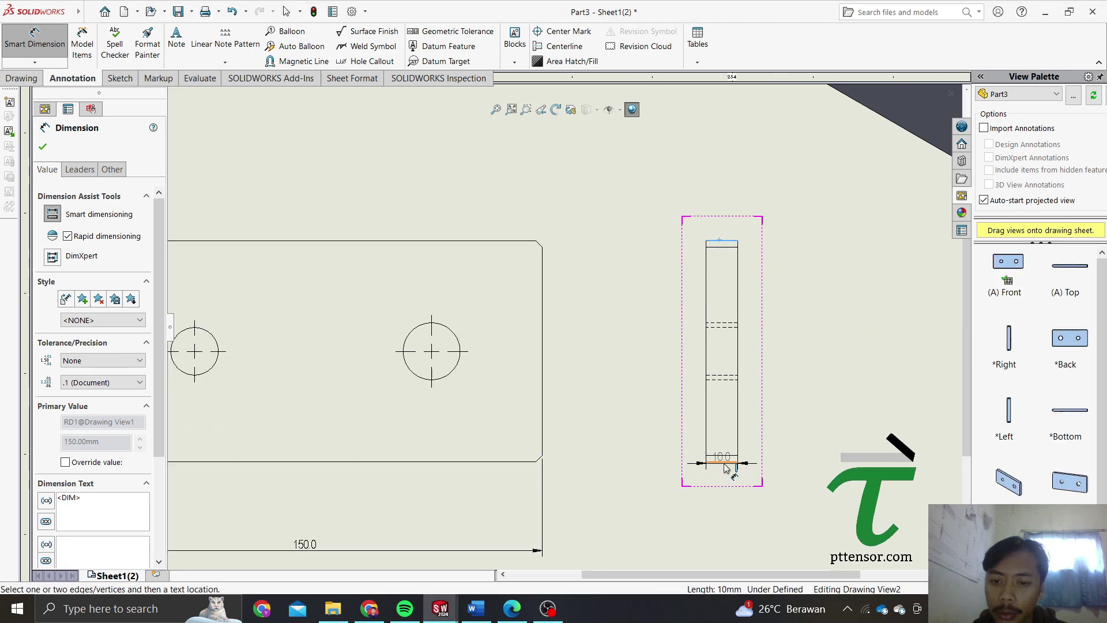
{"action": "left_click", "coordinate": [725, 465]}
{"action": "left_click", "coordinate": [847, 397]}
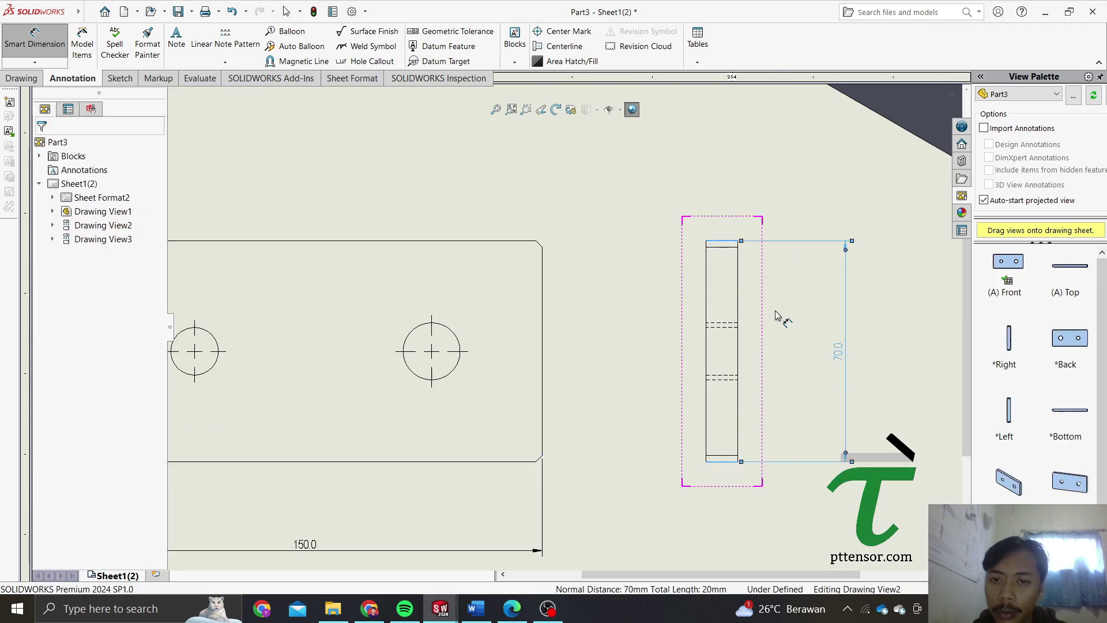
{"action": "left_click", "coordinate": [721, 242]}
{"action": "left_click", "coordinate": [721, 173]}
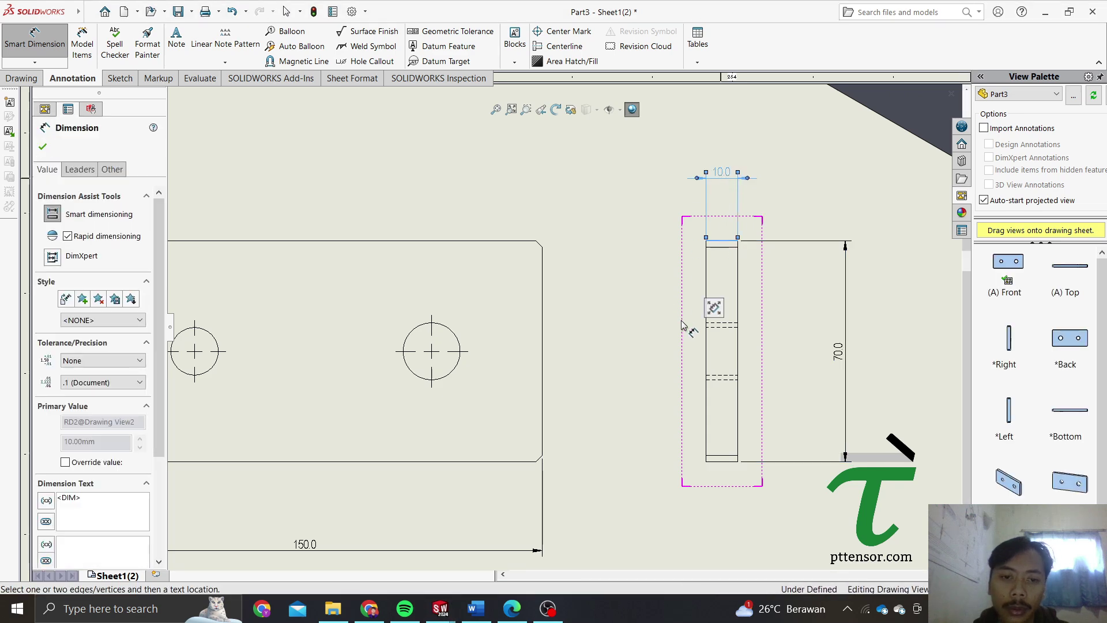
{"action": "key", "text": "f"}
{"action": "scroll", "coordinate": [382, 334], "scroll_direction": "down", "scroll_amount": 3}
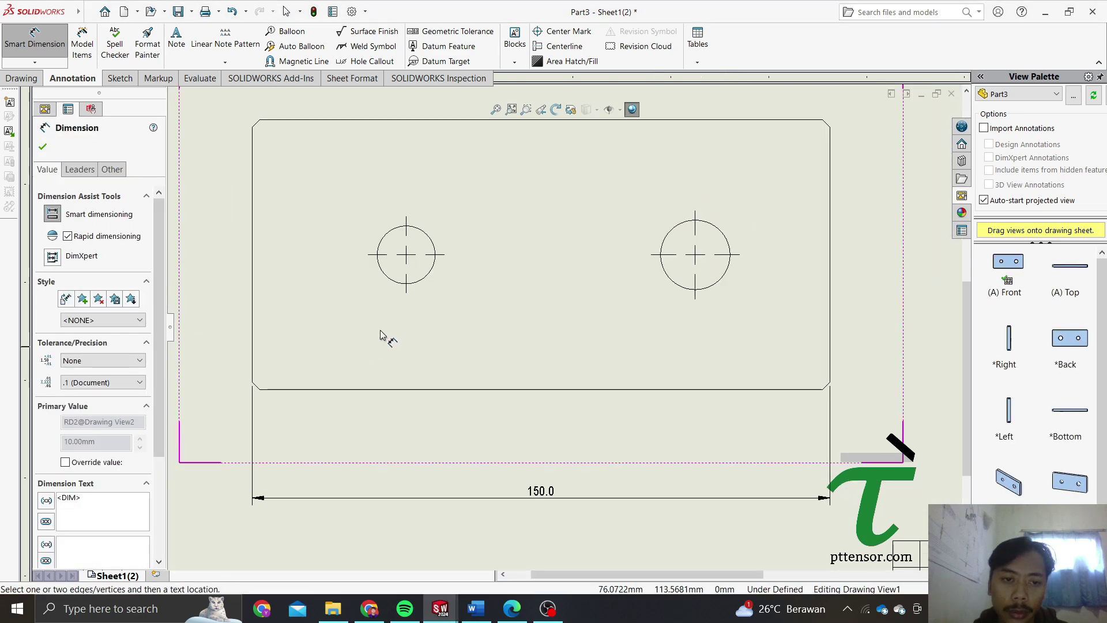
Locate the left hole with 35.0 from the bottom edge and 40.0 from the left edge
{"action": "left_click", "coordinate": [403, 284]}
{"action": "left_click", "coordinate": [394, 390]}
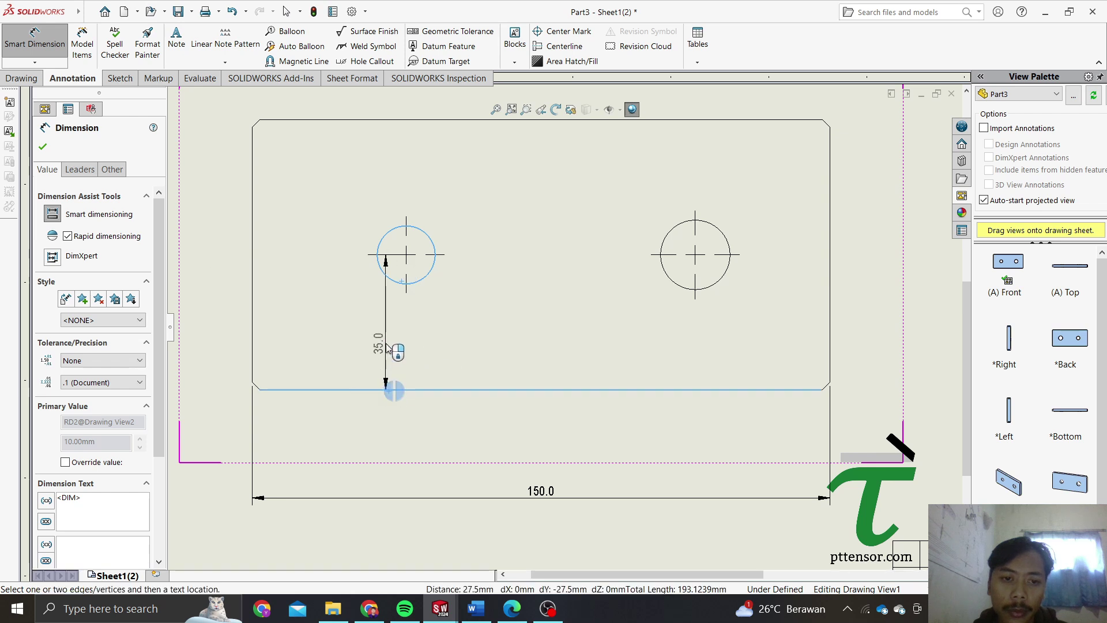
{"action": "left_click", "coordinate": [468, 384]}
{"action": "left_click", "coordinate": [385, 276]}
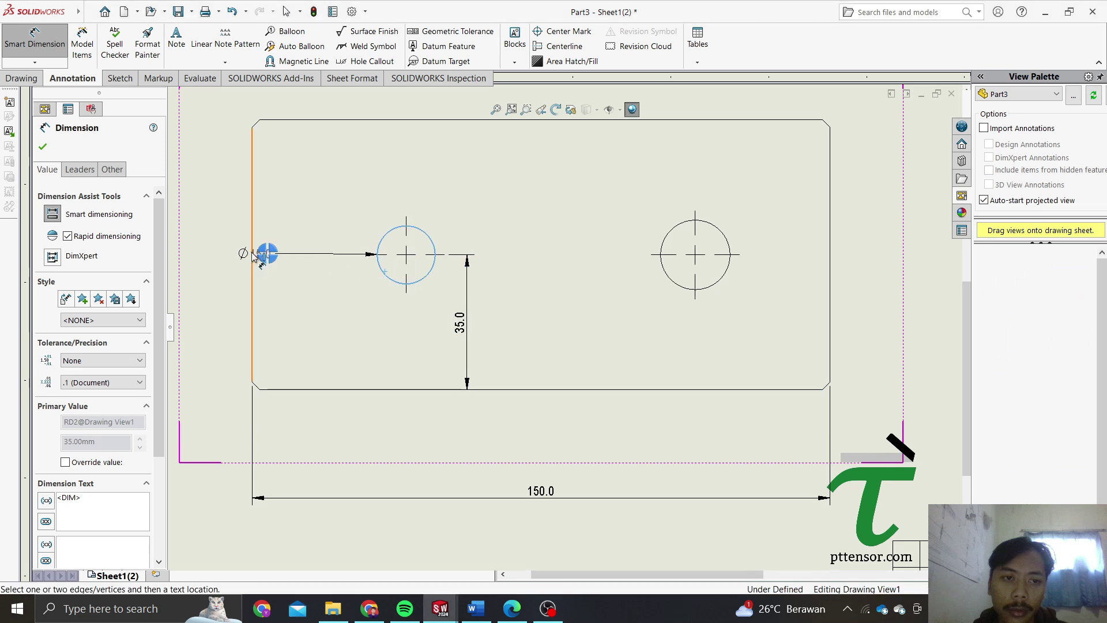
{"action": "left_click", "coordinate": [254, 254]}
{"action": "left_click", "coordinate": [297, 193]}
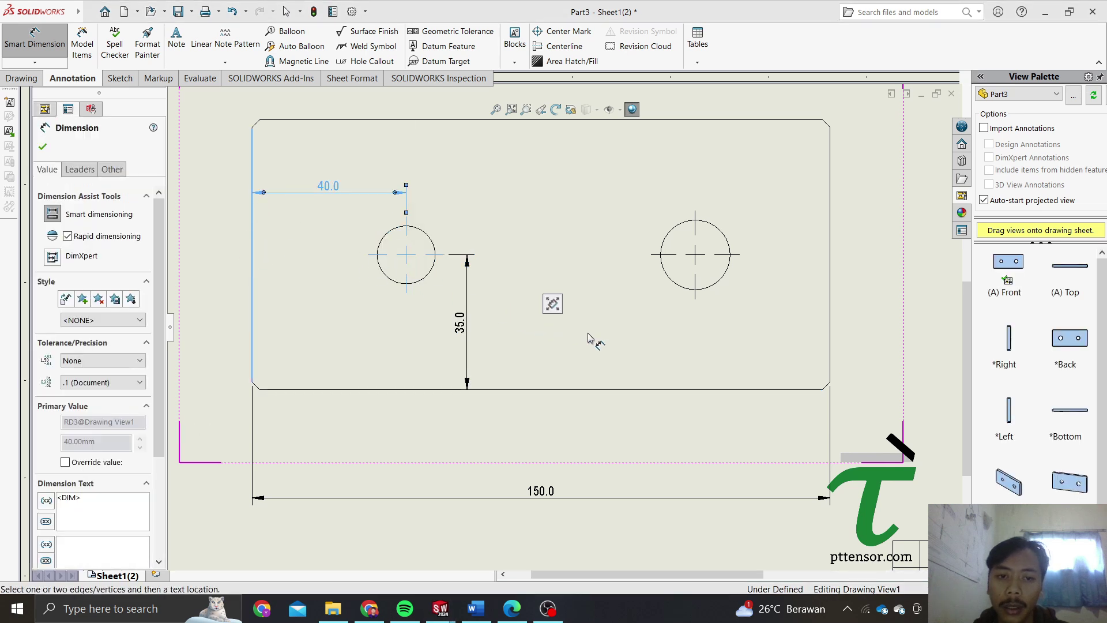
Locate the right hole with 35.0 from the bottom edge and 35.0 from the right edge
{"action": "left_click", "coordinate": [681, 286]}
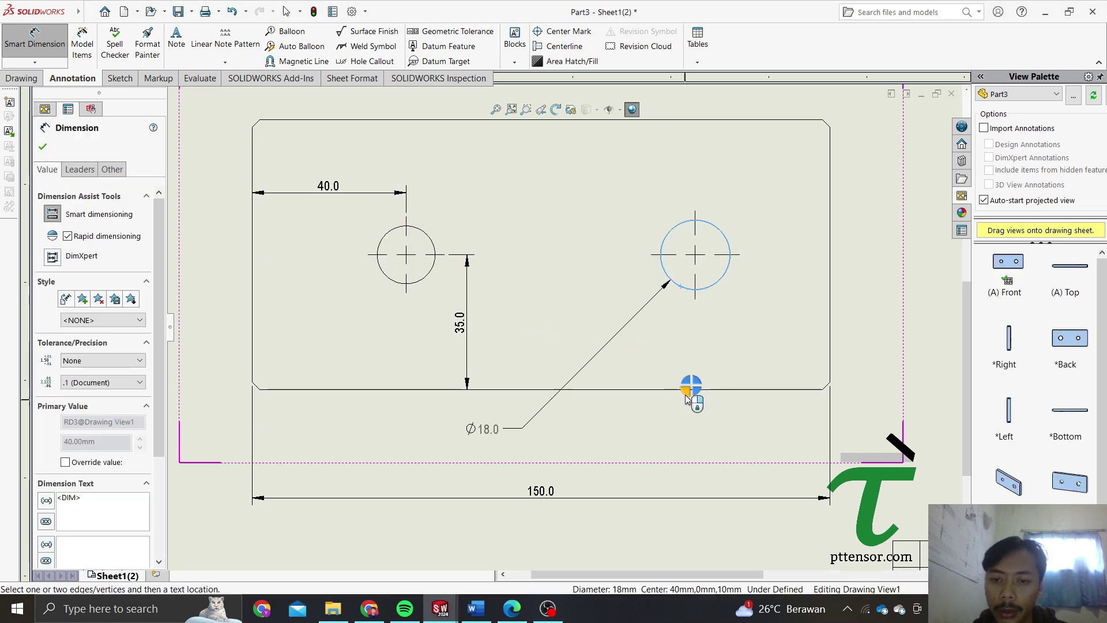
{"action": "left_click", "coordinate": [652, 390]}
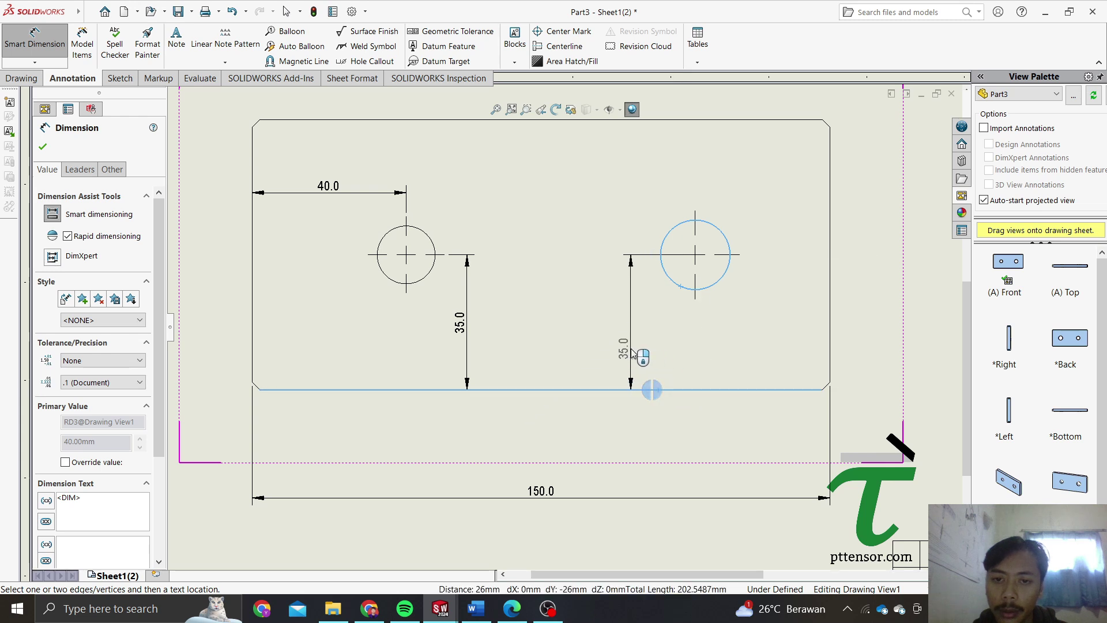
{"action": "left_click", "coordinate": [634, 329]}
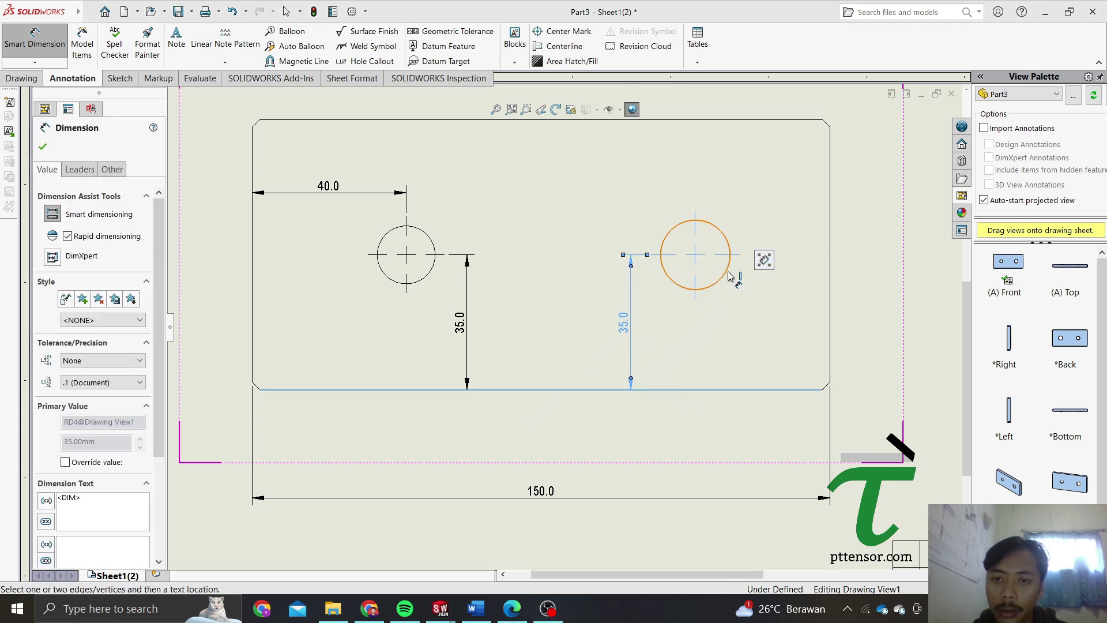
{"action": "left_click", "coordinate": [730, 277]}
{"action": "left_click", "coordinate": [830, 278]}
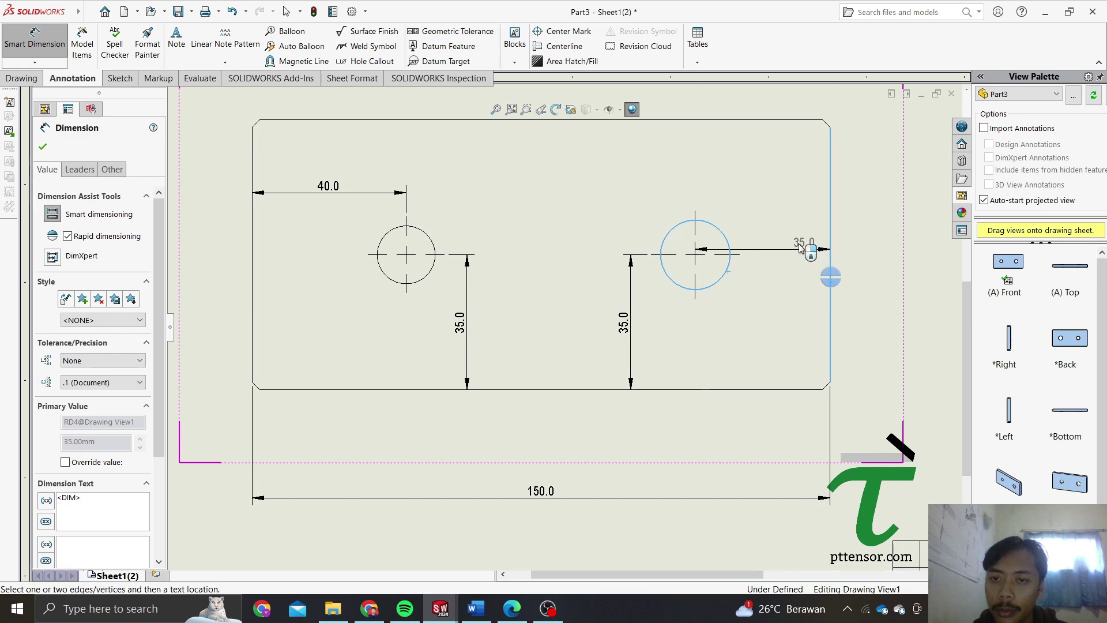
{"action": "left_click", "coordinate": [750, 180]}
{"action": "scroll", "coordinate": [629, 300], "scroll_direction": "up", "scroll_amount": 3}
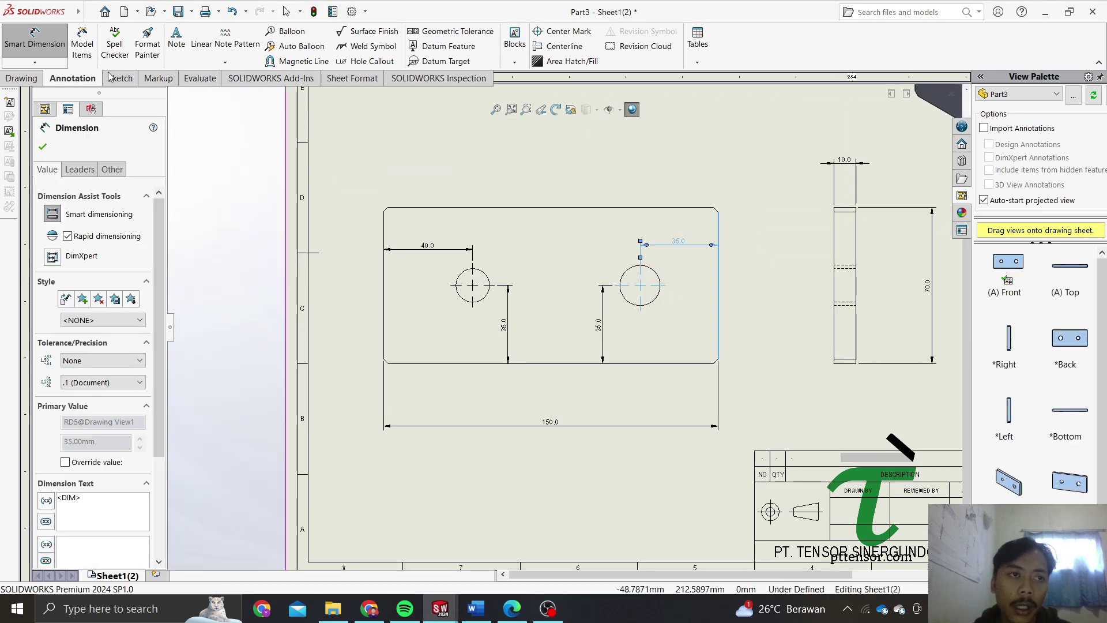
Add hole callouts Ø15 THRU on the left hole and Ø18 THRU on the right hole
{"action": "left_click", "coordinate": [373, 63]}
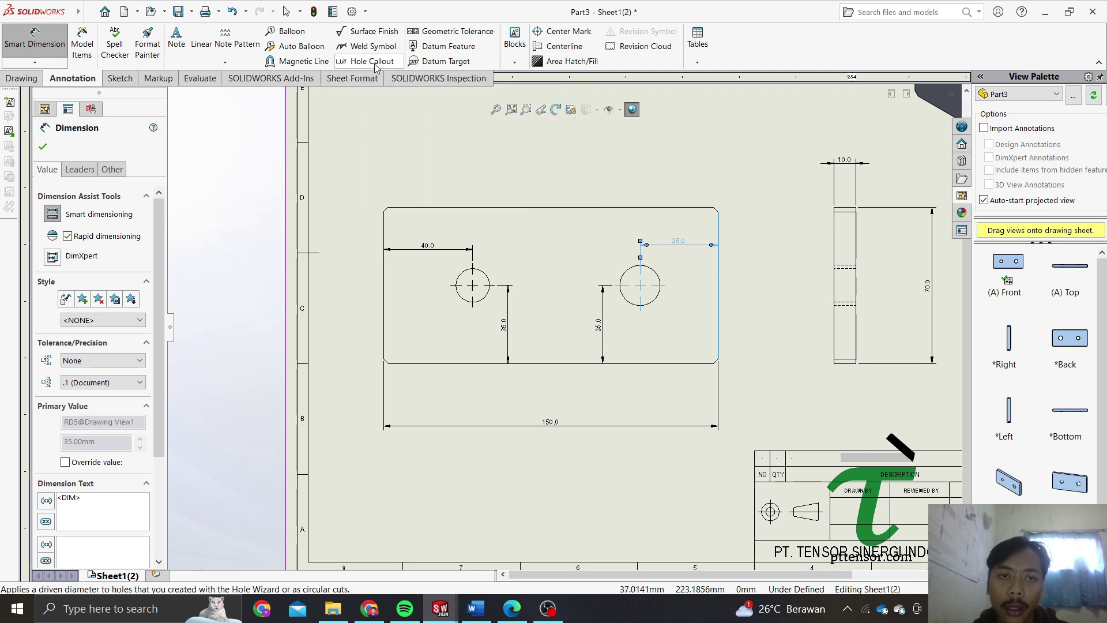
{"action": "scroll", "coordinate": [531, 308], "scroll_direction": "up", "scroll_amount": 2}
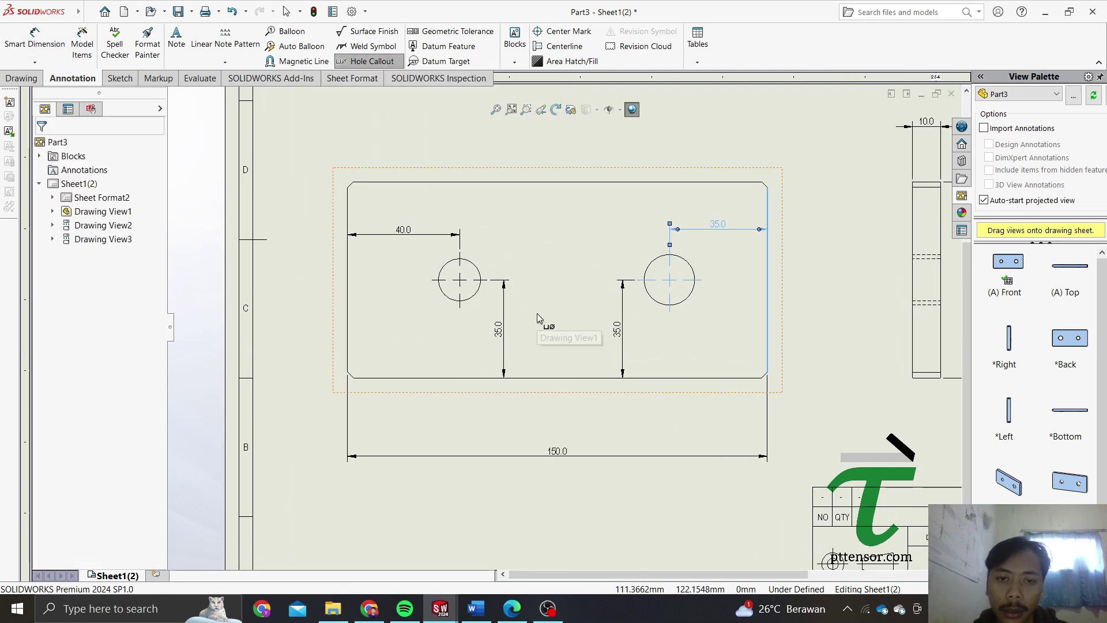
{"action": "left_click", "coordinate": [441, 275]}
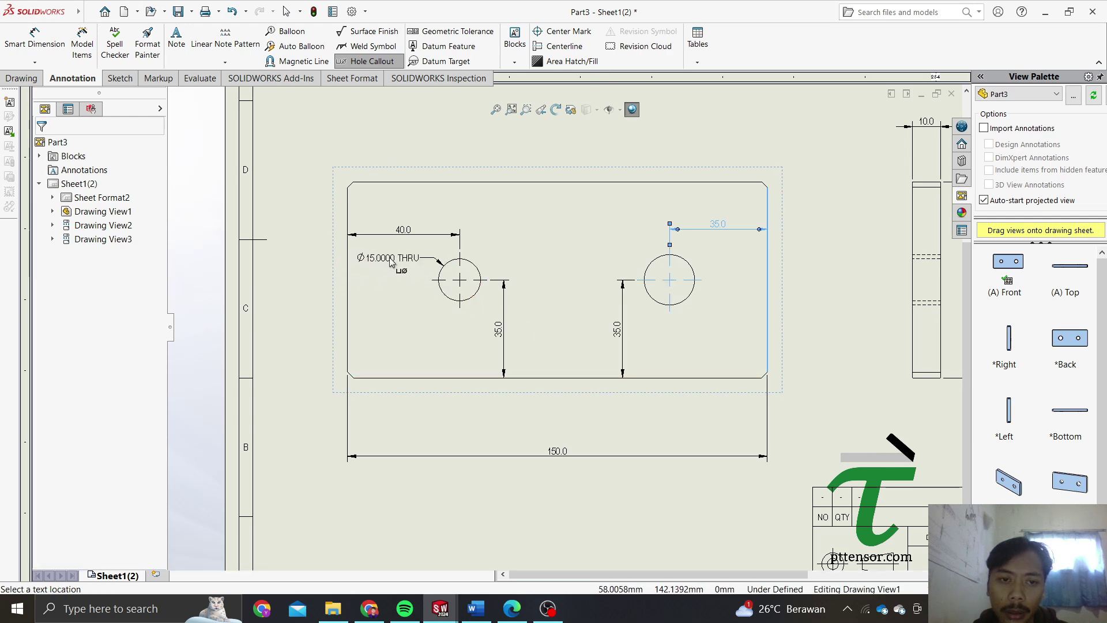
{"action": "left_click", "coordinate": [393, 256]}
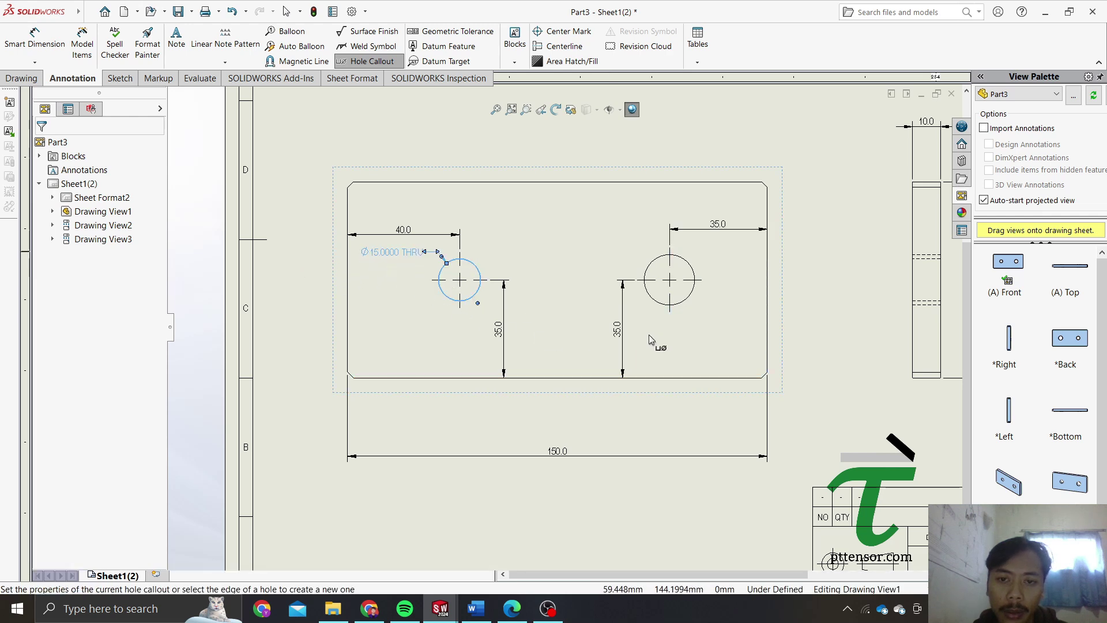
{"action": "left_click", "coordinate": [692, 298]}
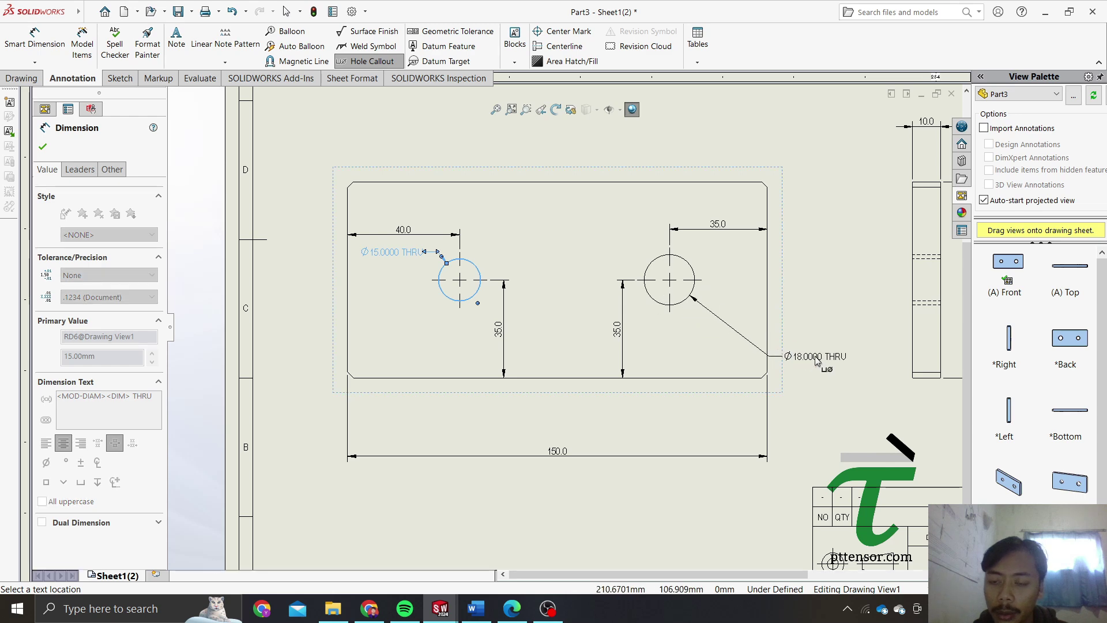
{"action": "left_click", "coordinate": [816, 360]}
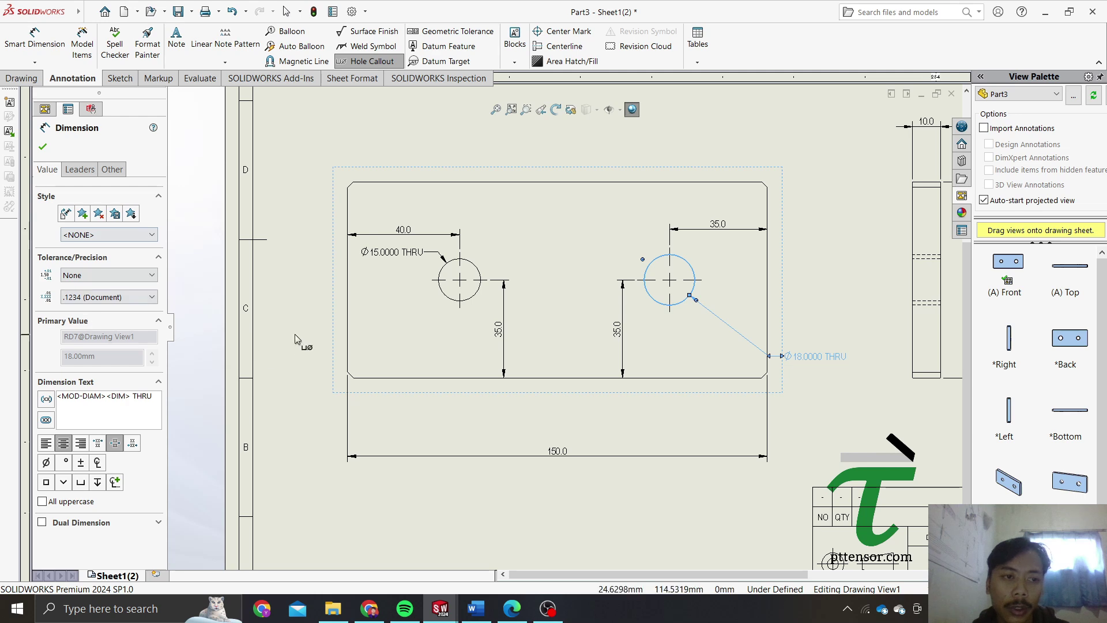
{"action": "key", "text": "Escape"}
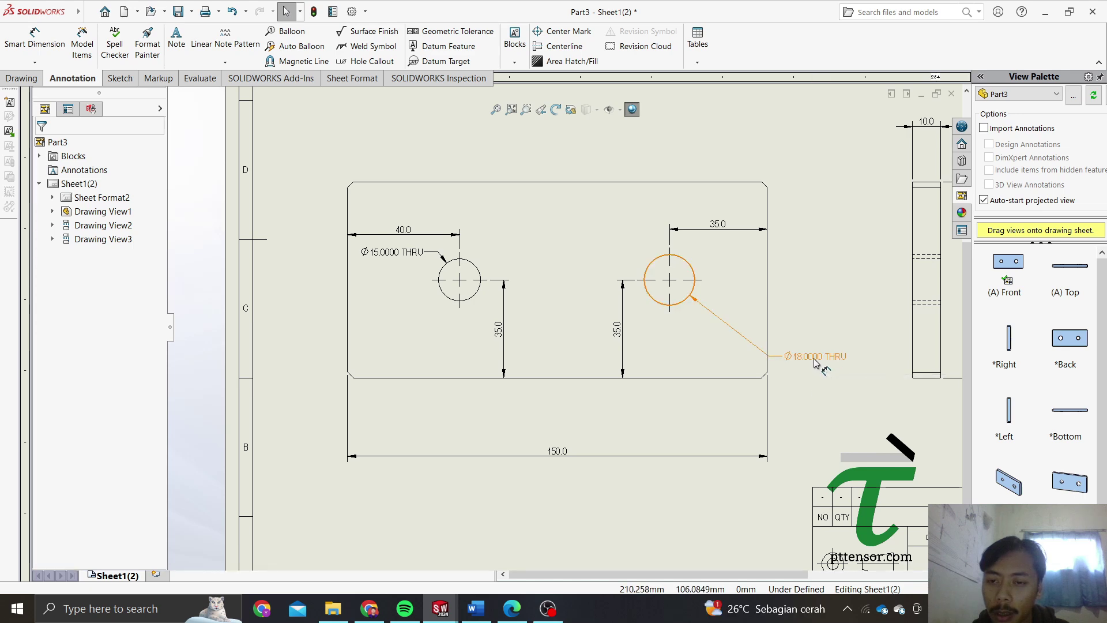
Set both hole callouts' unit precision to None
{"action": "left_click", "coordinate": [816, 365]}
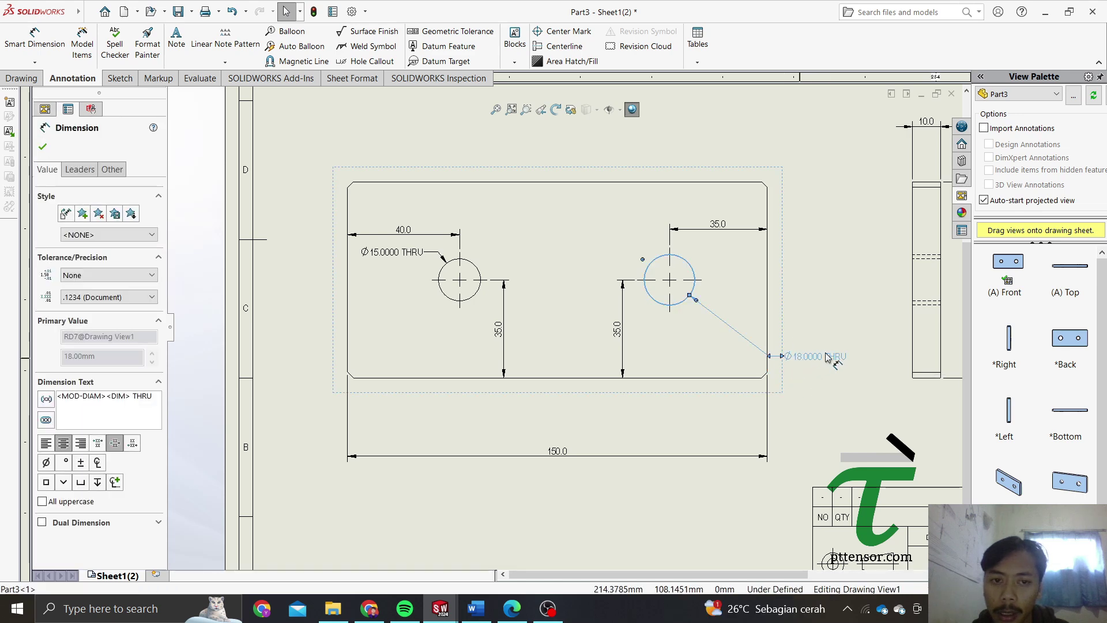
{"action": "left_click", "coordinate": [385, 256]}
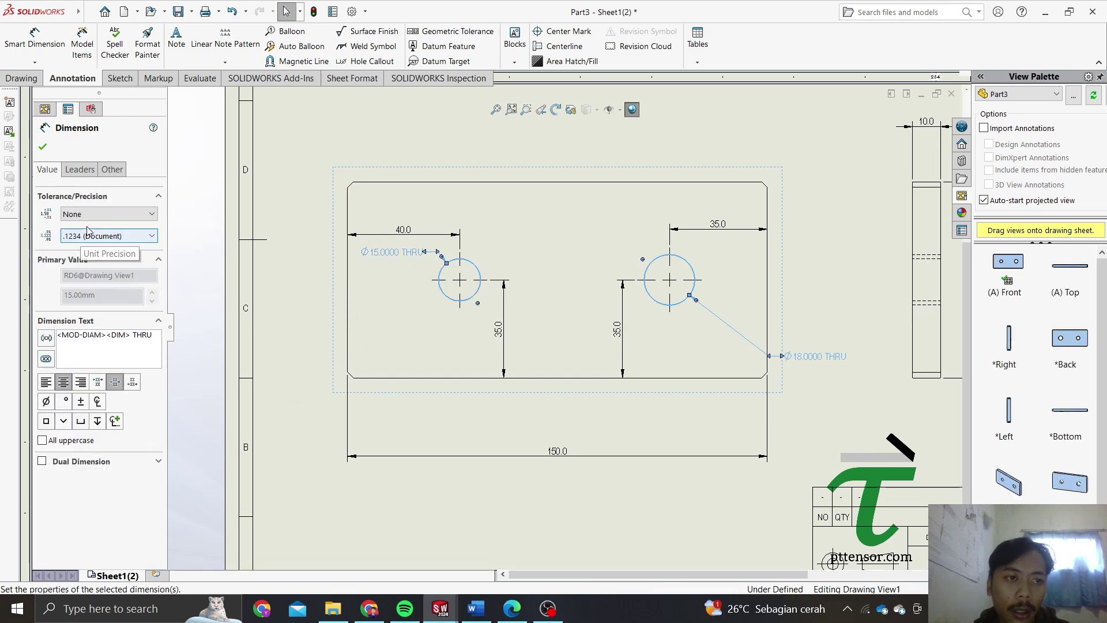
{"action": "left_click", "coordinate": [113, 236]}
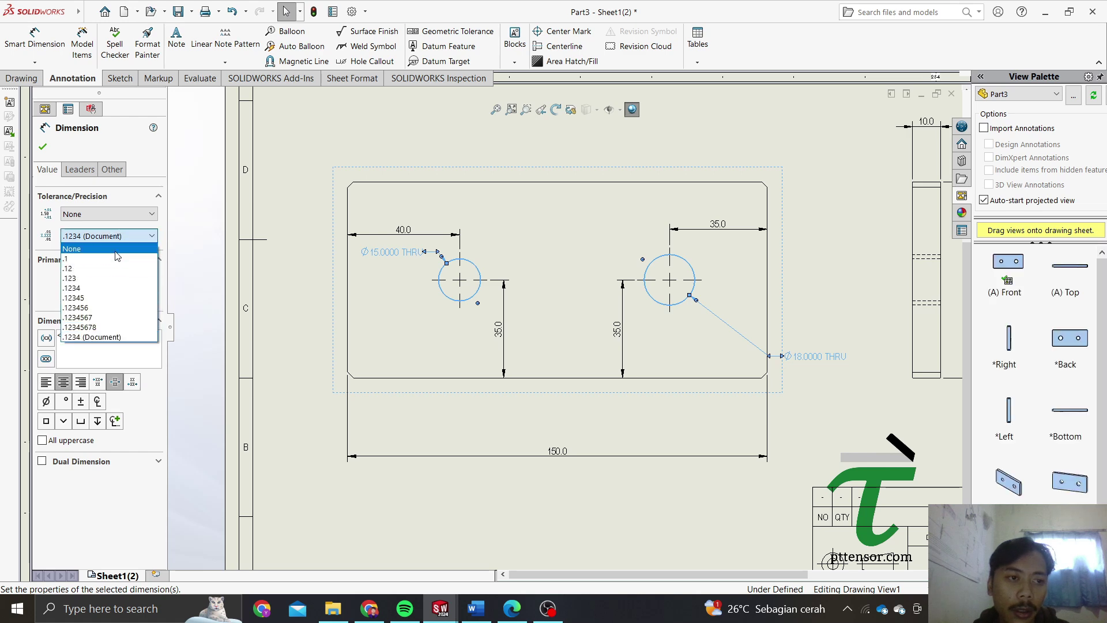
{"action": "left_click", "coordinate": [117, 257]}
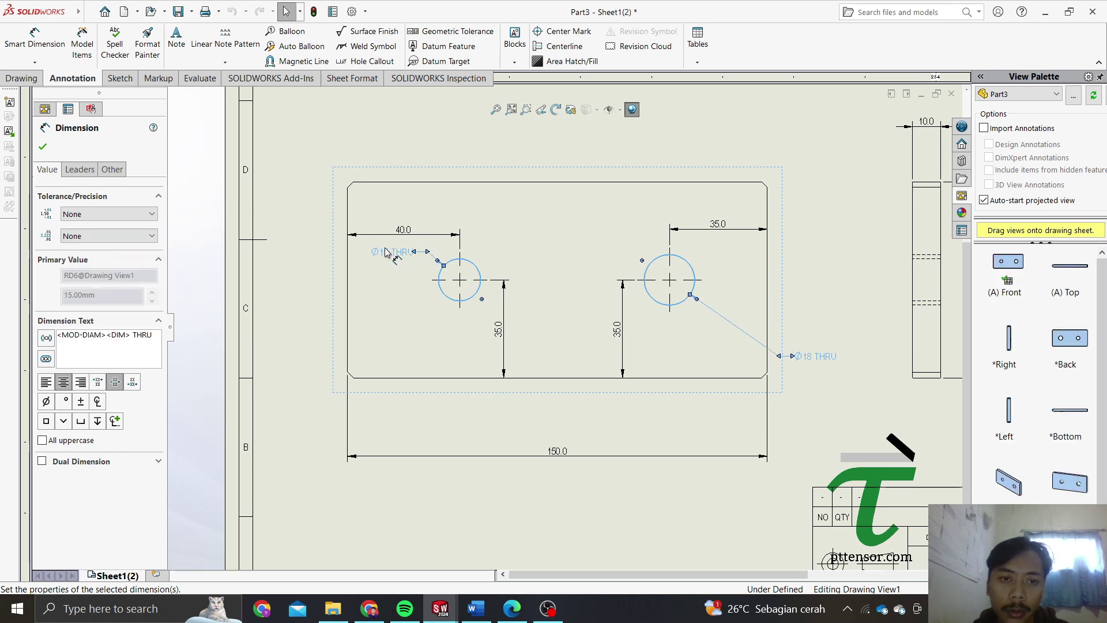
{"action": "left_click", "coordinate": [43, 148]}
Add a 2.0 X 45.00° chamfer dimension above the plate's top-left corner
{"action": "scroll", "coordinate": [569, 327], "scroll_direction": "down", "scroll_amount": 2}
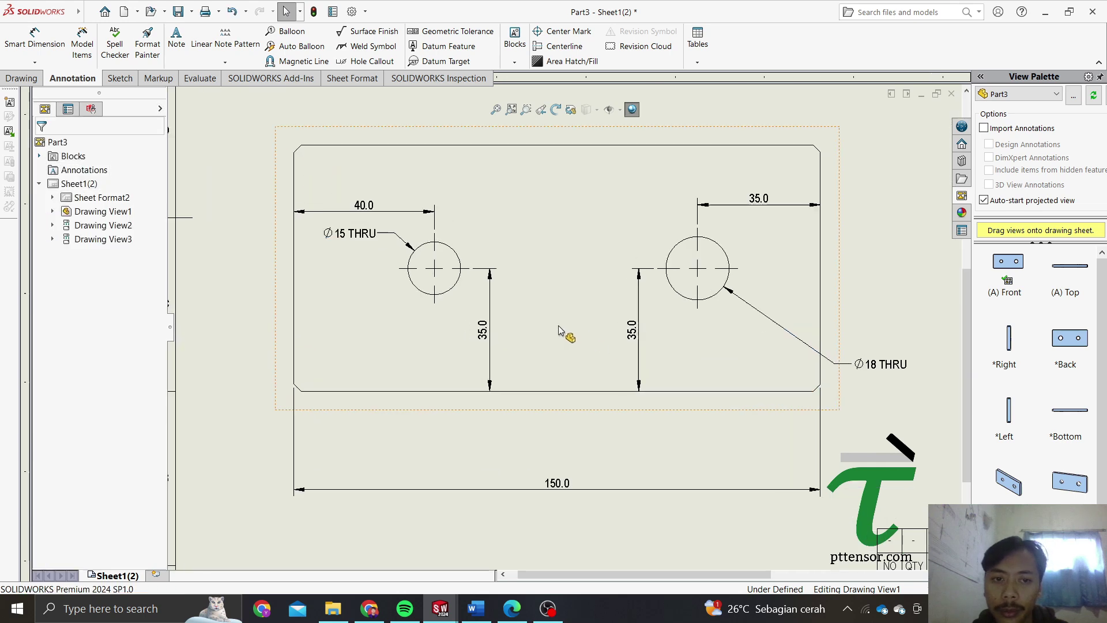
{"action": "scroll", "coordinate": [558, 325], "scroll_direction": "up", "scroll_amount": 1}
{"action": "scroll", "coordinate": [571, 338], "scroll_direction": "up", "scroll_amount": 1}
{"action": "scroll", "coordinate": [646, 300], "scroll_direction": "up", "scroll_amount": 1}
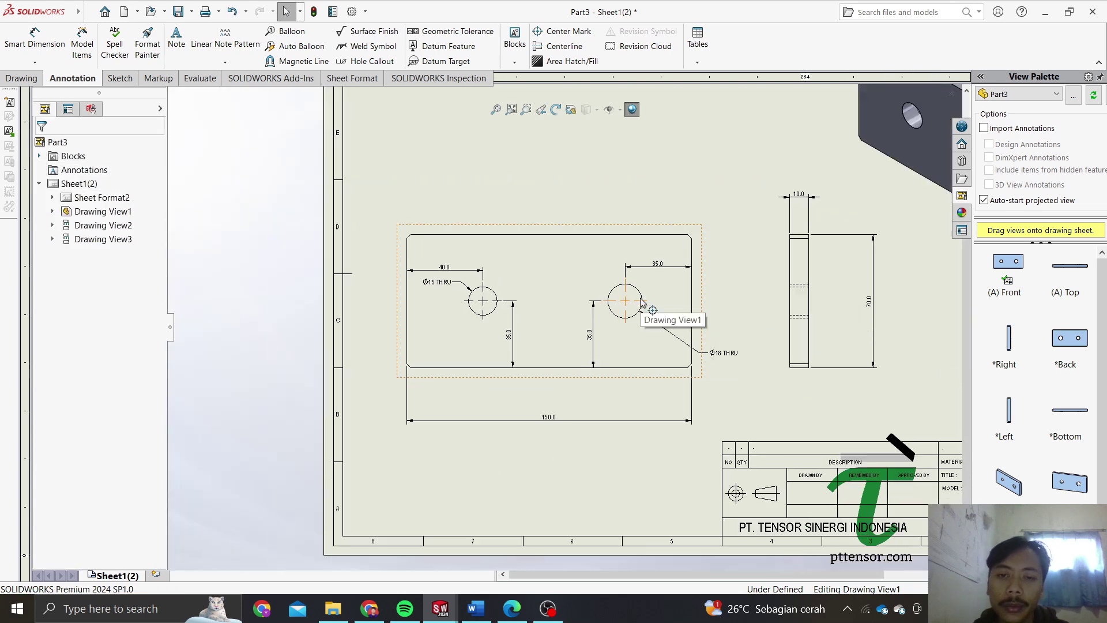
{"action": "scroll", "coordinate": [473, 225], "scroll_direction": "up", "scroll_amount": 1}
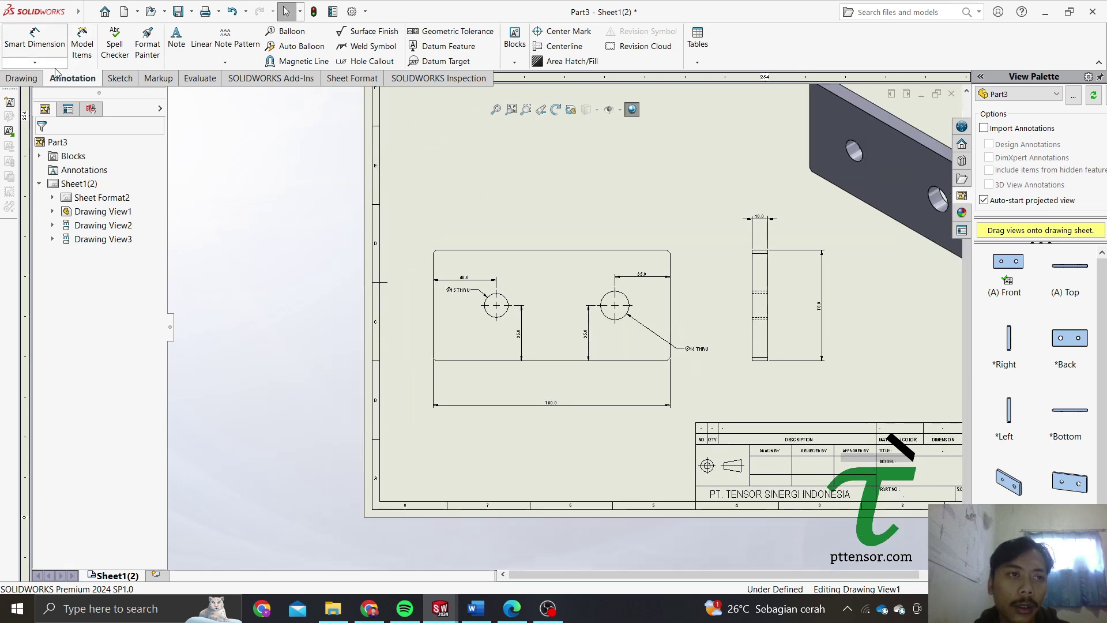
{"action": "left_click", "coordinate": [35, 62]}
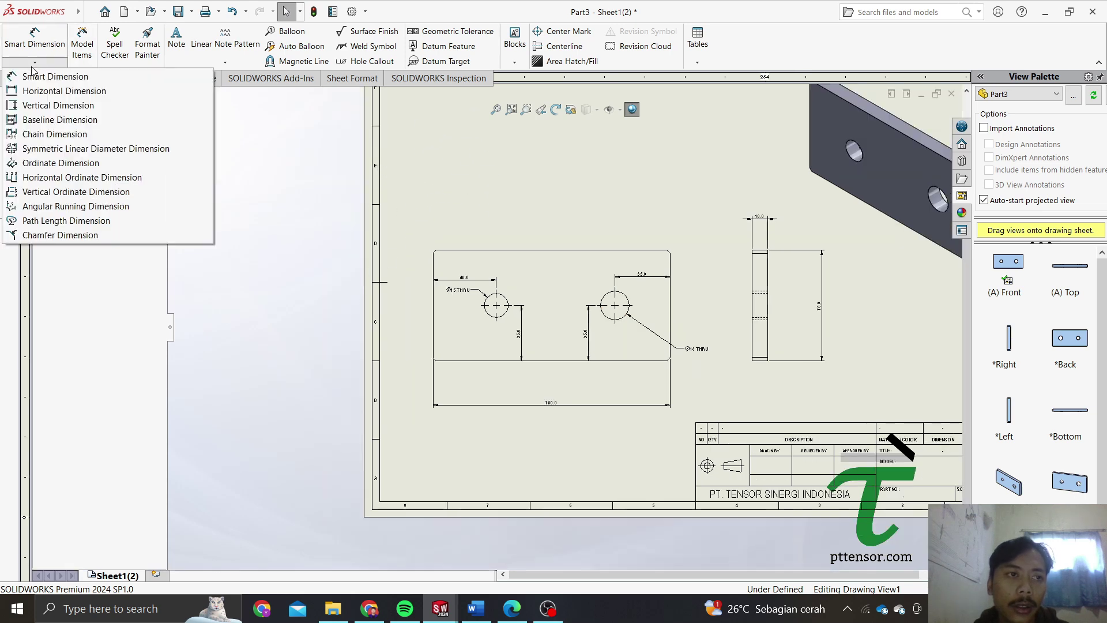
{"action": "left_click", "coordinate": [62, 235]}
{"action": "scroll", "coordinate": [439, 254], "scroll_direction": "down", "scroll_amount": 4}
{"action": "scroll", "coordinate": [455, 276], "scroll_direction": "down", "scroll_amount": 3}
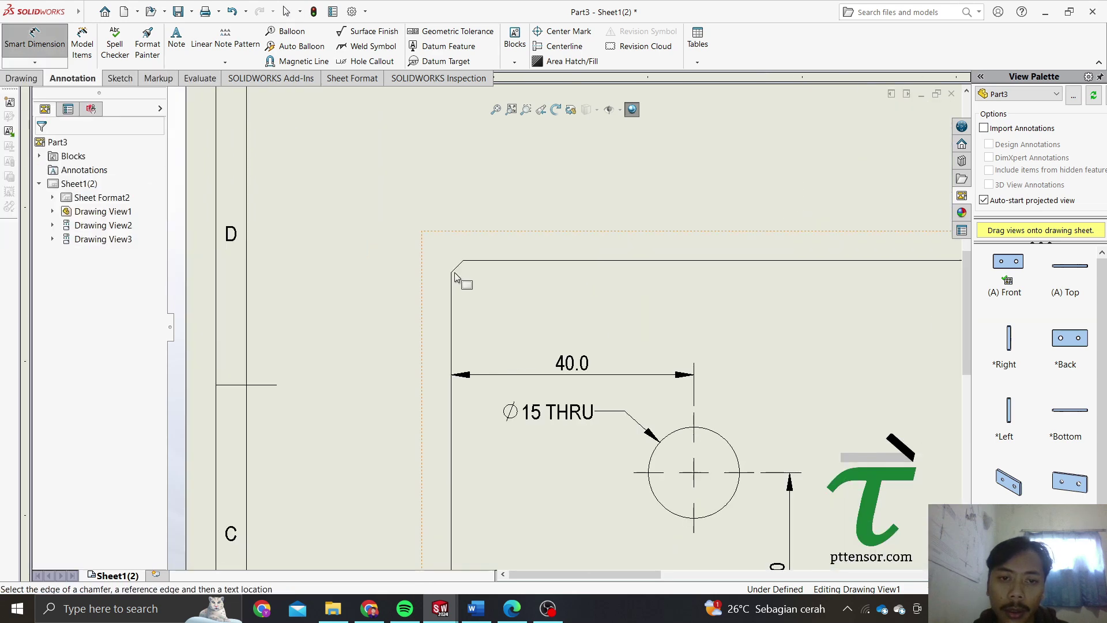
{"action": "left_click", "coordinate": [455, 270]}
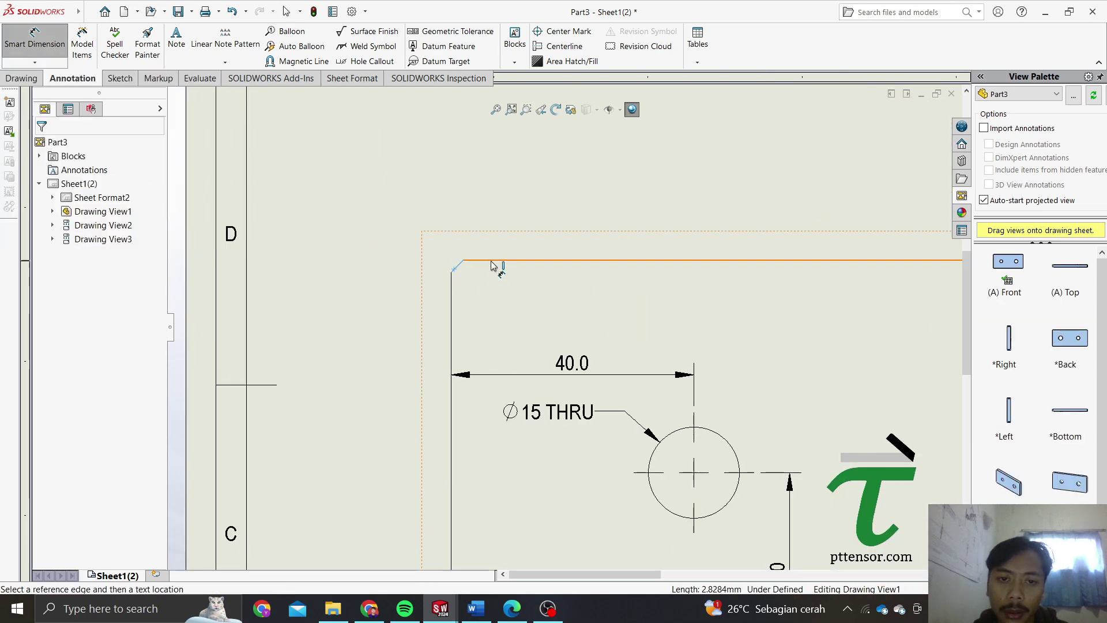
{"action": "left_click", "coordinate": [492, 266]}
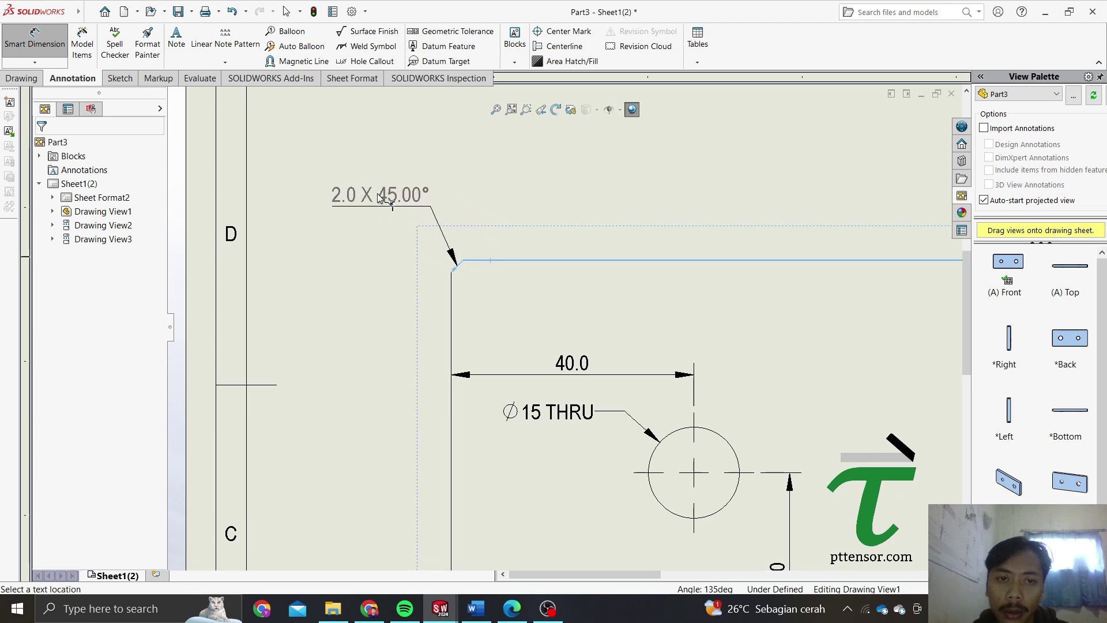
{"action": "left_click", "coordinate": [527, 189]}
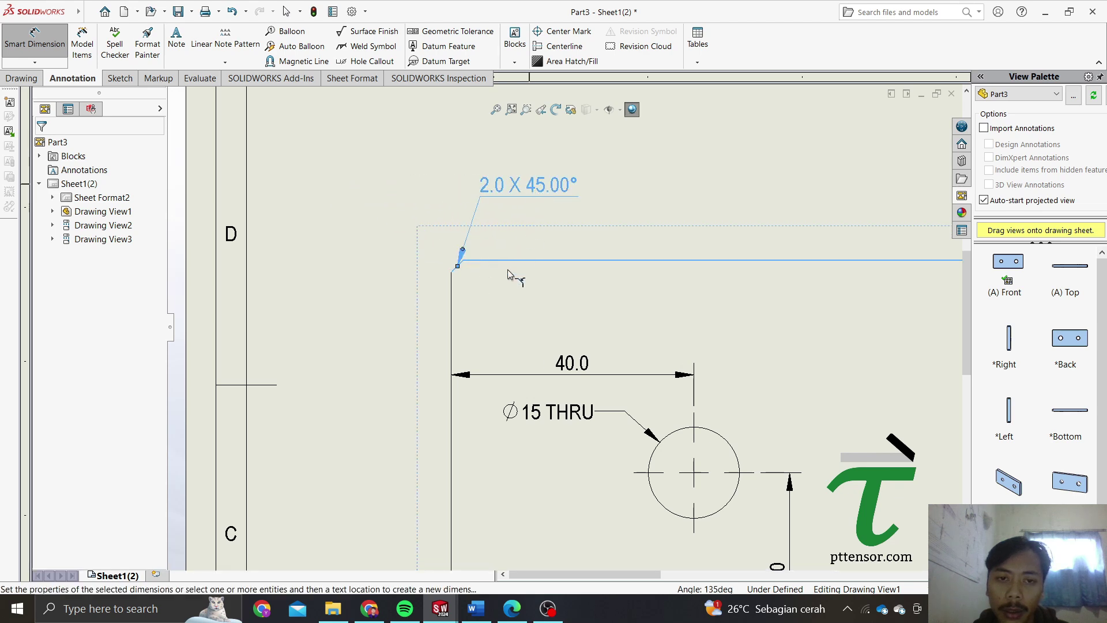
{"action": "scroll", "coordinate": [497, 281], "scroll_direction": "up", "scroll_amount": 5}
{"action": "key", "text": "Escape"}
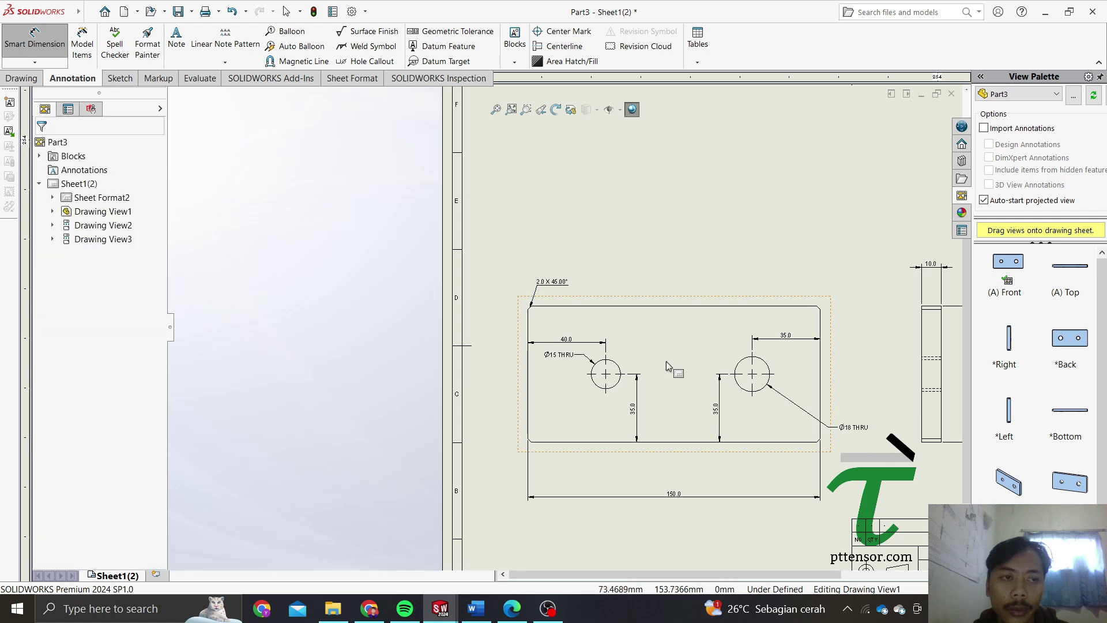
{"action": "key", "text": "Escape"}
Place datum A on the front view's top edge and datum B on the side view's edge
{"action": "scroll", "coordinate": [678, 348], "scroll_direction": "down", "scroll_amount": 3}
{"action": "scroll", "coordinate": [678, 348], "scroll_direction": "down", "scroll_amount": 2}
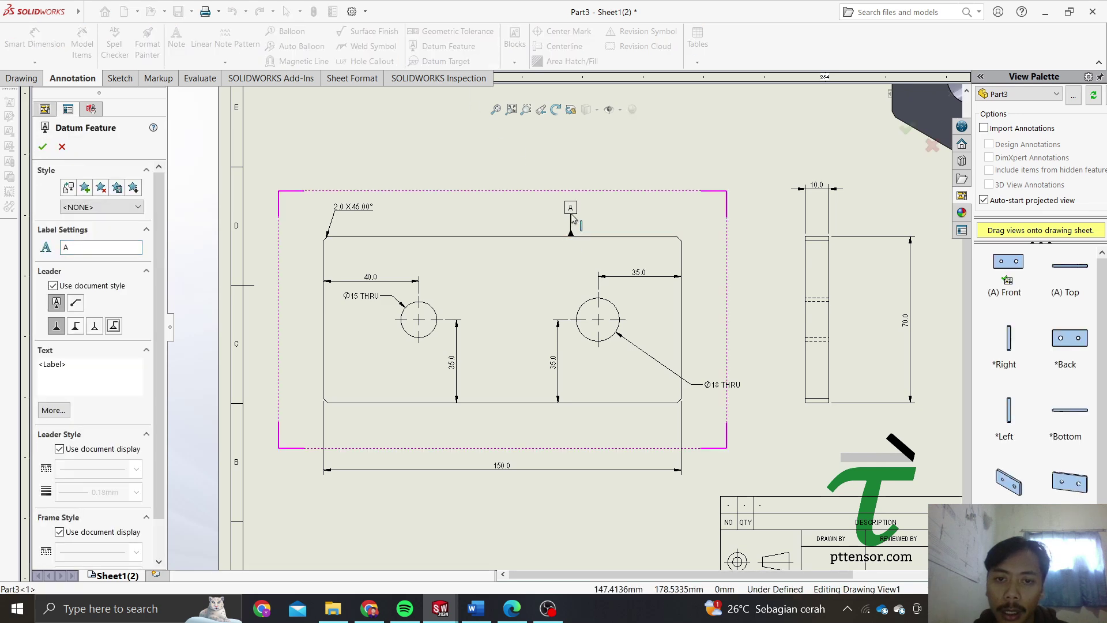
{"action": "left_click", "coordinate": [572, 217]}
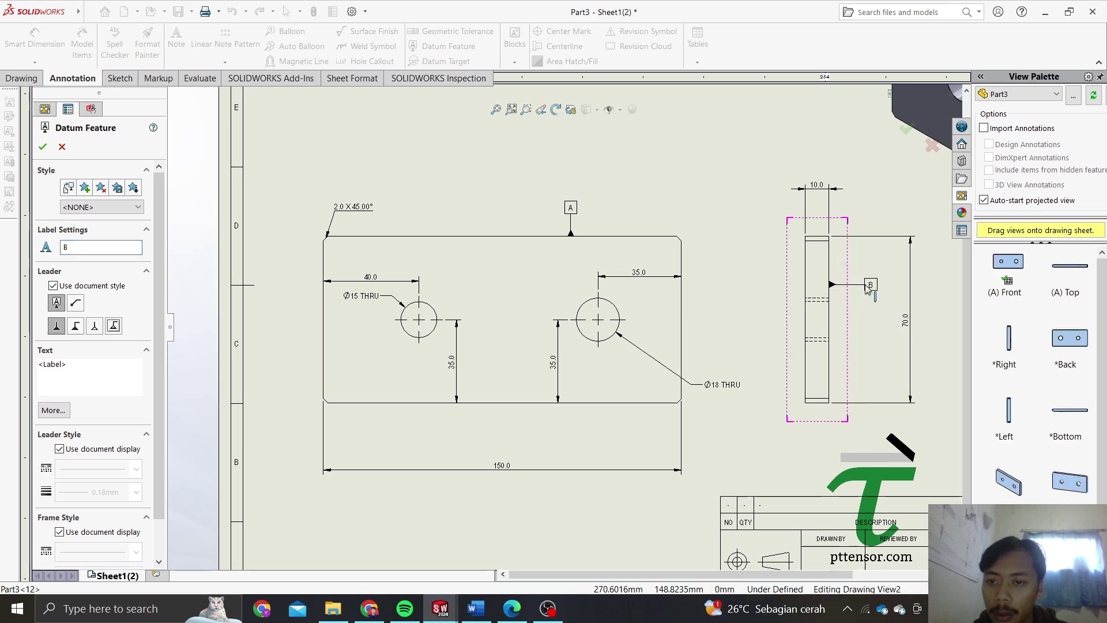
{"action": "left_click", "coordinate": [850, 272]}
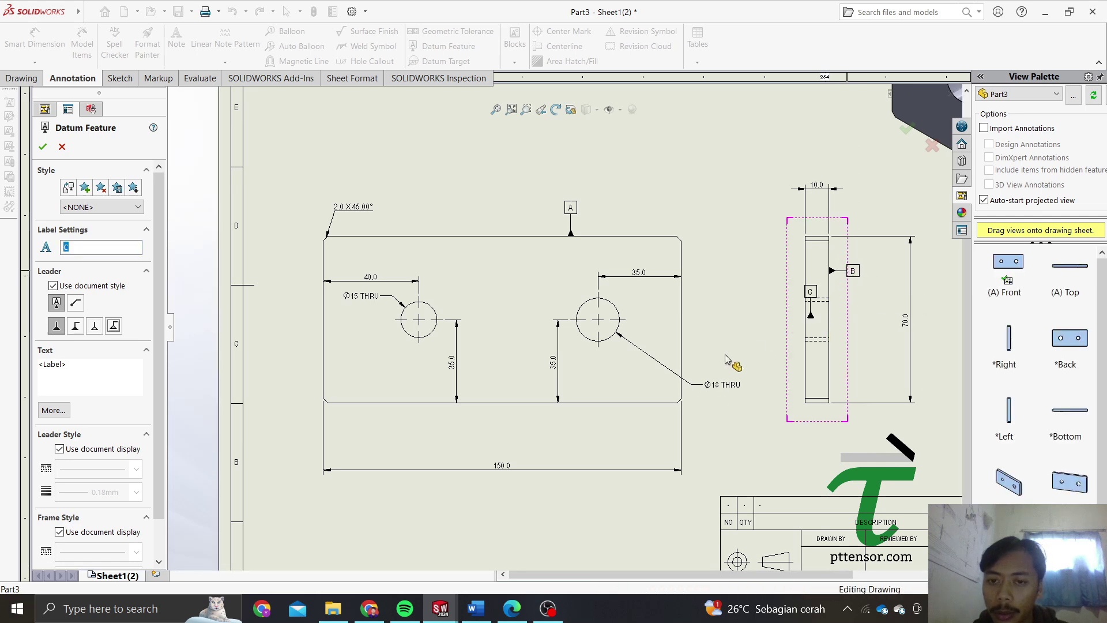
{"action": "scroll", "coordinate": [703, 327], "scroll_direction": "down", "scroll_amount": 3}
{"action": "scroll", "coordinate": [692, 346], "scroll_direction": "up", "scroll_amount": 2}
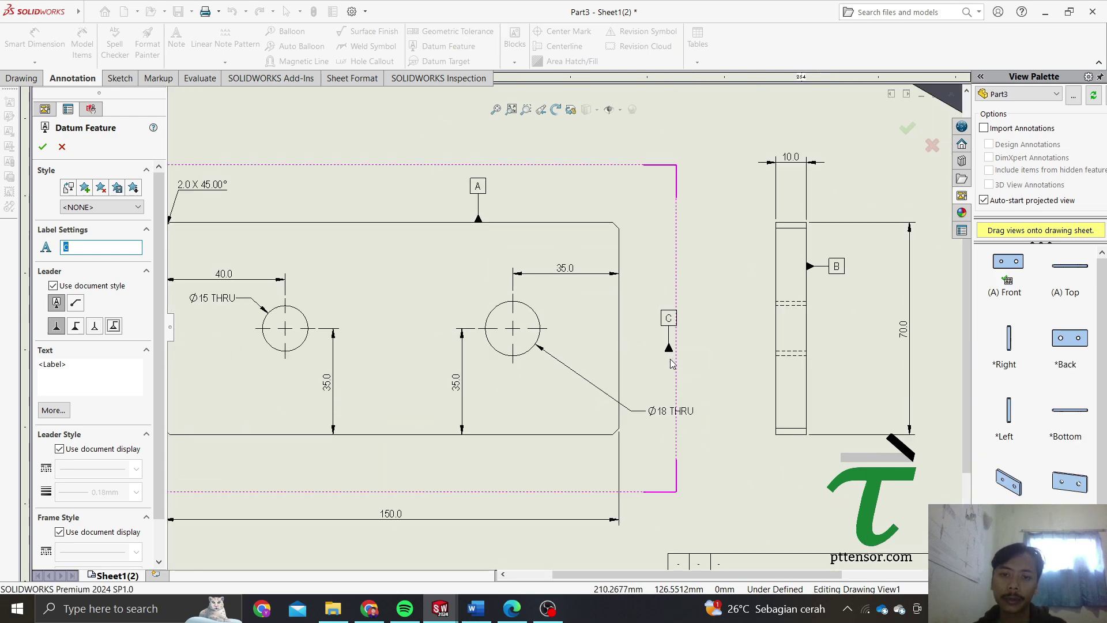
{"action": "key", "text": "Escape"}
{"action": "scroll", "coordinate": [603, 375], "scroll_direction": "down", "scroll_amount": 1}
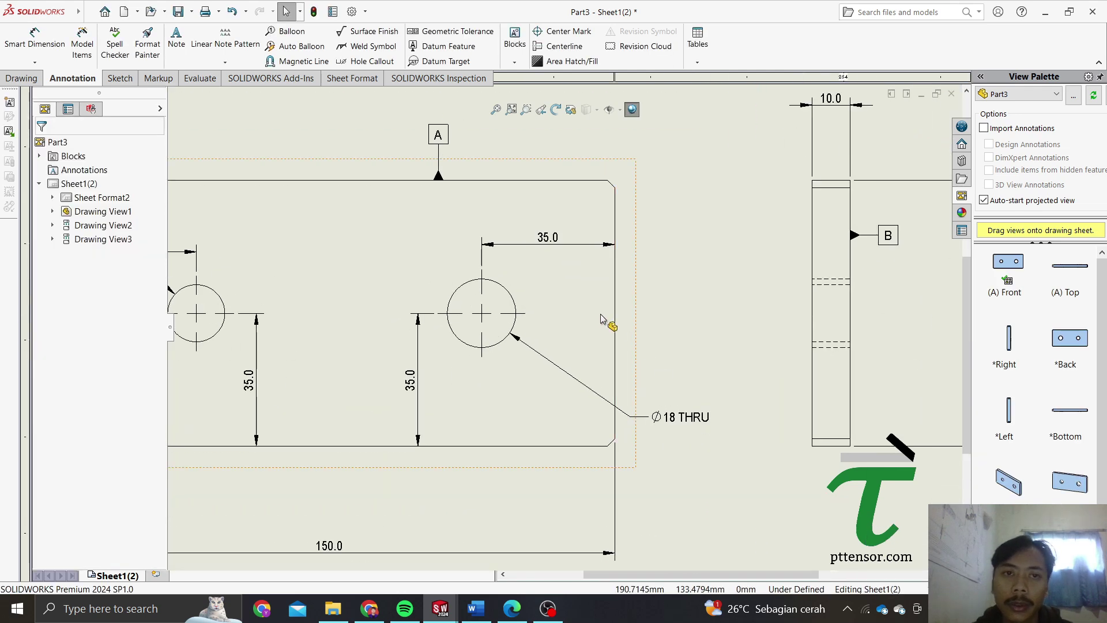
{"action": "scroll", "coordinate": [606, 311], "scroll_direction": "up", "scroll_amount": 2}
{"action": "scroll", "coordinate": [606, 308], "scroll_direction": "down", "scroll_amount": 1}
{"action": "scroll", "coordinate": [614, 300], "scroll_direction": "up", "scroll_amount": 1}
{"action": "scroll", "coordinate": [615, 295], "scroll_direction": "down", "scroll_amount": 1}
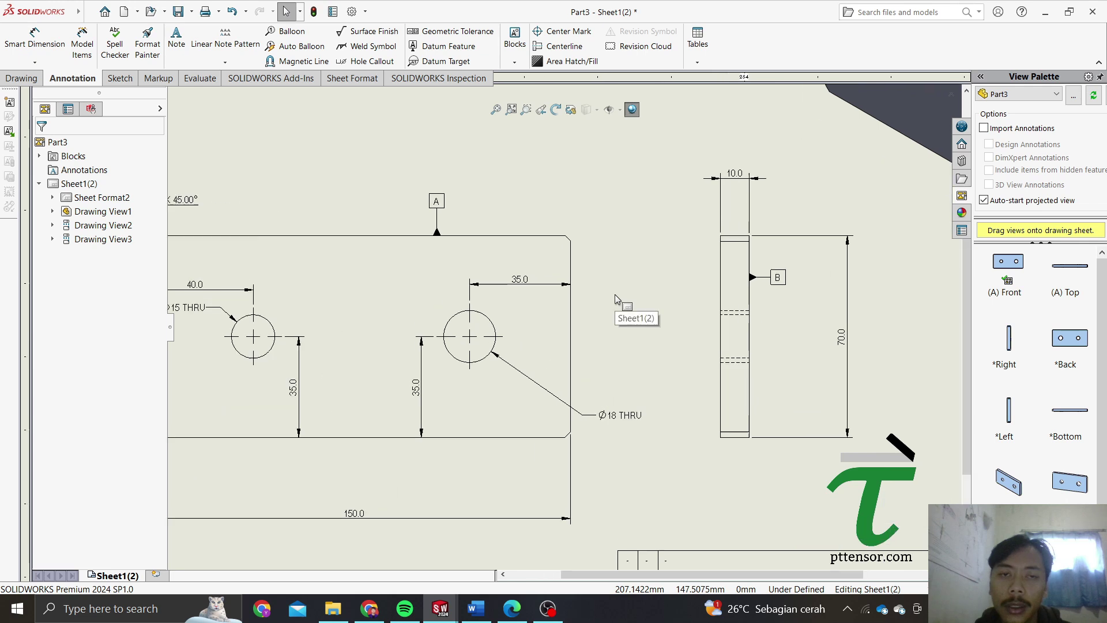
Start a Position tolerance frame by the Ø18 THRU note with a Ø0.02 zone, then view the reference PDF
{"action": "left_click", "coordinate": [469, 36]}
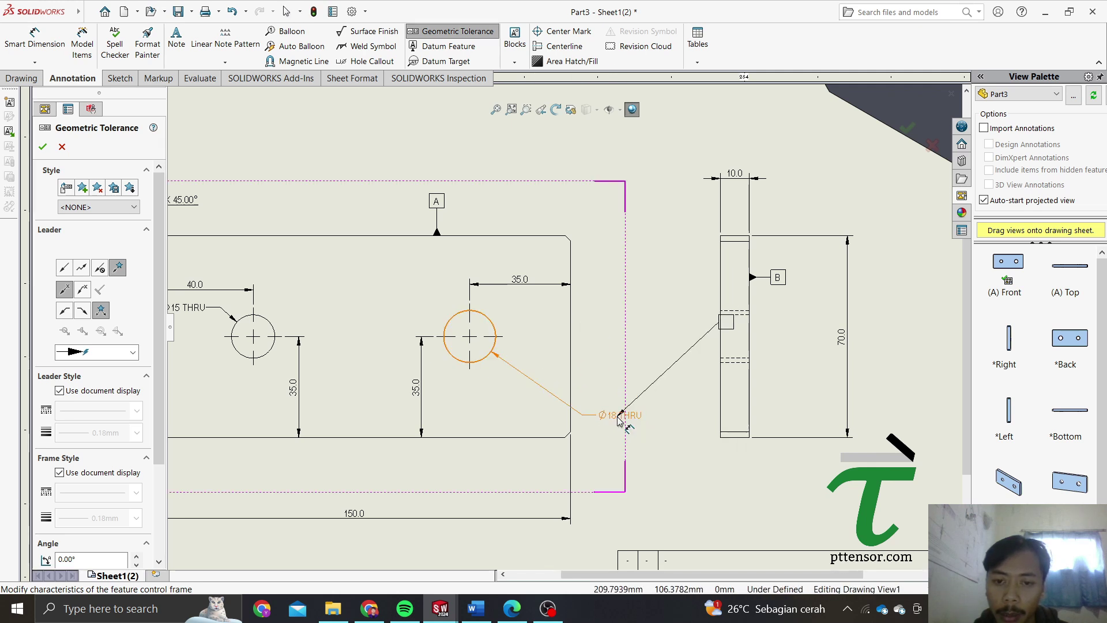
{"action": "left_click", "coordinate": [619, 418]}
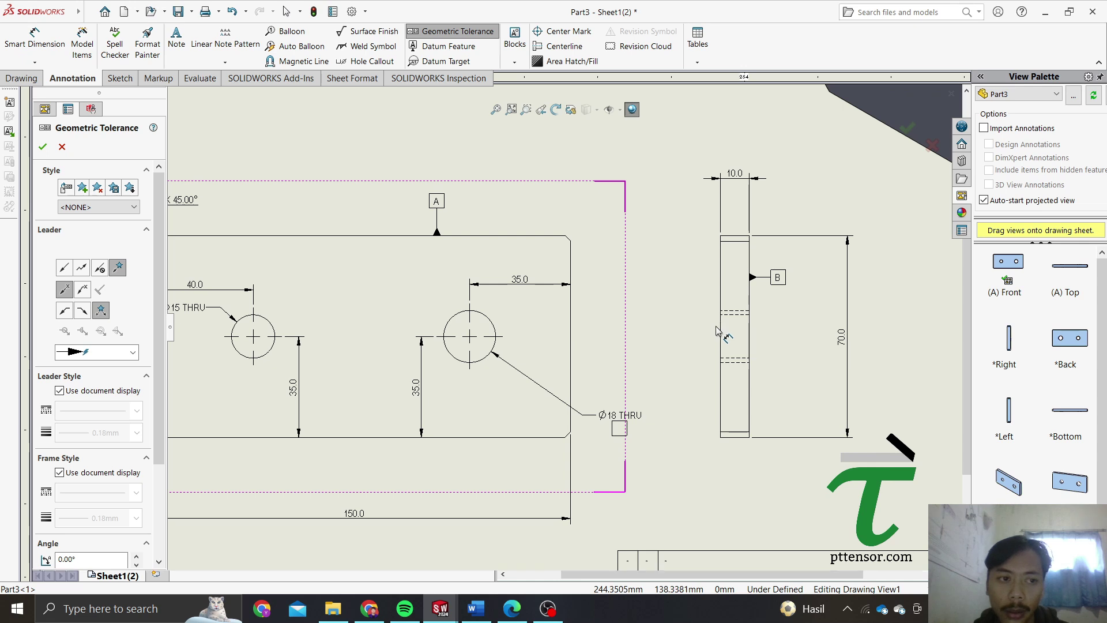
{"action": "left_click", "coordinate": [619, 429]}
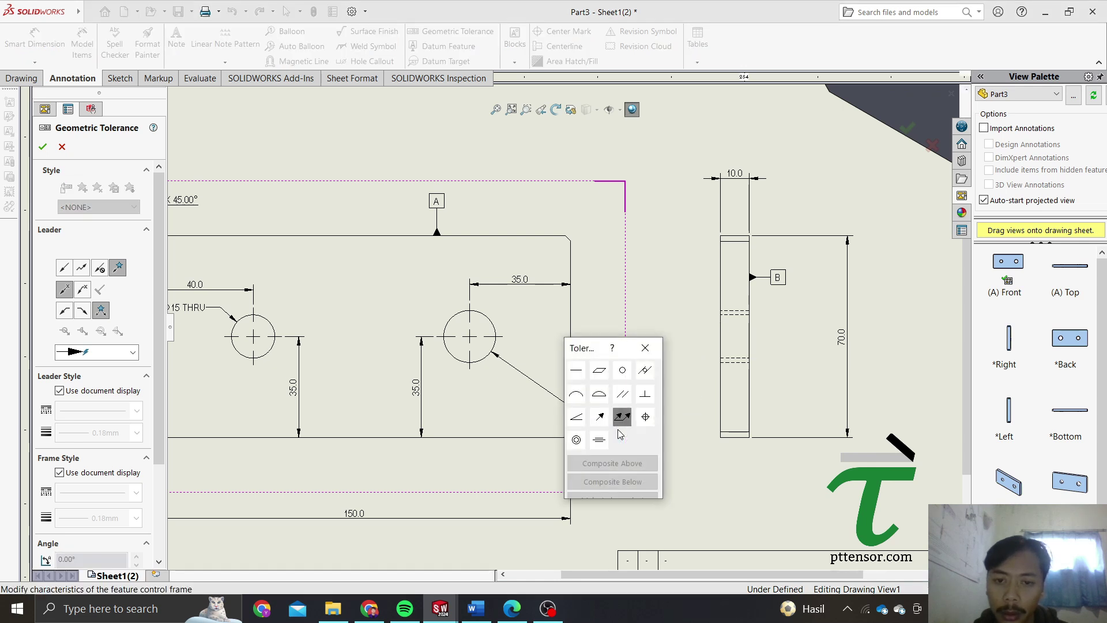
{"action": "left_click", "coordinate": [649, 419]}
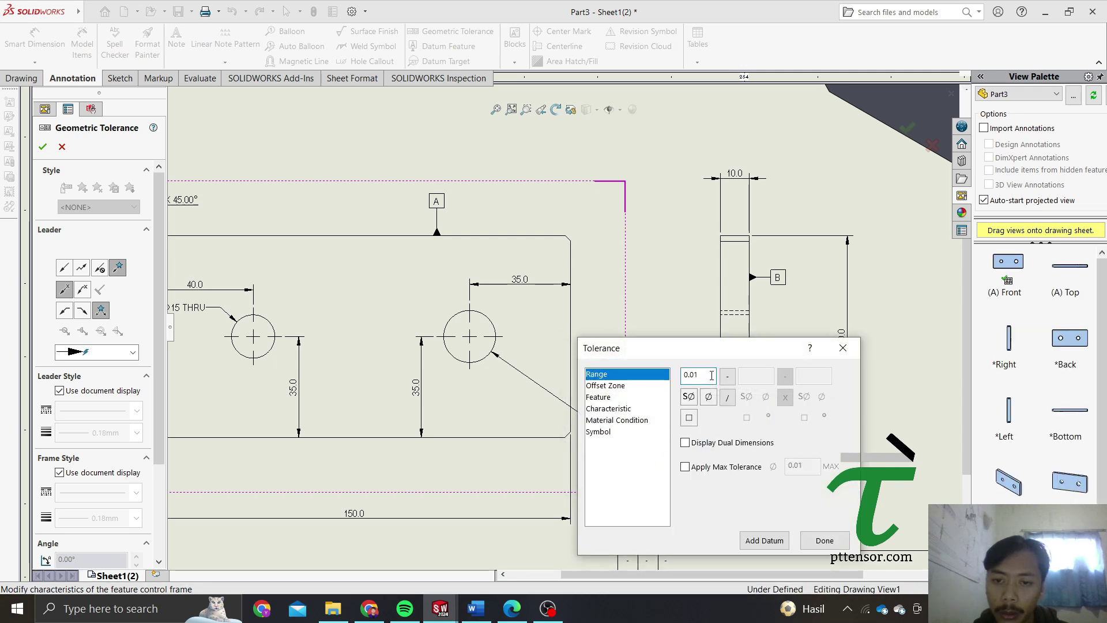
{"action": "key", "text": "BackSpace"}
{"action": "type", "text": "2"}
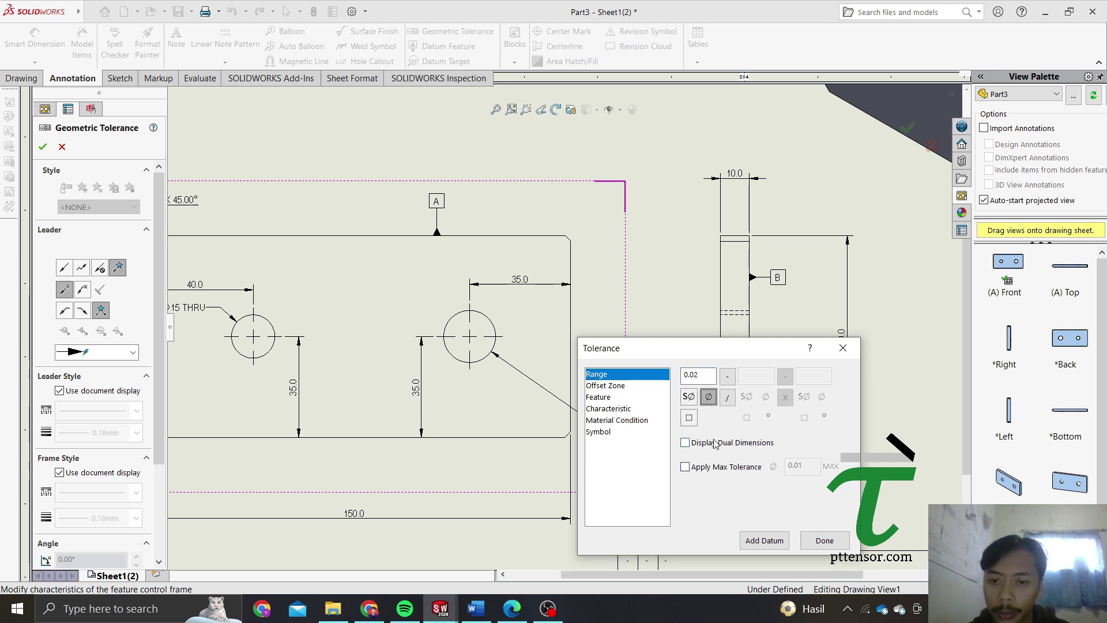
{"action": "left_click", "coordinate": [636, 389]}
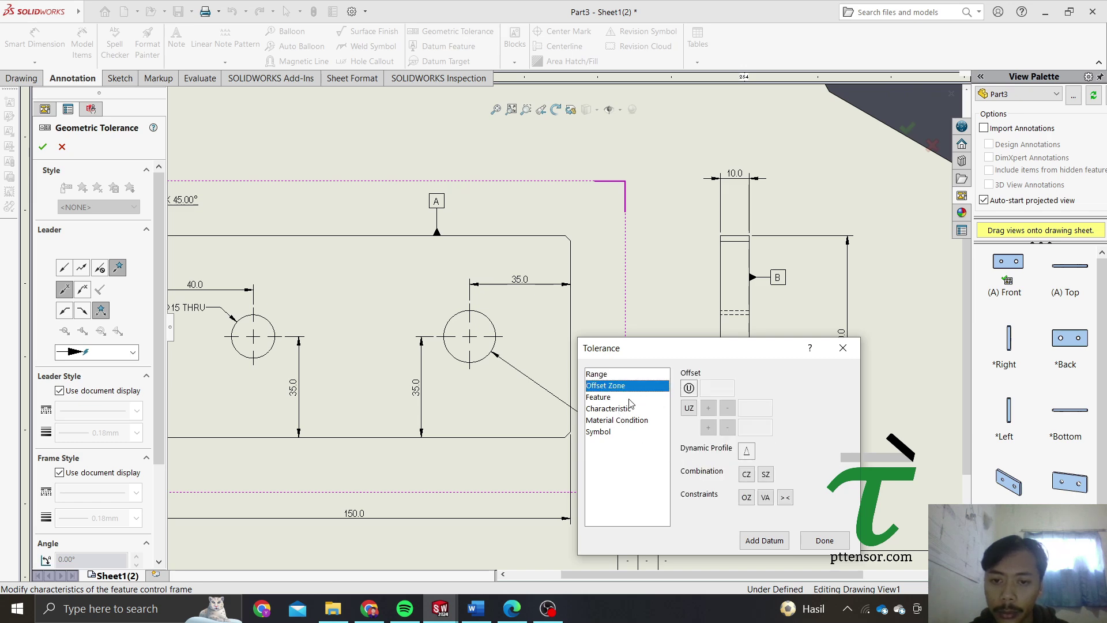
{"action": "left_click", "coordinate": [503, 610]}
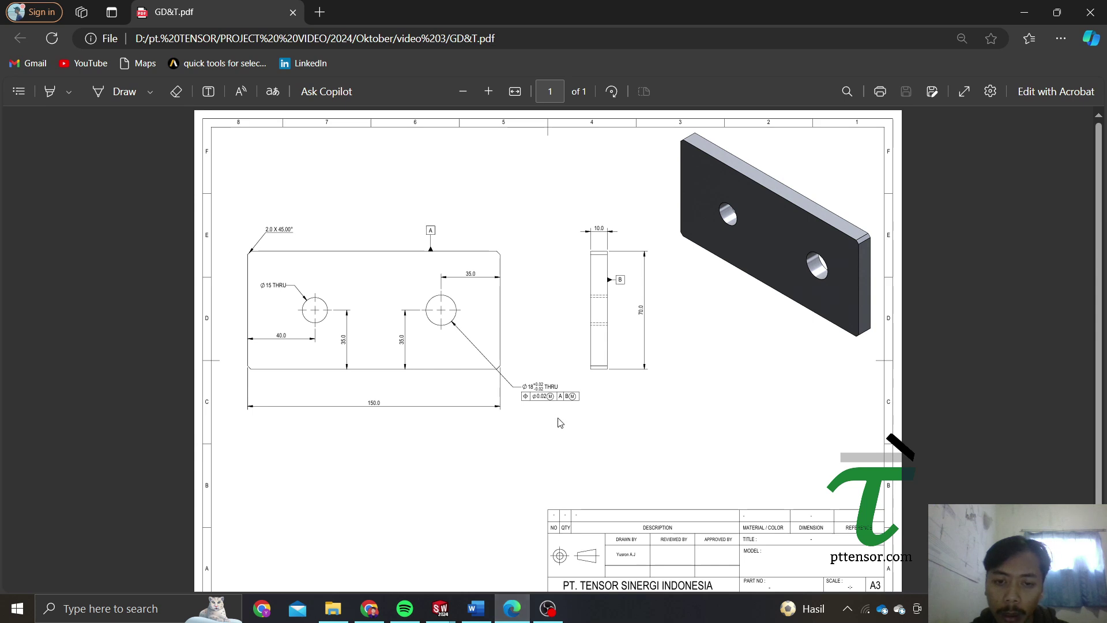
{"action": "scroll", "coordinate": [560, 423], "scroll_direction": "up", "scroll_amount": 2, "text": "ctrl"}
{"action": "scroll", "coordinate": [557, 415], "scroll_direction": "up", "scroll_amount": 2, "text": "ctrl"}
{"action": "scroll", "coordinate": [548, 400], "scroll_direction": "up", "scroll_amount": 2, "text": "ctrl"}
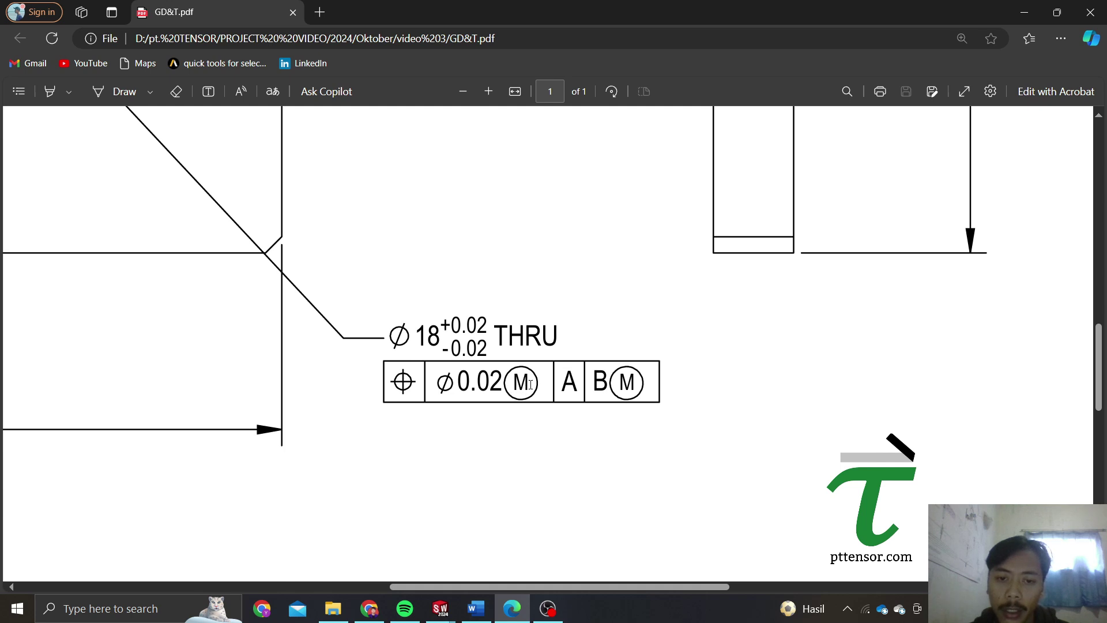
{"action": "scroll", "coordinate": [529, 390], "scroll_direction": "down", "scroll_amount": 2, "text": "ctrl"}
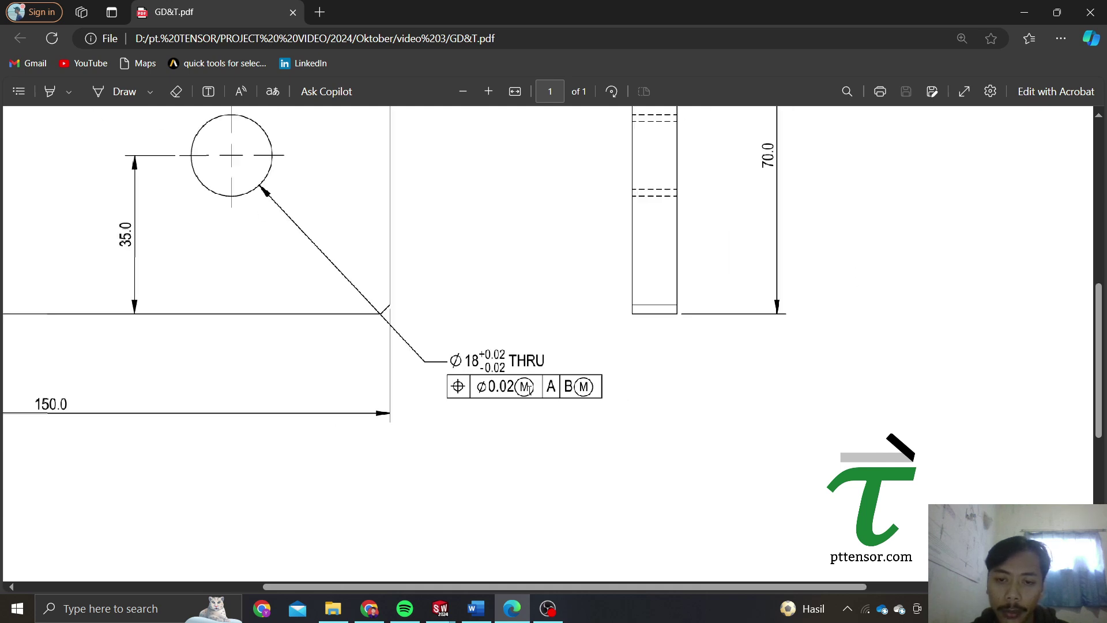
{"action": "scroll", "coordinate": [530, 401], "scroll_direction": "down", "scroll_amount": 2, "text": "ctrl"}
{"action": "scroll", "coordinate": [531, 411], "scroll_direction": "down", "scroll_amount": 1, "text": "ctrl"}
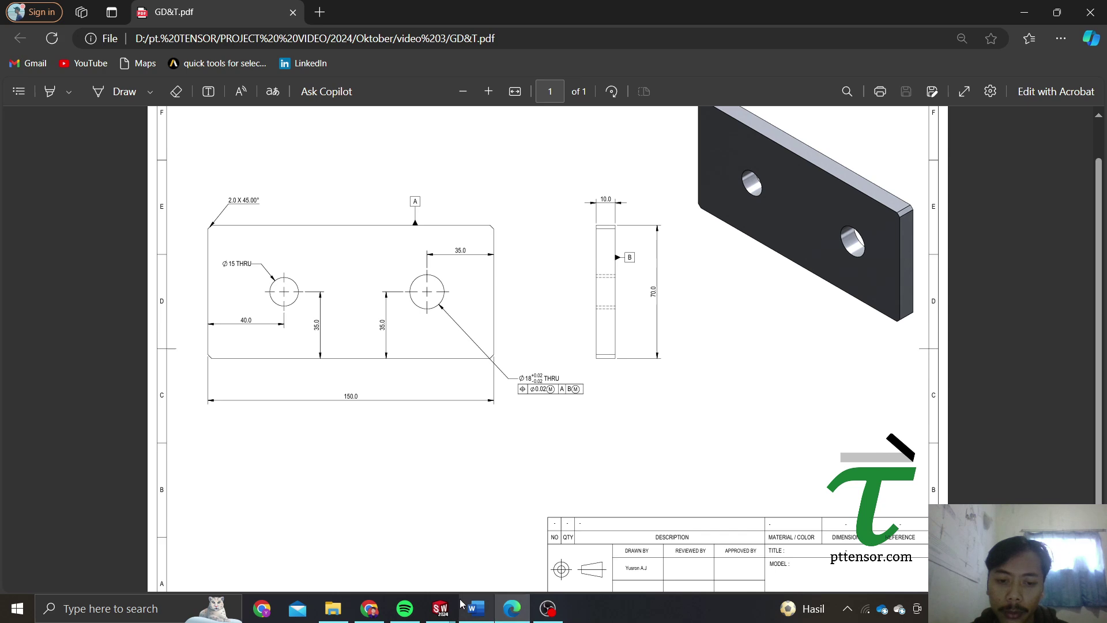
{"action": "mouse_move", "coordinate": [440, 608]}
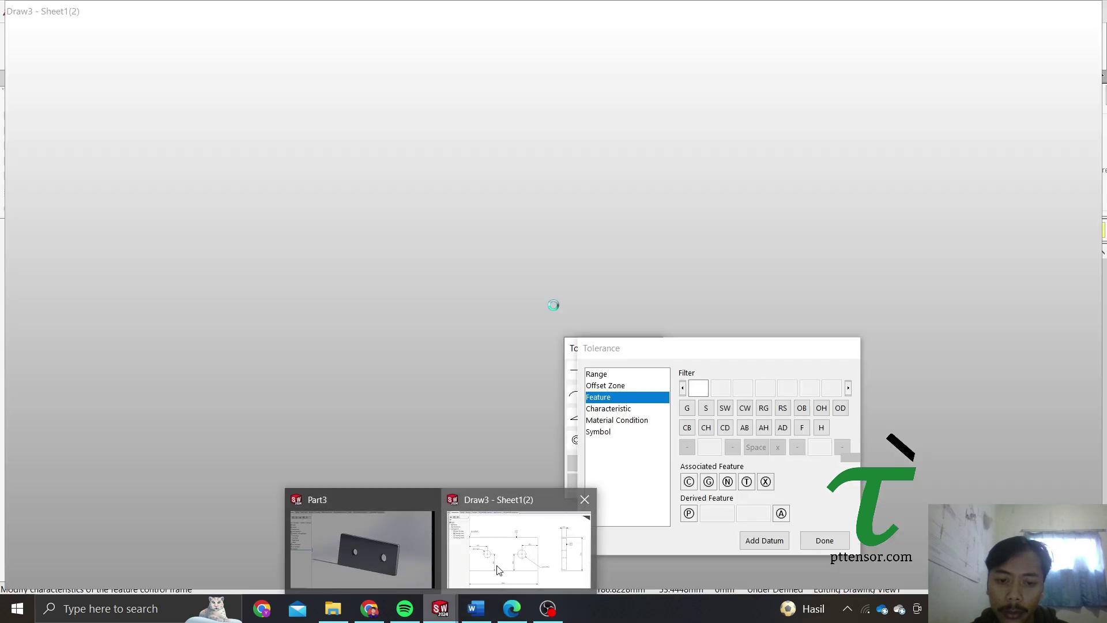
Finish the position frame as Ø0.02 at MMC referencing datum A and datum B at MMC
{"action": "left_click", "coordinate": [499, 570]}
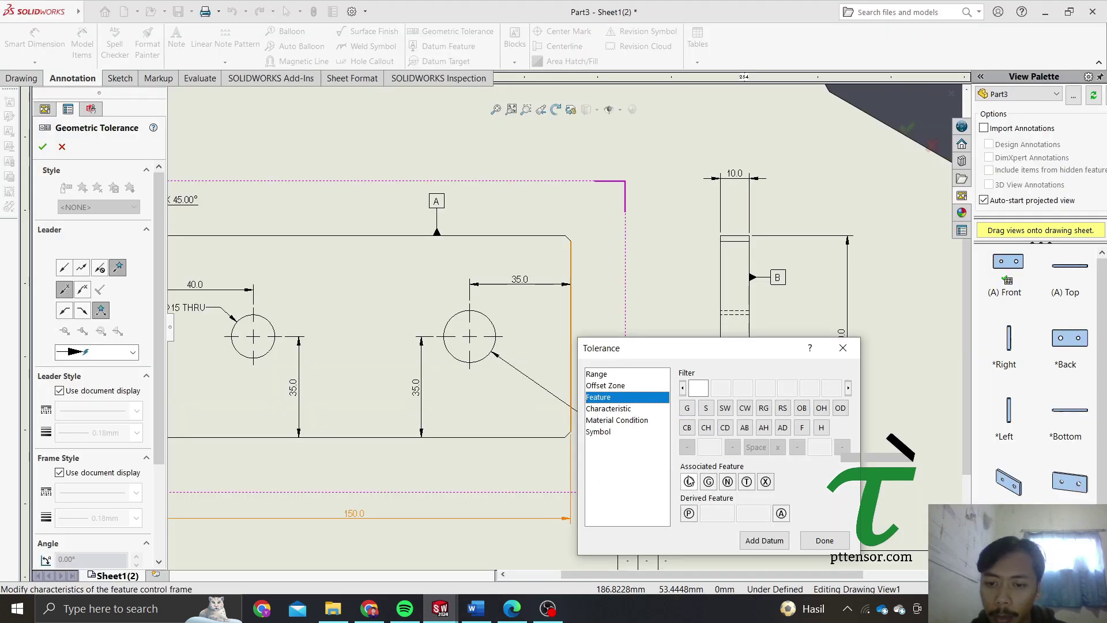
{"action": "left_click", "coordinate": [634, 422]}
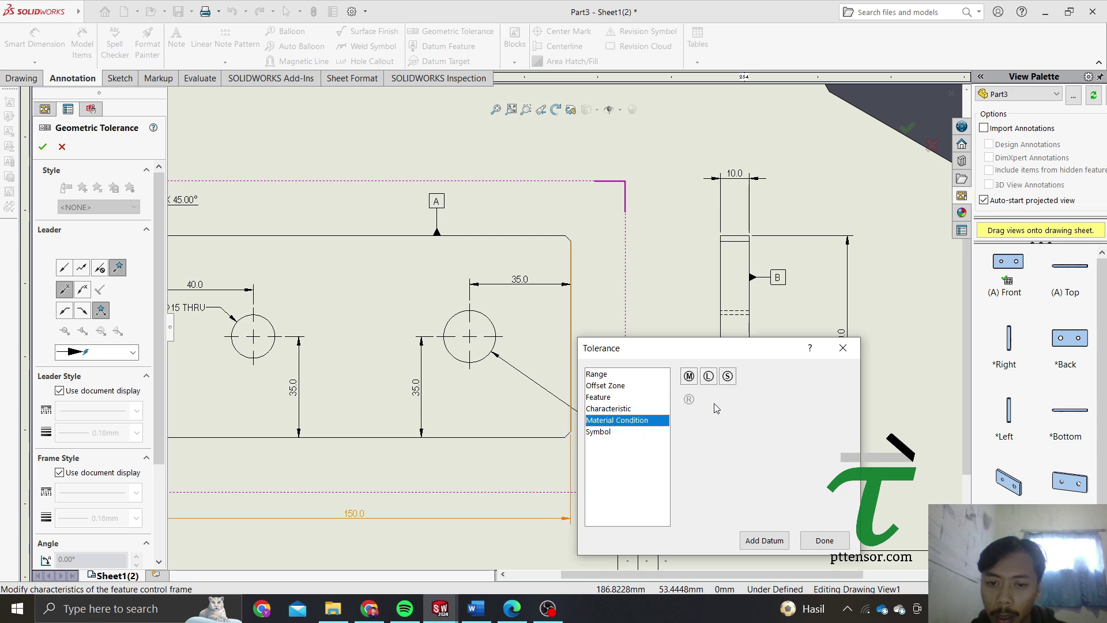
{"action": "left_click", "coordinate": [606, 434]}
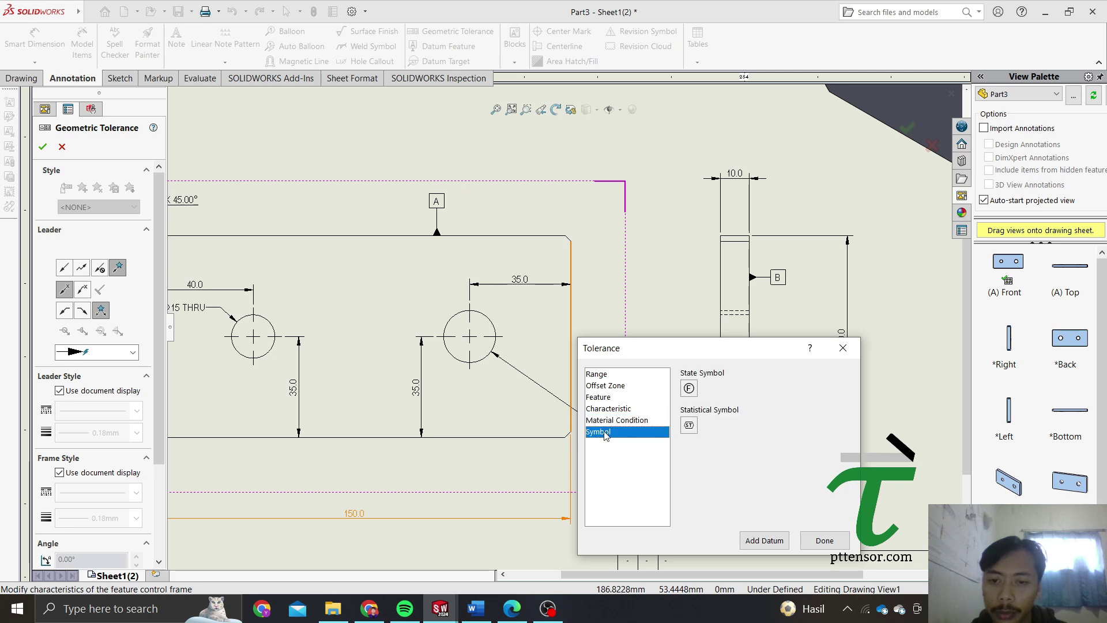
{"action": "left_click", "coordinate": [774, 541]}
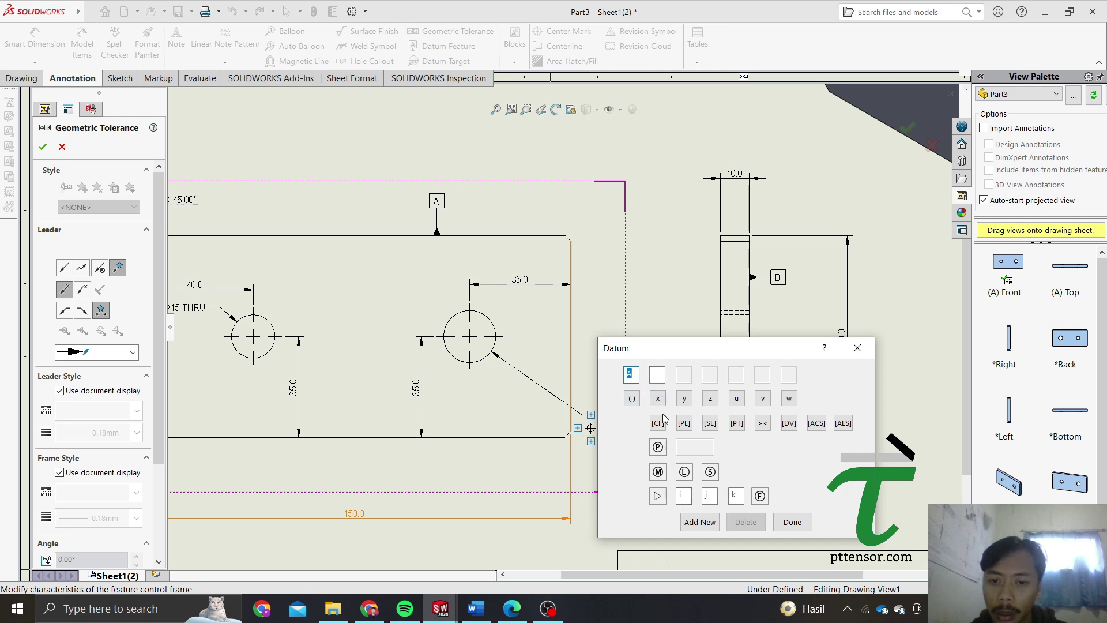
{"action": "left_click", "coordinate": [711, 527]}
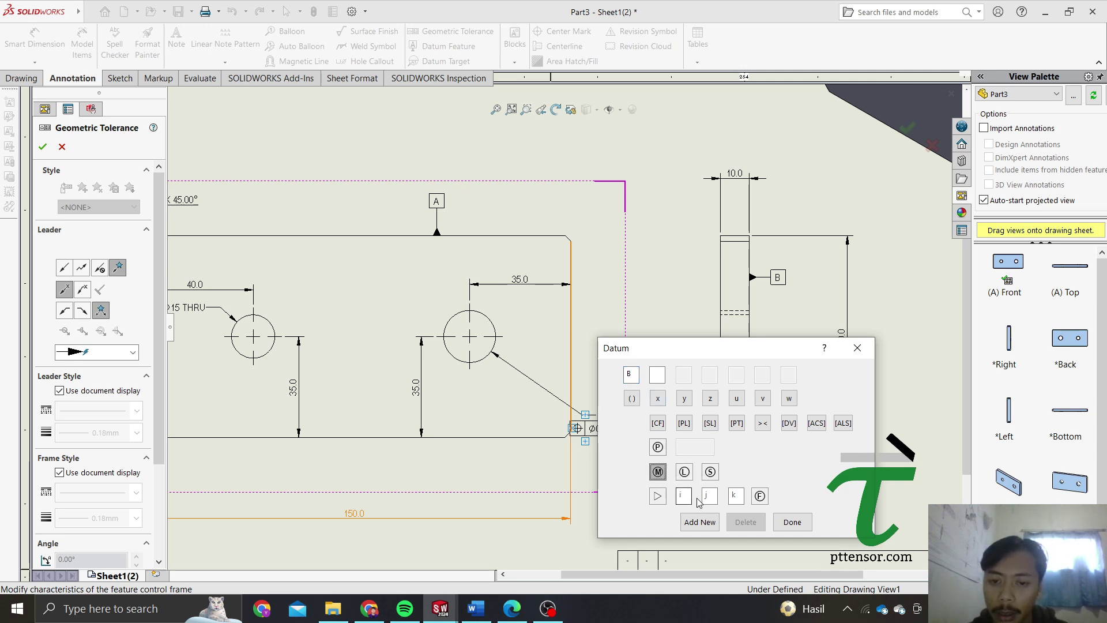
{"action": "left_click", "coordinate": [791, 522]}
Confirm the position tolerance frame under the Ø18 THRU callout
{"action": "scroll", "coordinate": [660, 448], "scroll_direction": "down", "scroll_amount": 2}
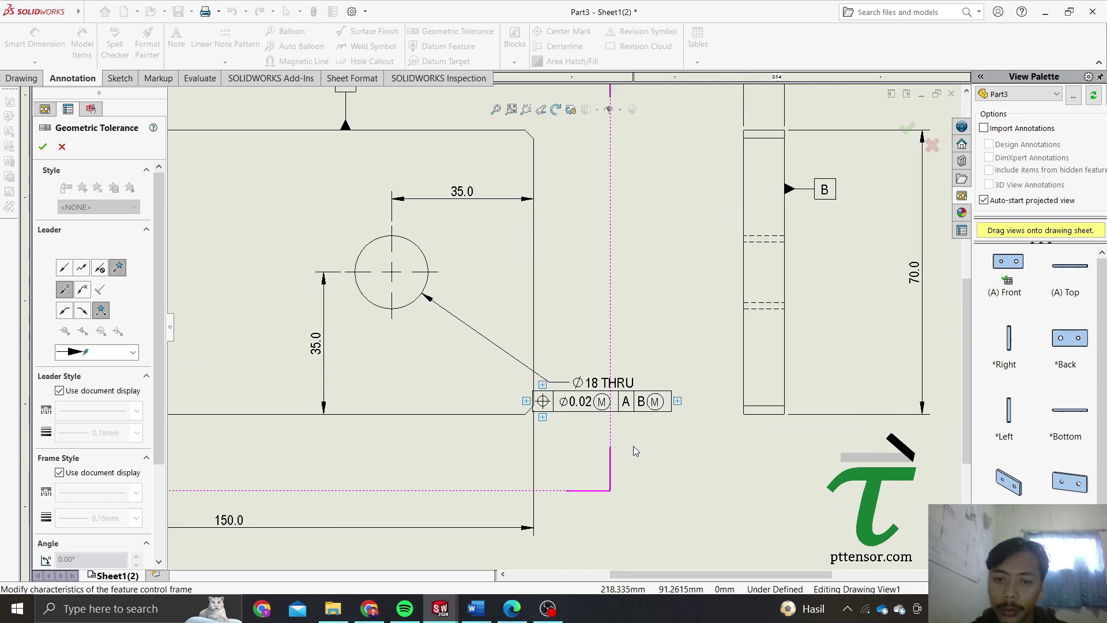
{"action": "scroll", "coordinate": [603, 432], "scroll_direction": "down", "scroll_amount": 2}
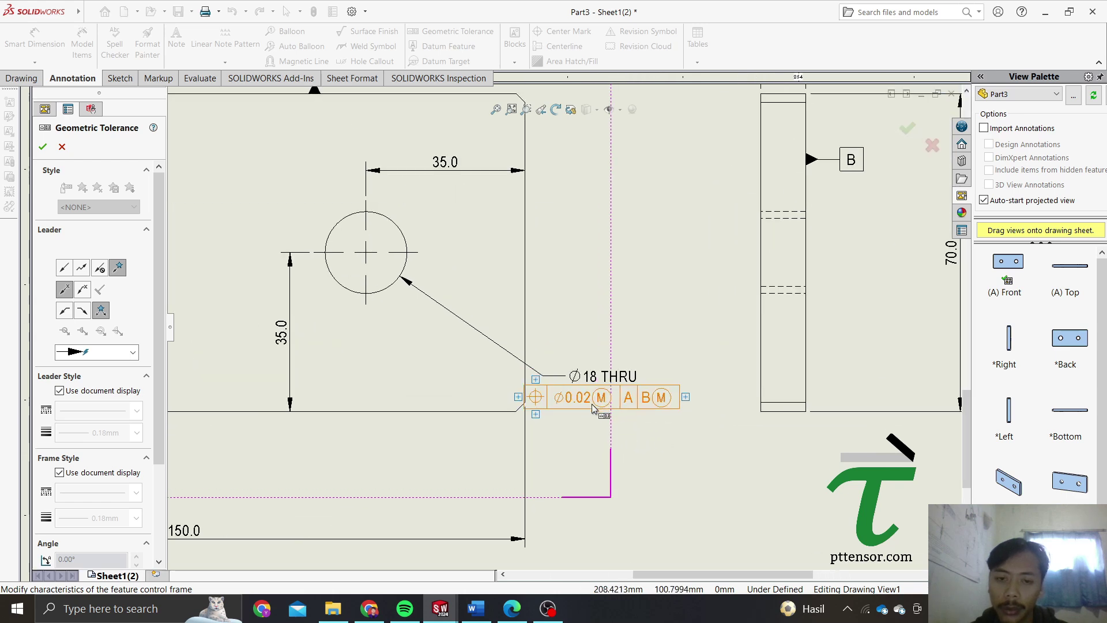
{"action": "left_click", "coordinate": [689, 455]}
{"action": "scroll", "coordinate": [694, 473], "scroll_direction": "up", "scroll_amount": 3}
{"action": "scroll", "coordinate": [461, 300], "scroll_direction": "down", "scroll_amount": 1}
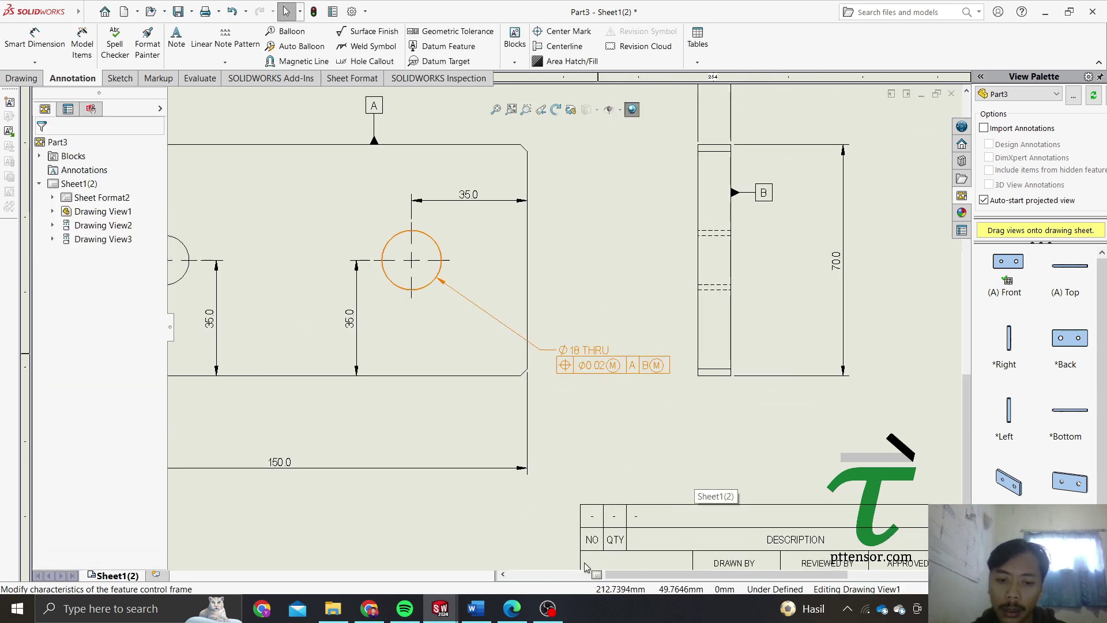
{"action": "scroll", "coordinate": [461, 300], "scroll_direction": "down", "scroll_amount": 1}
Compare the frame with the reference GD&T PDF, then return to the drawing
{"action": "left_click", "coordinate": [511, 608]}
{"action": "scroll", "coordinate": [550, 388], "scroll_direction": "down", "scroll_amount": 1}
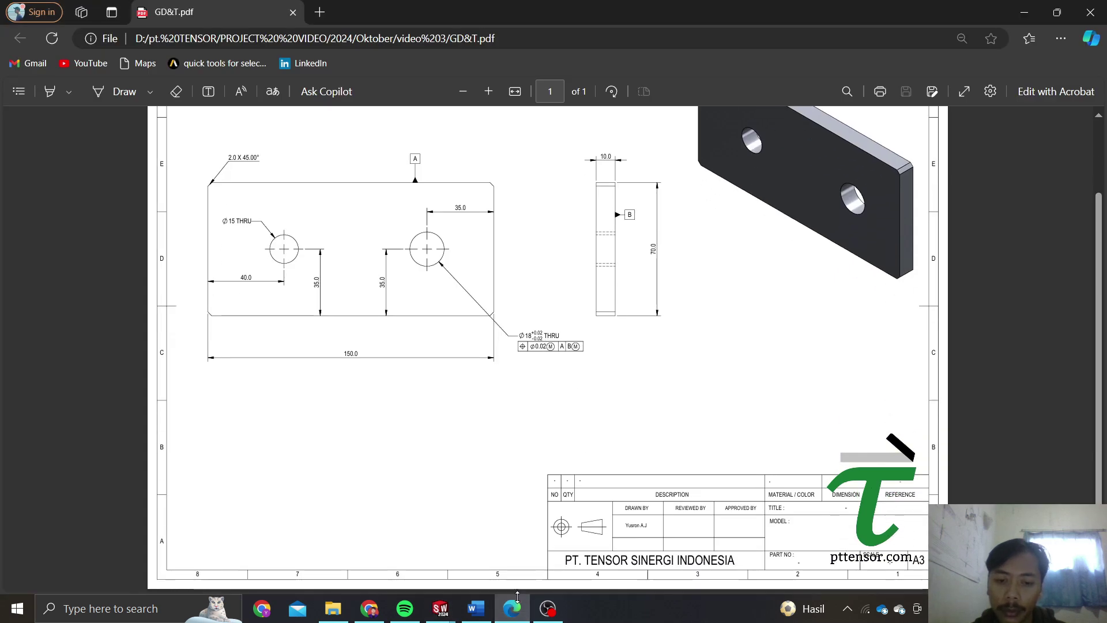
{"action": "mouse_move", "coordinate": [439, 608]}
{"action": "left_click", "coordinate": [519, 542]}
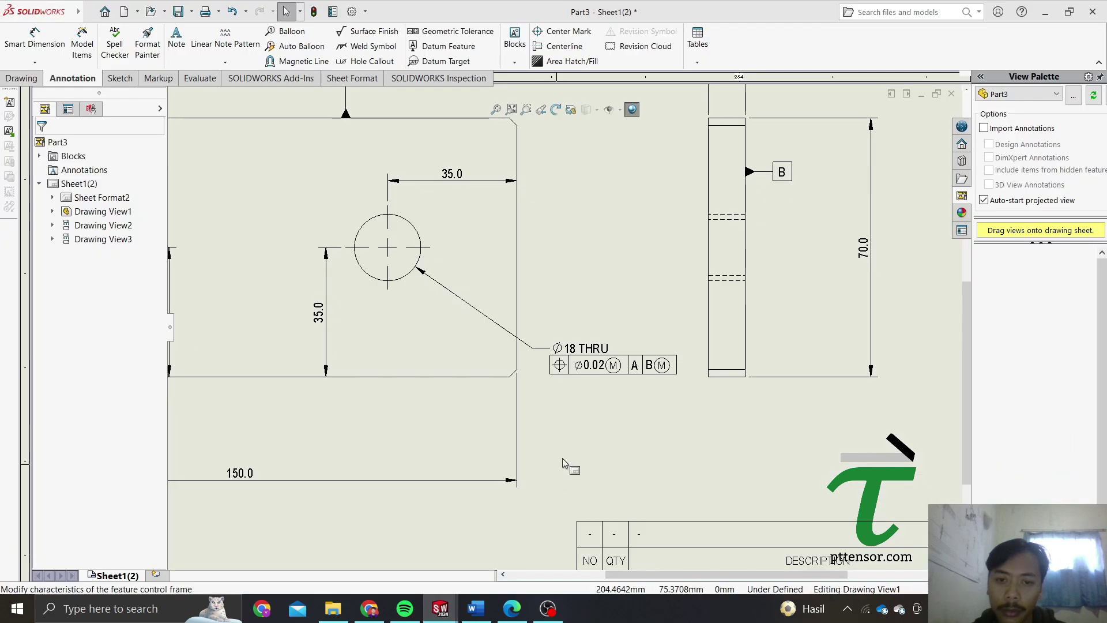
{"action": "left_click", "coordinate": [564, 463]}
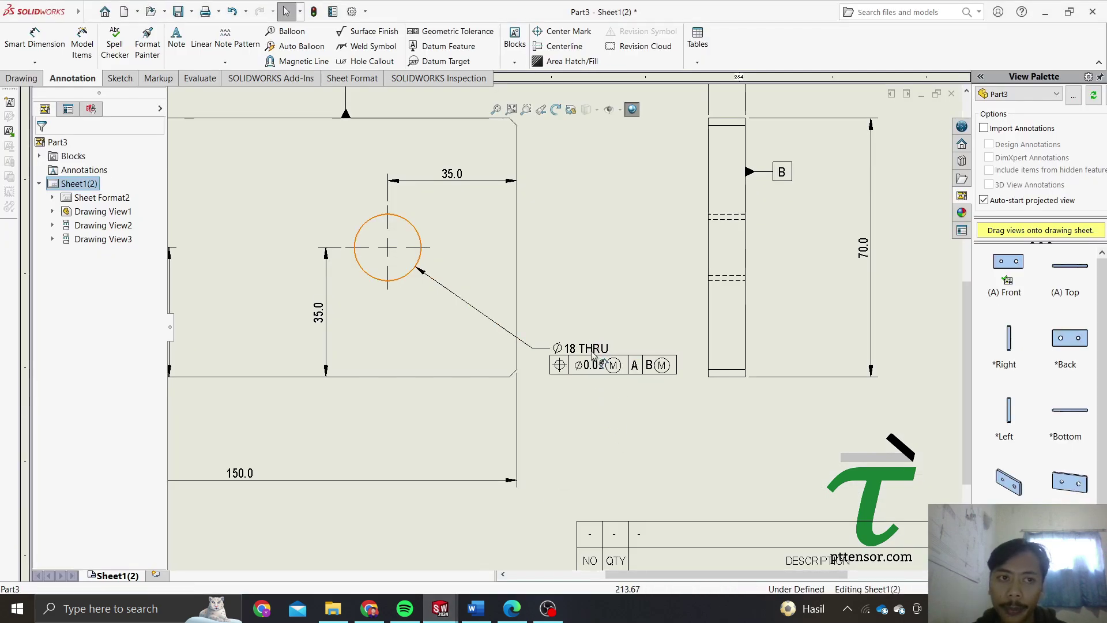
{"action": "scroll", "coordinate": [594, 356], "scroll_direction": "up", "scroll_amount": 3}
{"action": "scroll", "coordinate": [589, 346], "scroll_direction": "down", "scroll_amount": 3}
{"action": "scroll", "coordinate": [570, 375], "scroll_direction": "down", "scroll_amount": 1}
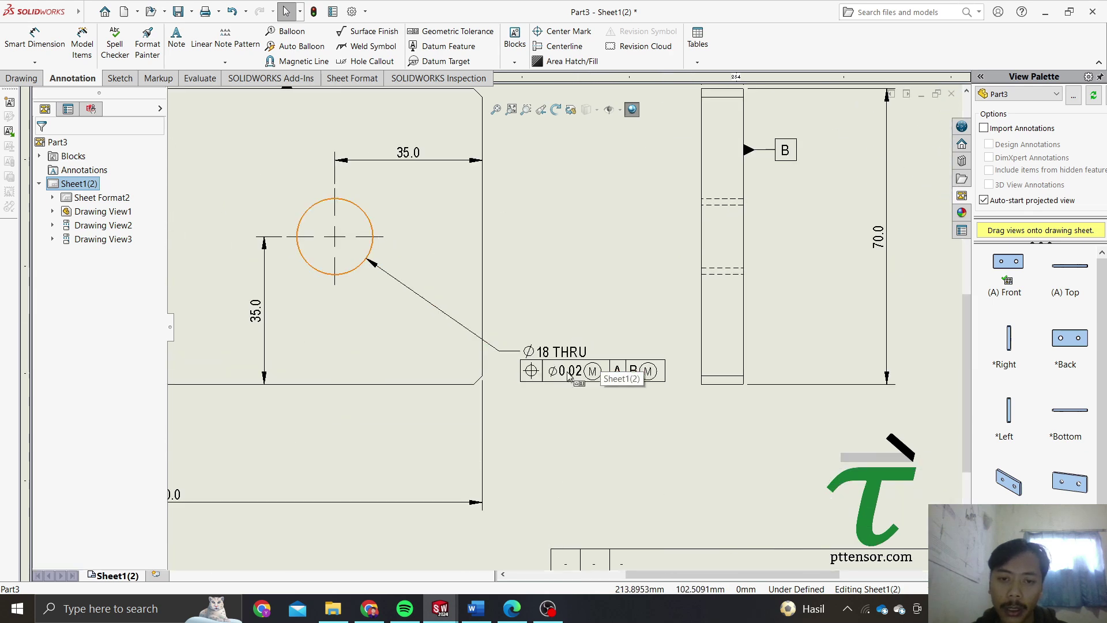
{"action": "scroll", "coordinate": [570, 373], "scroll_direction": "down", "scroll_amount": 2}
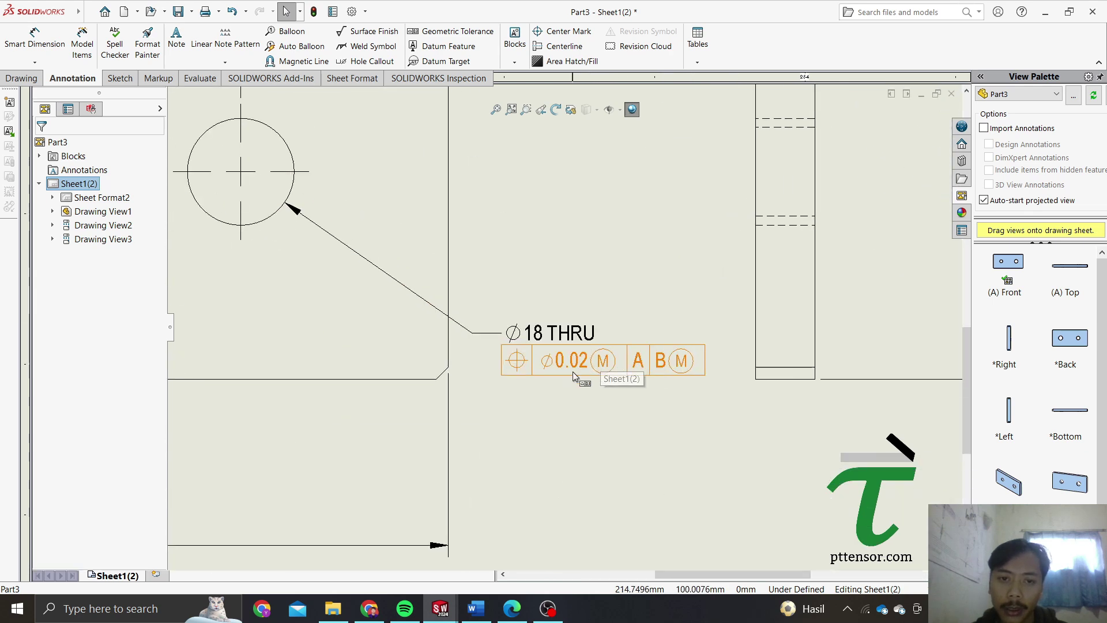
Set the Ø18 THRU callout's tolerance to Bilateral with +0.02 and -0.02 mm
{"action": "left_click", "coordinate": [567, 332]}
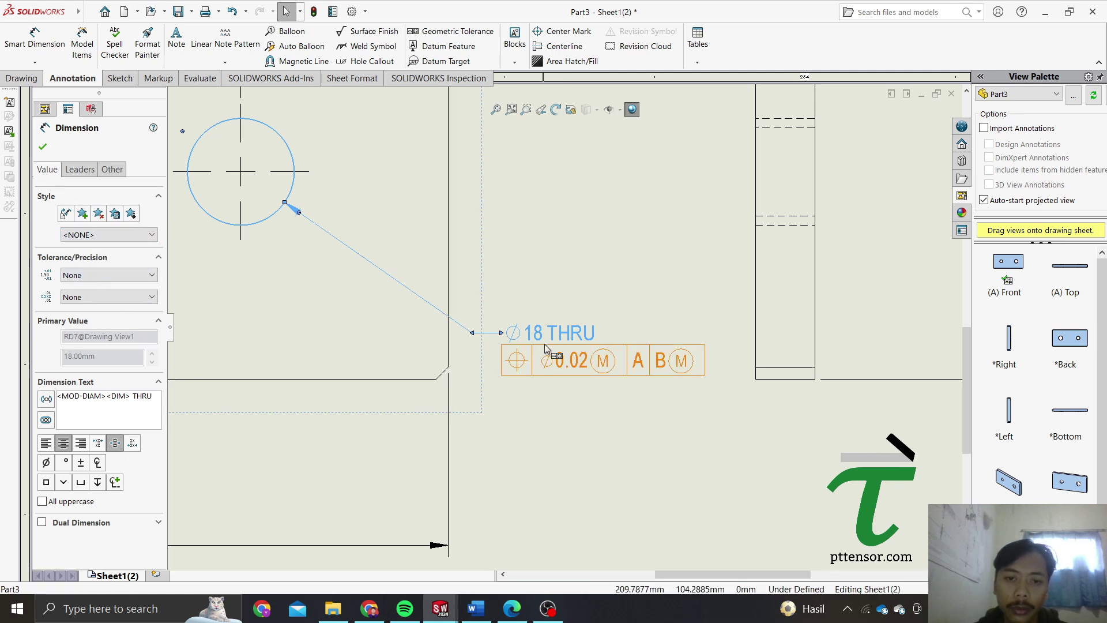
{"action": "left_click", "coordinate": [81, 170]}
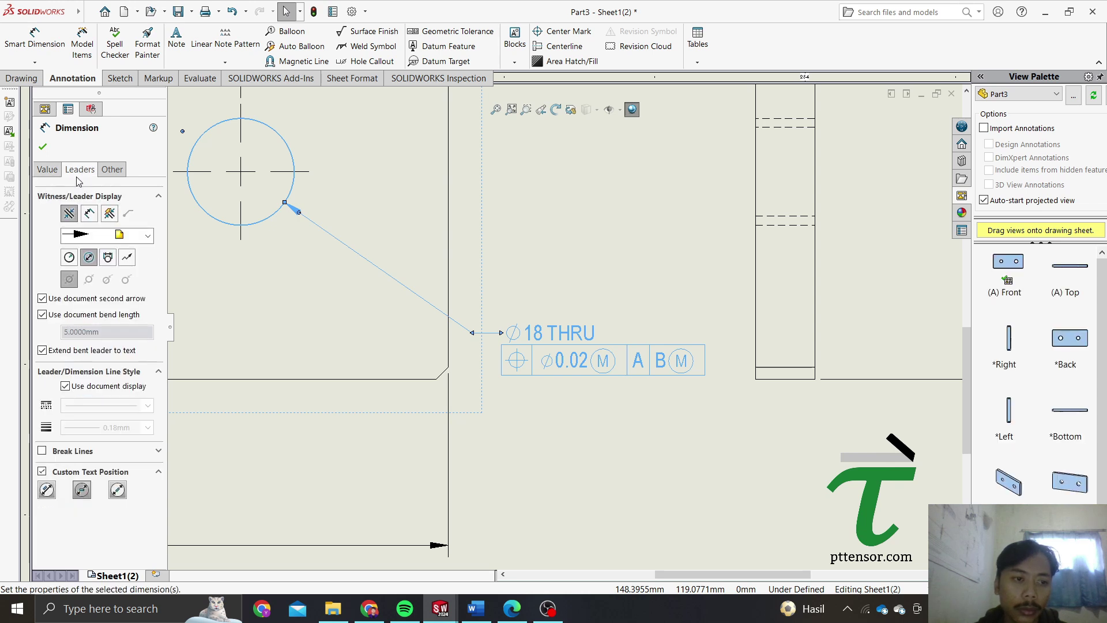
{"action": "left_click", "coordinate": [49, 171]}
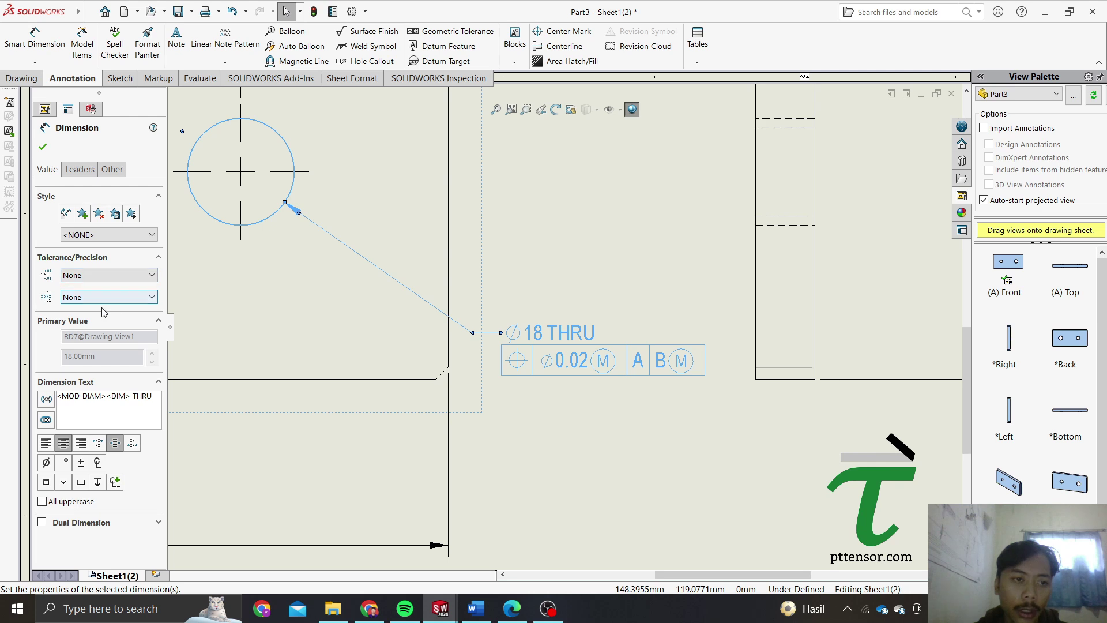
{"action": "left_click", "coordinate": [122, 299]}
{"action": "left_click", "coordinate": [127, 306]}
{"action": "left_click", "coordinate": [151, 277]}
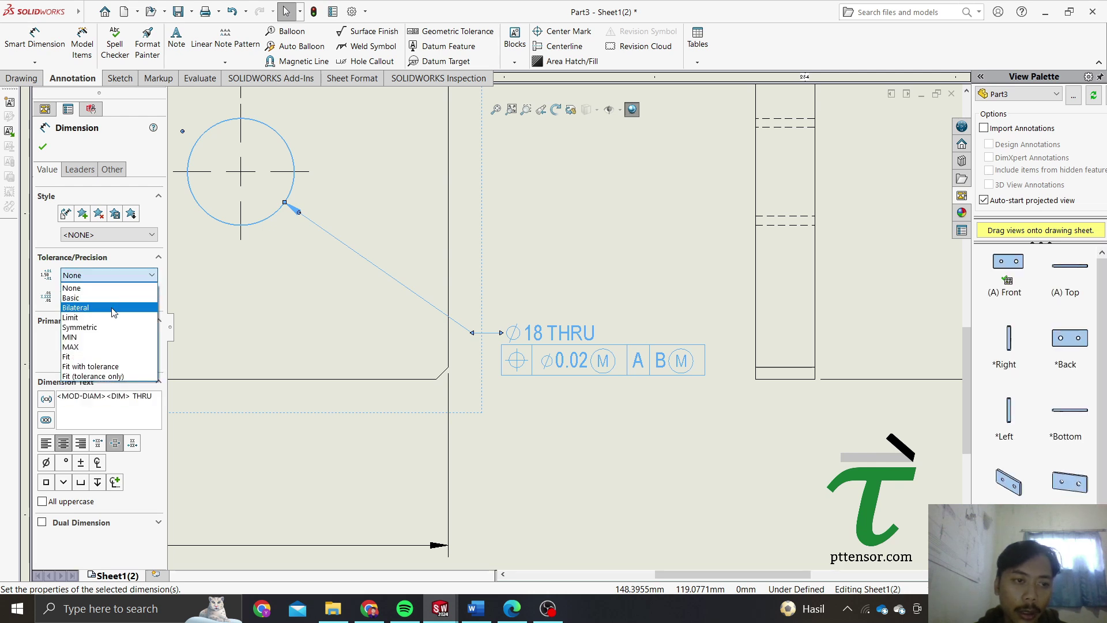
{"action": "left_click", "coordinate": [96, 307]}
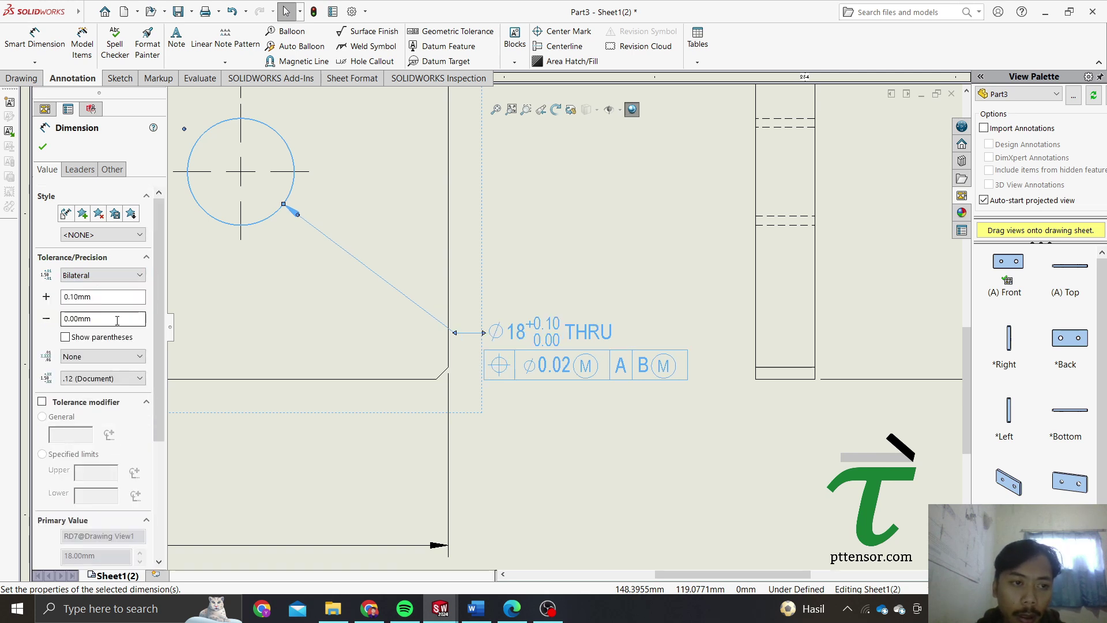
{"action": "left_click", "coordinate": [76, 299]}
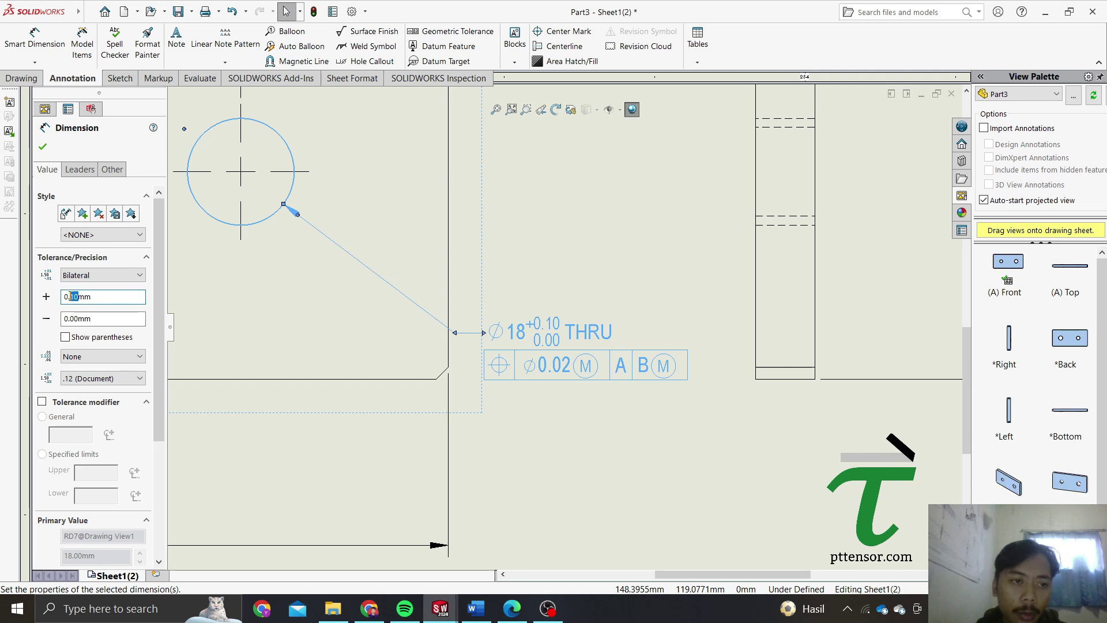
{"action": "type", "text": "0"}
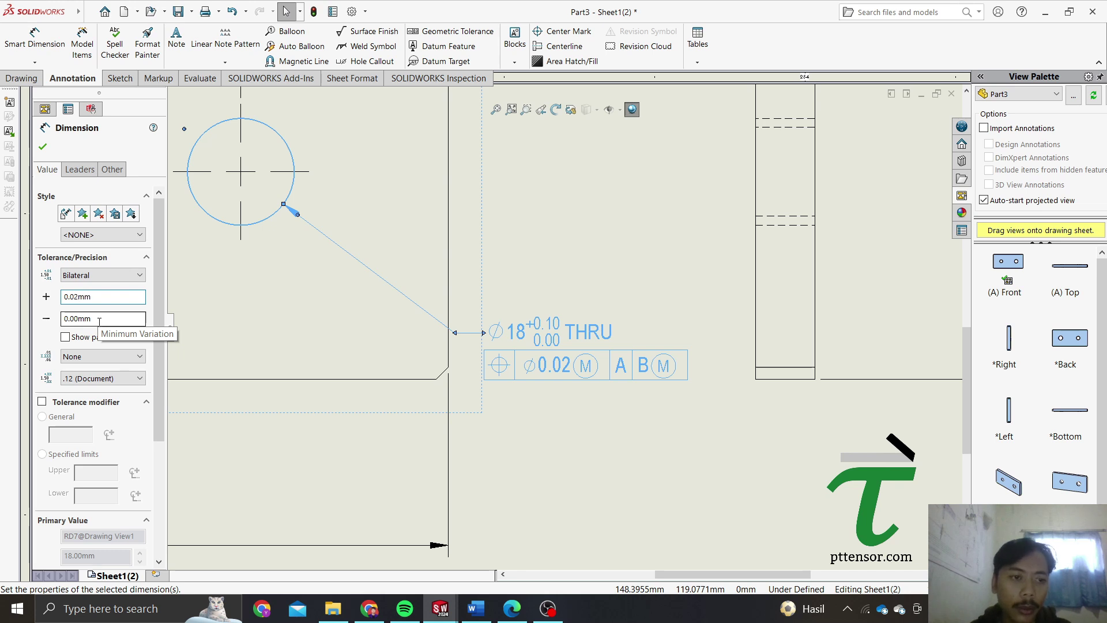
{"action": "left_click", "coordinate": [76, 321]}
{"action": "type", "text": "0.02"}
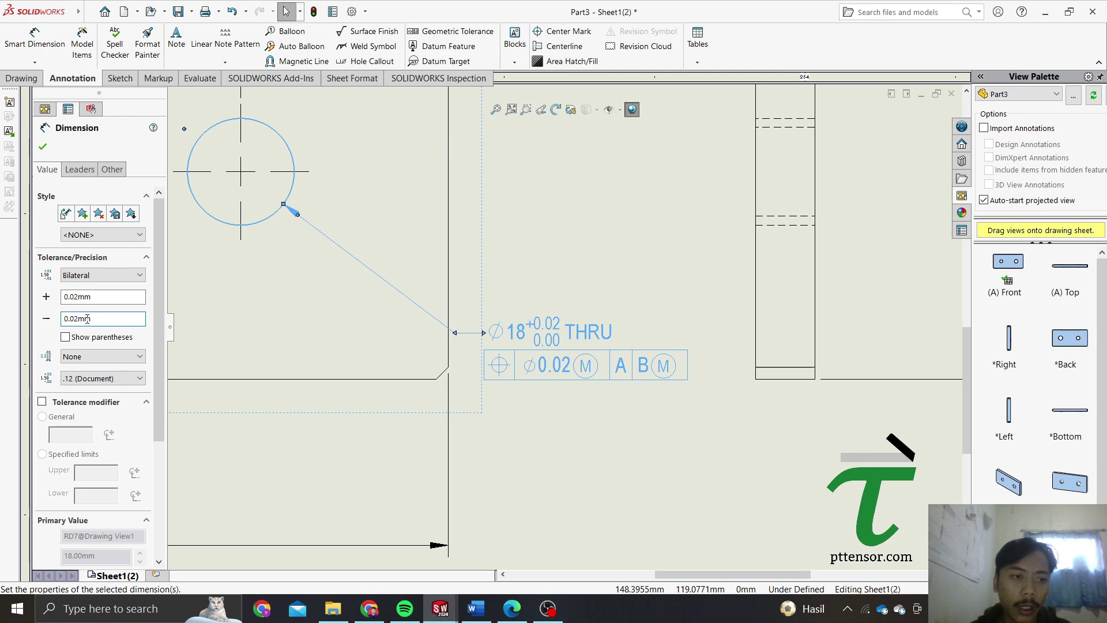
{"action": "left_click", "coordinate": [42, 149]}
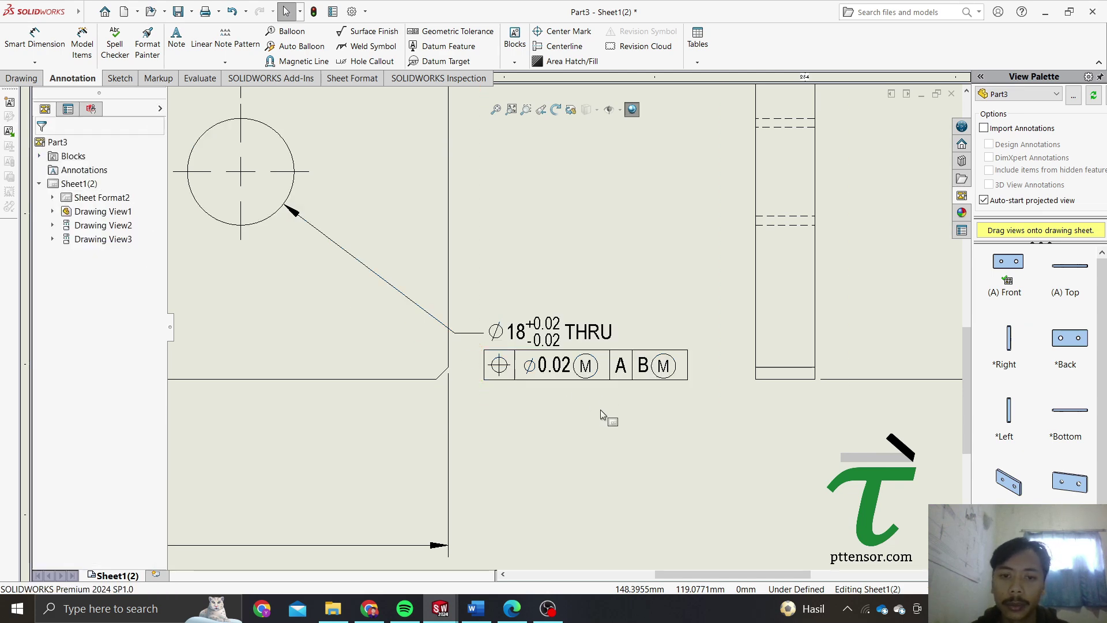
Zoom around the A3 sheet to review the finished views and annotations
{"action": "scroll", "coordinate": [600, 410], "scroll_direction": "up", "scroll_amount": 2}
{"action": "scroll", "coordinate": [604, 425], "scroll_direction": "up", "scroll_amount": 1}
{"action": "scroll", "coordinate": [604, 425], "scroll_direction": "up", "scroll_amount": 2}
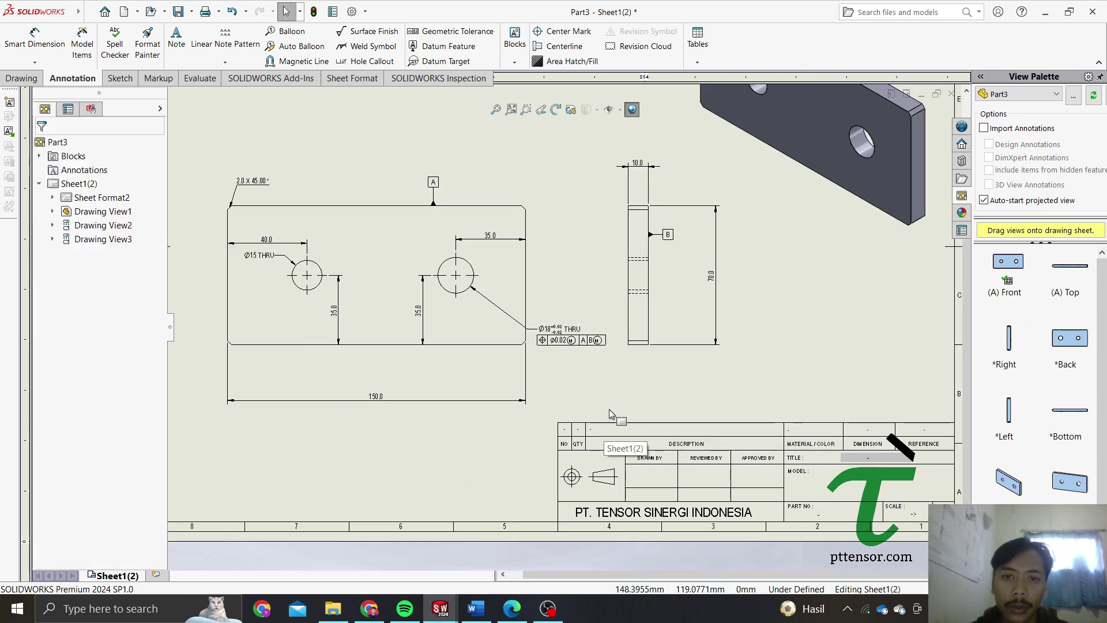
{"action": "scroll", "coordinate": [568, 356], "scroll_direction": "down", "scroll_amount": 5}
{"action": "scroll", "coordinate": [594, 389], "scroll_direction": "up", "scroll_amount": 2}
{"action": "scroll", "coordinate": [594, 388], "scroll_direction": "up", "scroll_amount": 2}
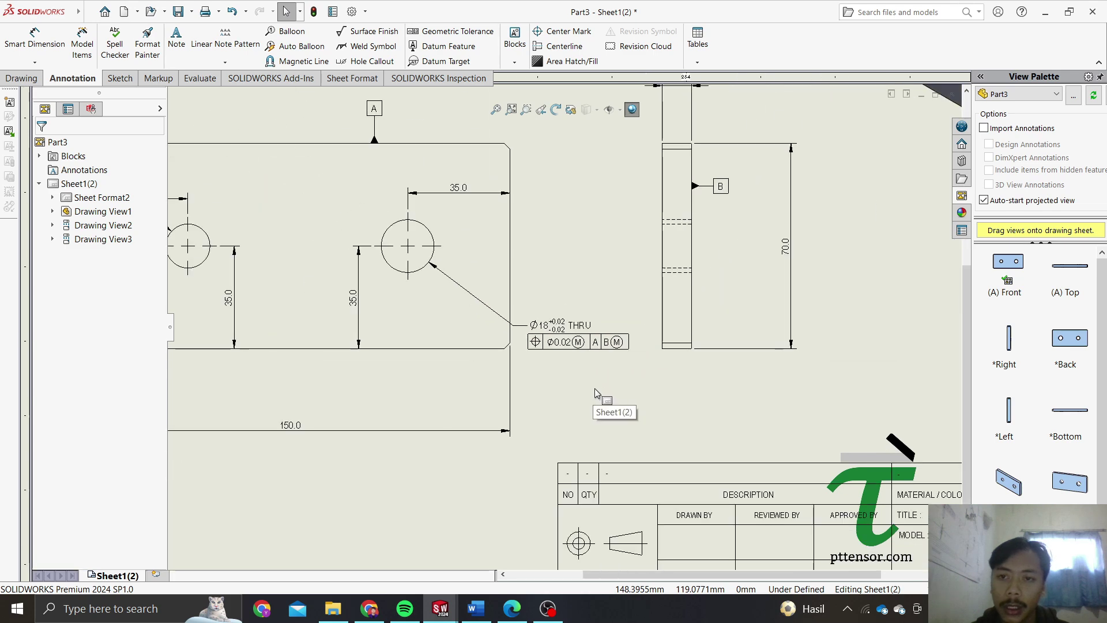
{"action": "scroll", "coordinate": [602, 386], "scroll_direction": "up", "scroll_amount": 2}
{"action": "scroll", "coordinate": [609, 391], "scroll_direction": "up", "scroll_amount": 2}
{"action": "scroll", "coordinate": [617, 173], "scroll_direction": "down", "scroll_amount": 1}
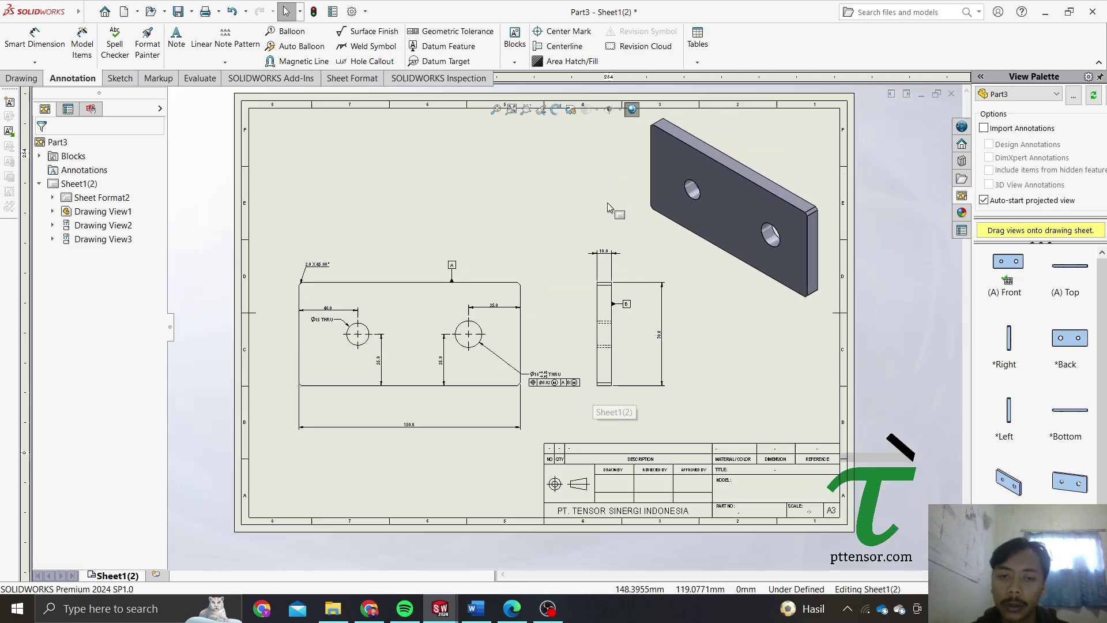
{"action": "scroll", "coordinate": [415, 317], "scroll_direction": "down", "scroll_amount": 2}
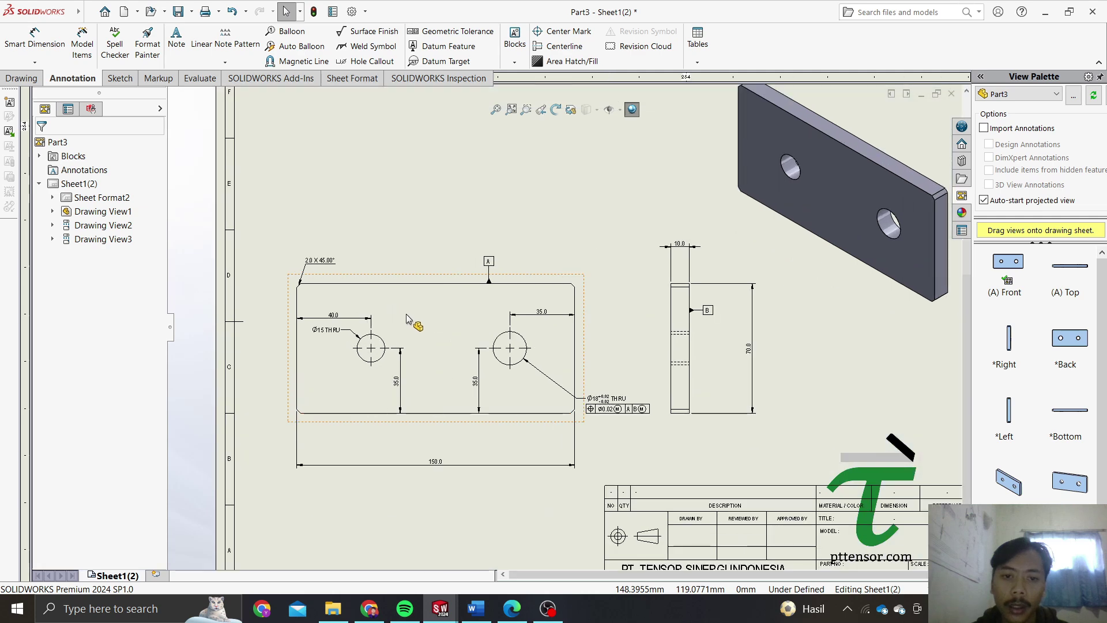
{"action": "scroll", "coordinate": [603, 361], "scroll_direction": "up", "scroll_amount": 3}
{"action": "scroll", "coordinate": [610, 345], "scroll_direction": "down", "scroll_amount": 1}
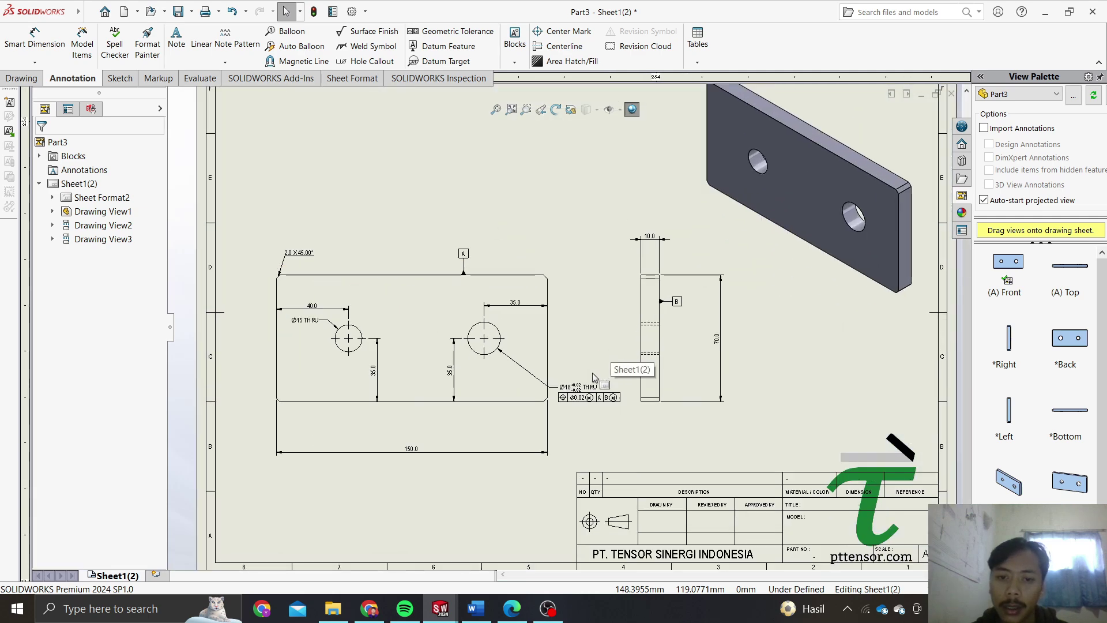
{"action": "scroll", "coordinate": [606, 345], "scroll_direction": "up", "scroll_amount": 2}
{"action": "scroll", "coordinate": [599, 345], "scroll_direction": "down", "scroll_amount": 1}
{"action": "scroll", "coordinate": [600, 344], "scroll_direction": "down", "scroll_amount": 1}
{"action": "scroll", "coordinate": [600, 344], "scroll_direction": "down", "scroll_amount": 2}
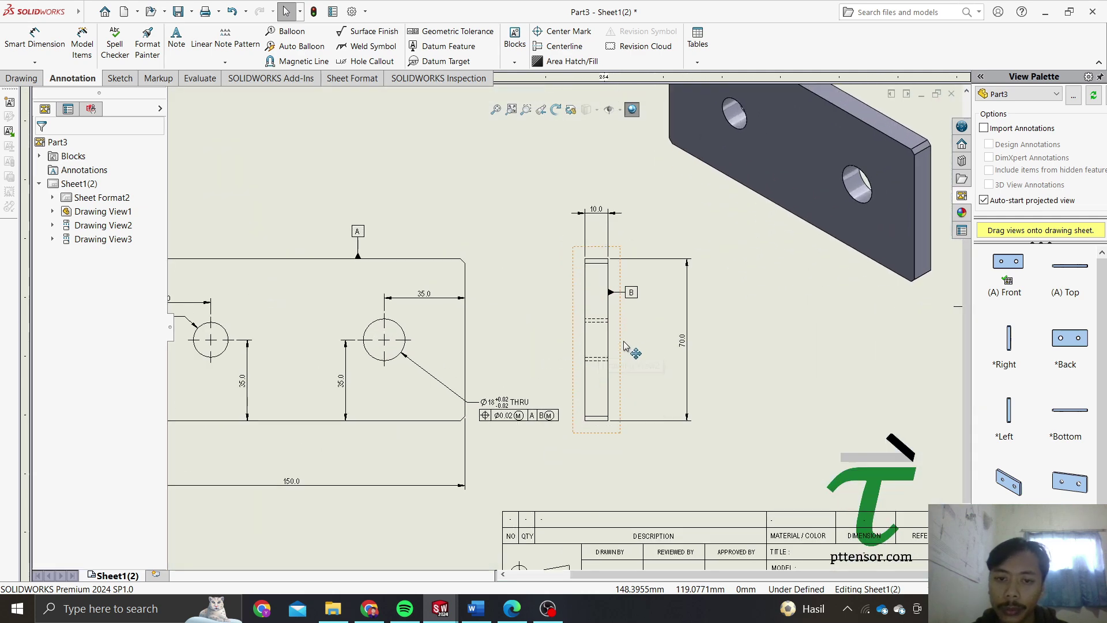
{"action": "scroll", "coordinate": [624, 480], "scroll_direction": "up", "scroll_amount": 1}
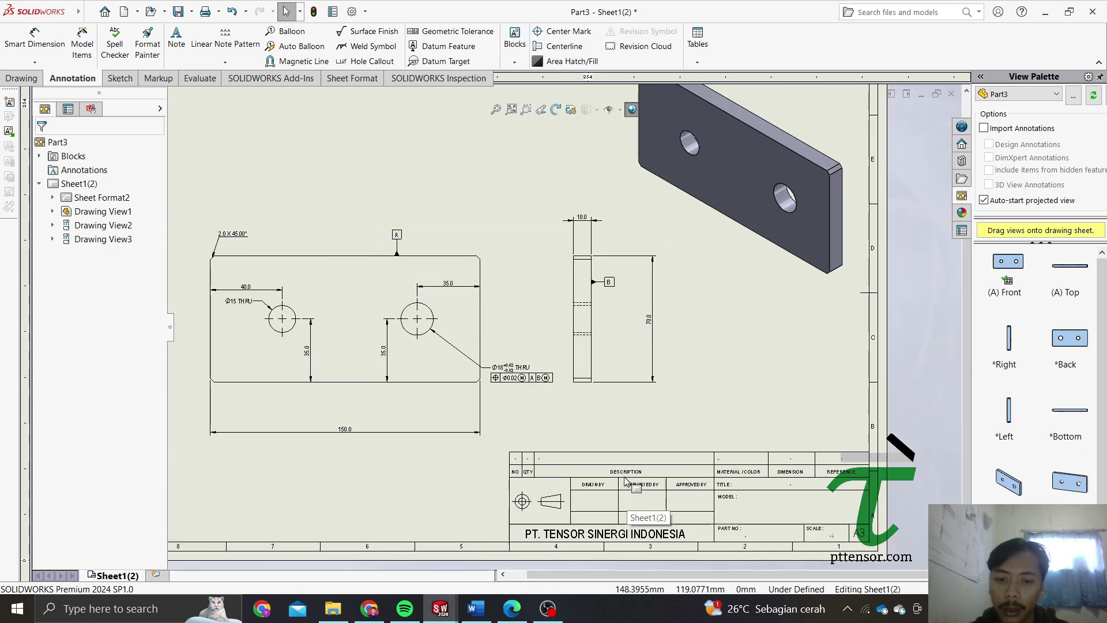
Fit the whole sheet in view and save, raising the Save Modified Documents prompt
{"action": "left_click", "coordinate": [440, 474]}
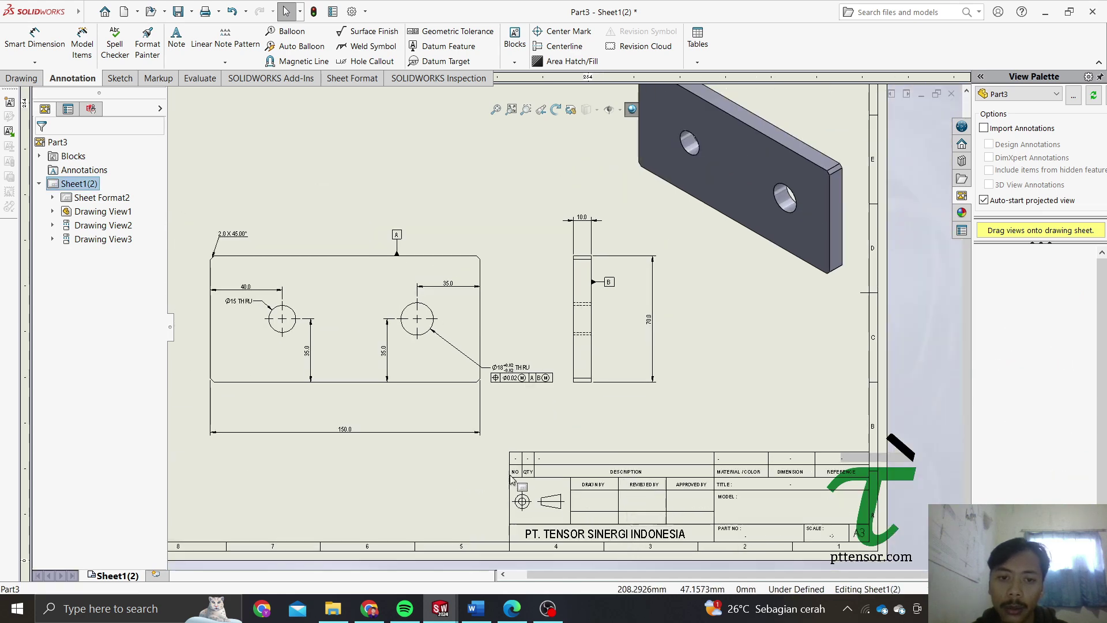
{"action": "key", "text": "f"}
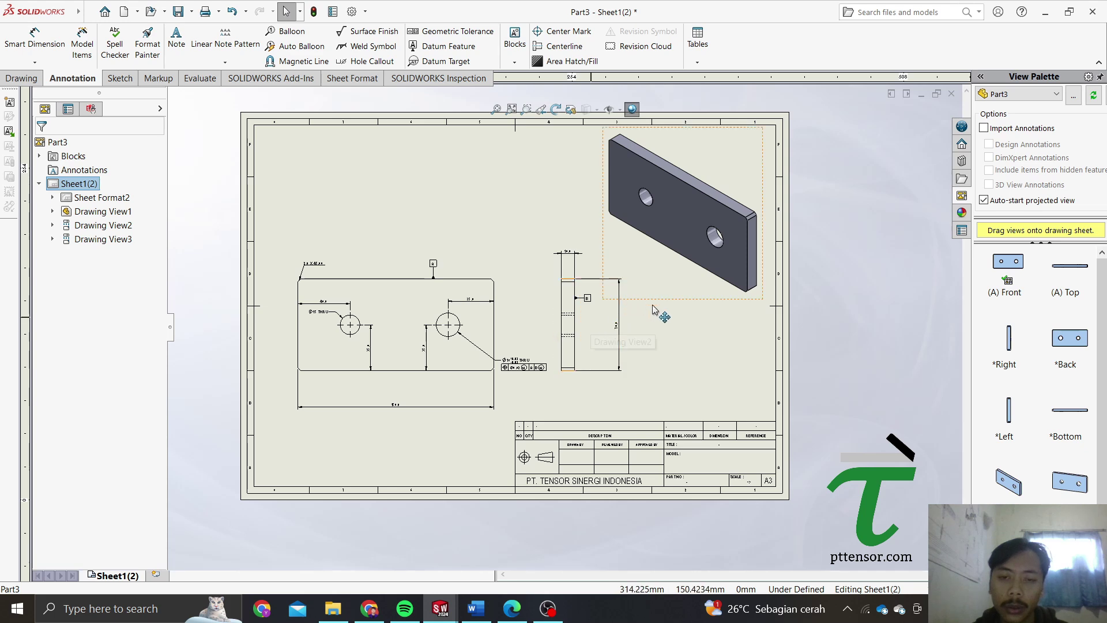
{"action": "scroll", "coordinate": [643, 272], "scroll_direction": "down", "scroll_amount": 1}
{"action": "scroll", "coordinate": [571, 306], "scroll_direction": "down", "scroll_amount": 2}
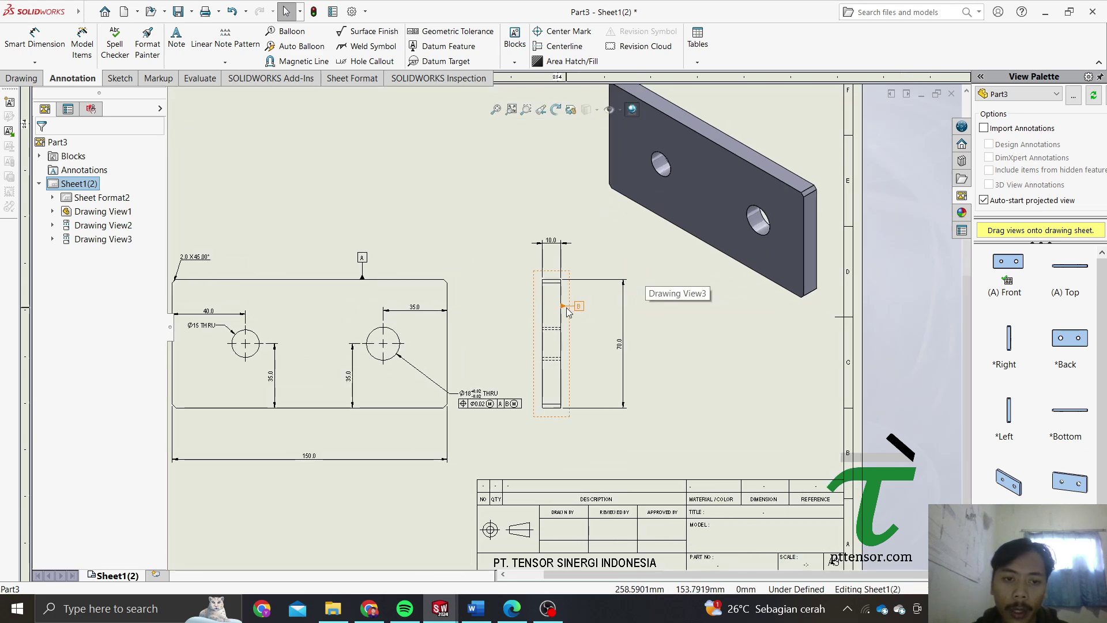
{"action": "scroll", "coordinate": [571, 306], "scroll_direction": "up", "scroll_amount": 2}
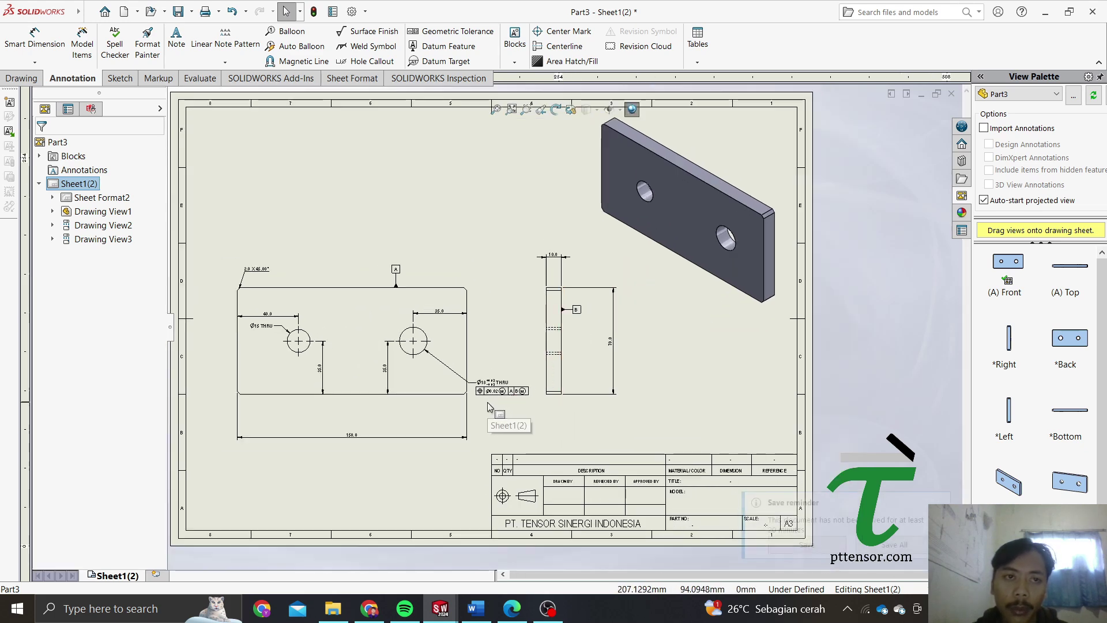
{"action": "left_click", "coordinate": [174, 10]}
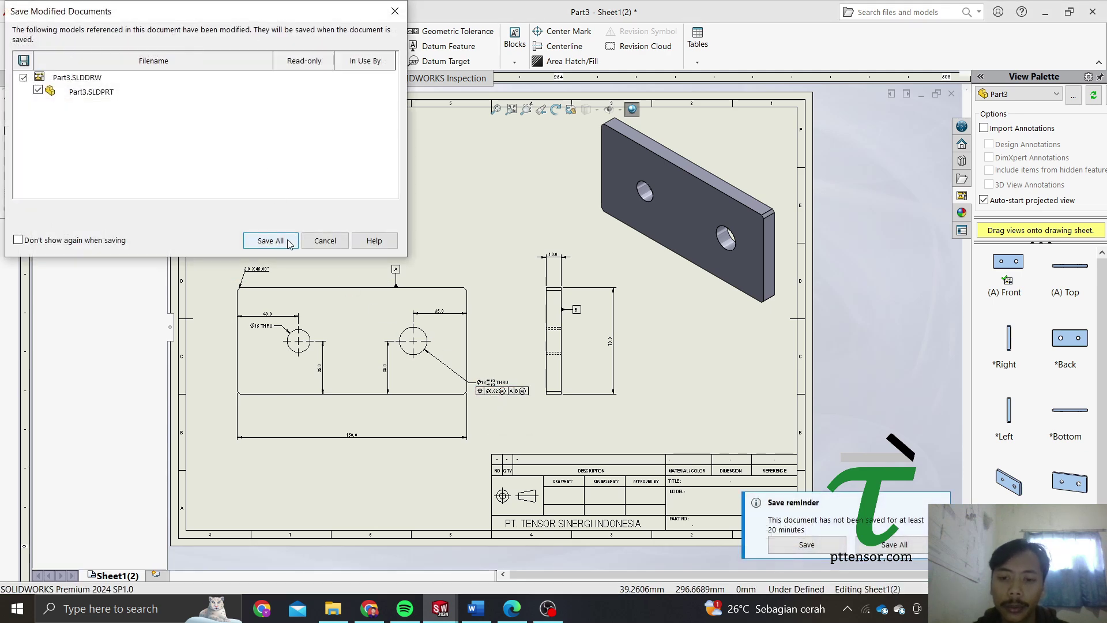